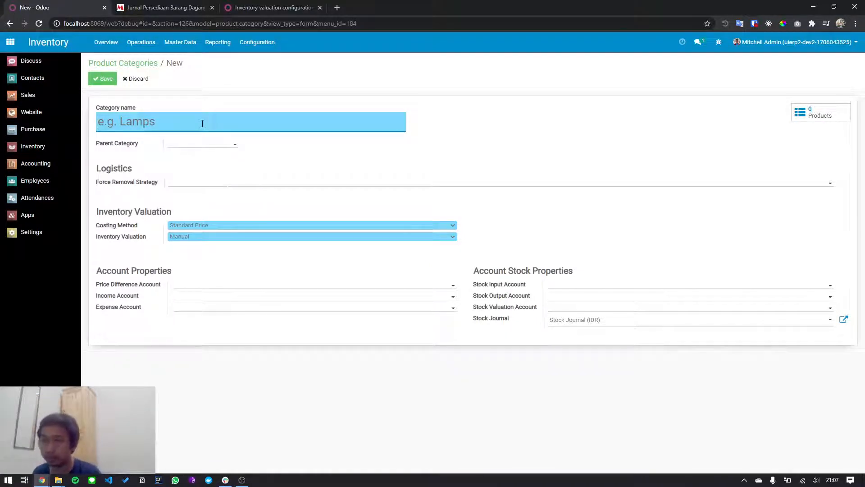
Name the new product category Lamps AVCO and leave its force removal strategy empty
text(Lam)
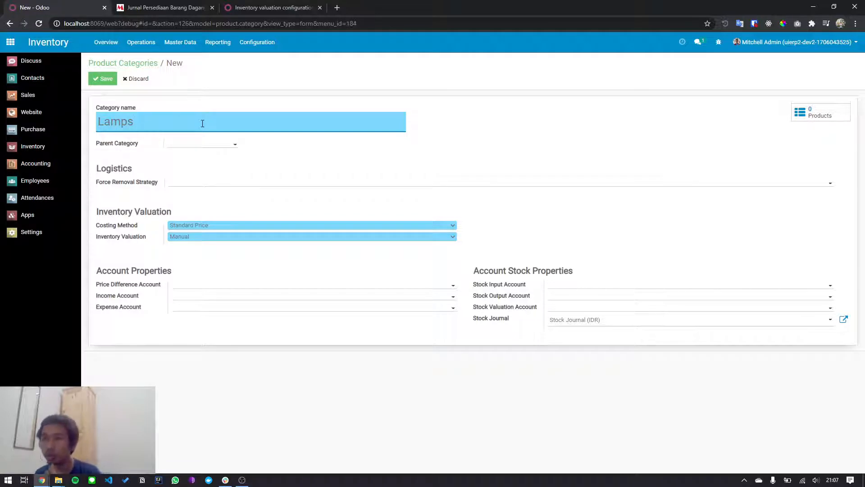
text(ps)
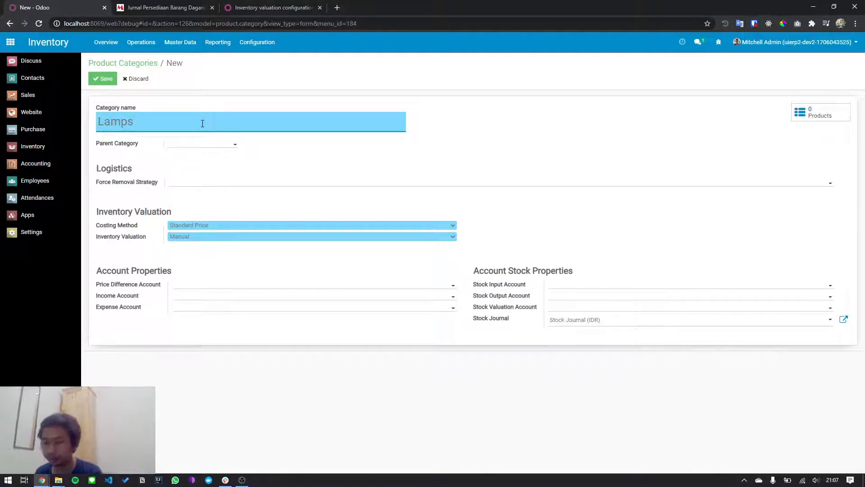
text( AVCO)
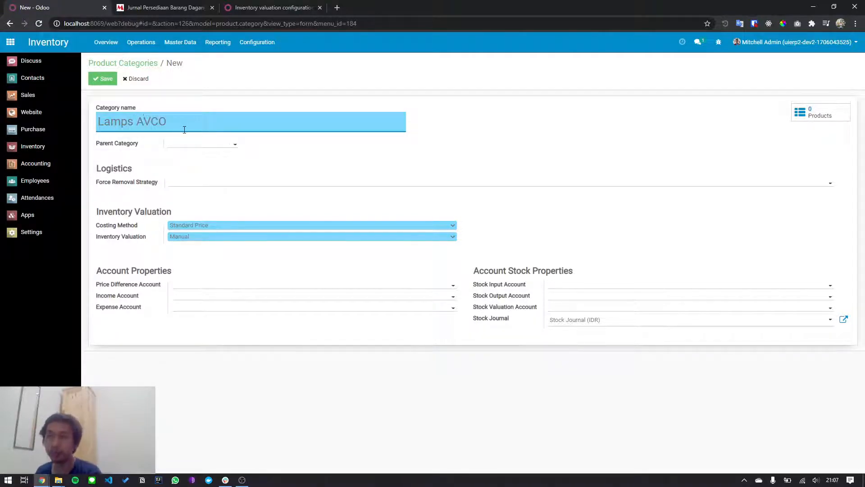
click(229, 185)
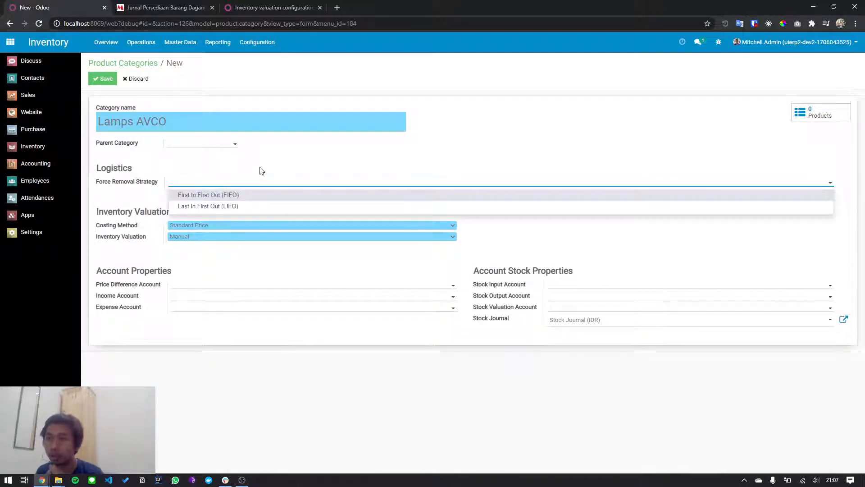
click(208, 215)
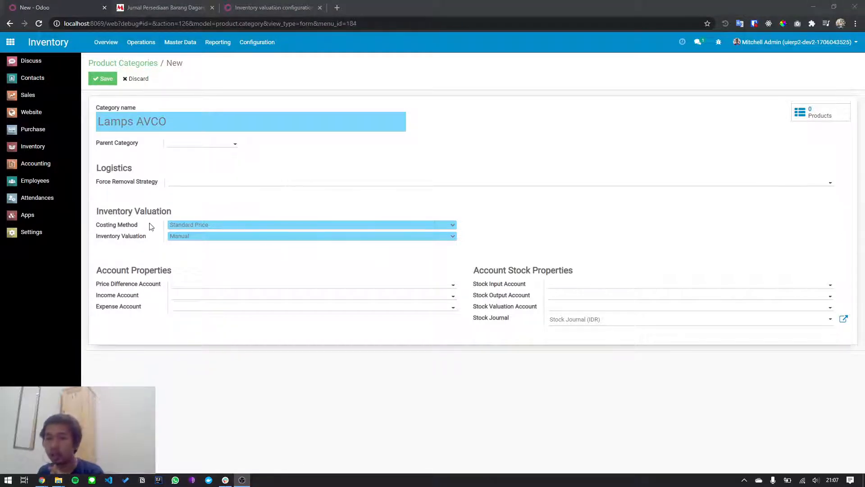
Set the category's costing method to Average Cost (AVCO) and its inventory valuation to Automated
click(185, 223)
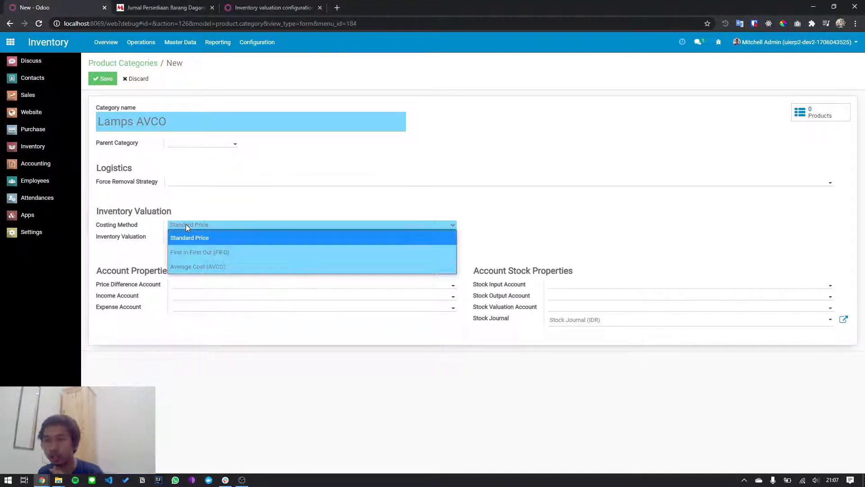
click(208, 269)
click(205, 236)
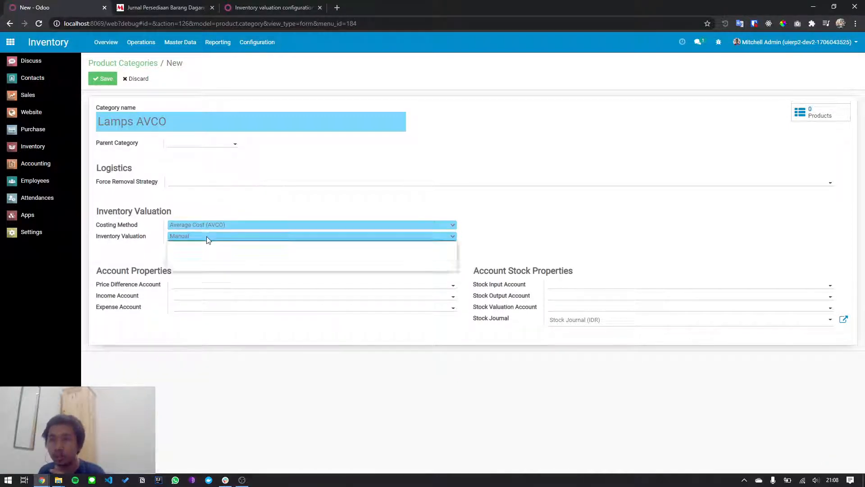
click(198, 264)
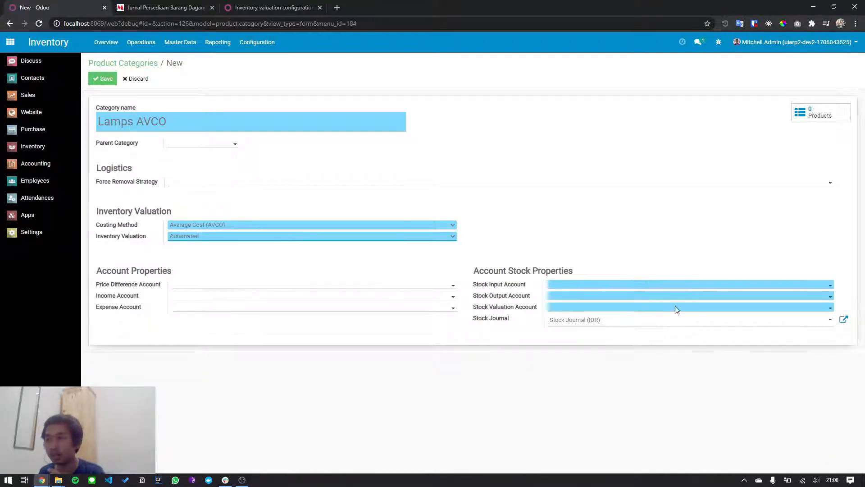
Set the stock input and stock output accounts to 29000000 Stock Interim and save the category
click(569, 285)
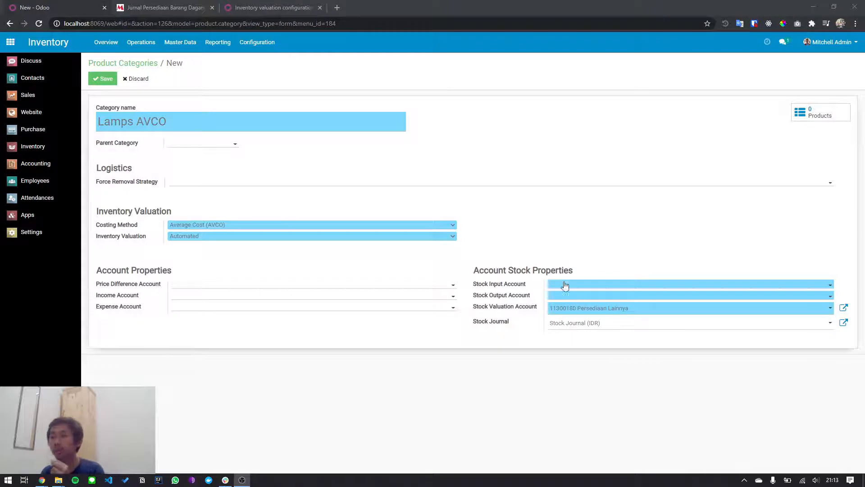
click(564, 286)
text(in)
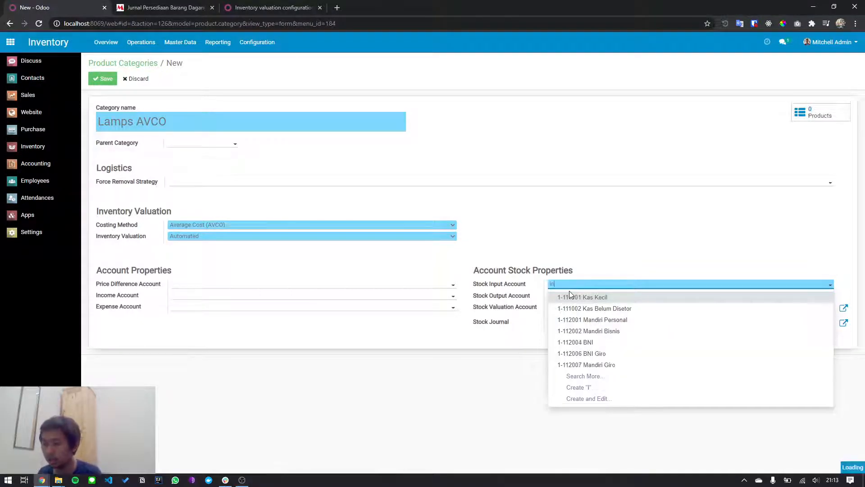
text(te)
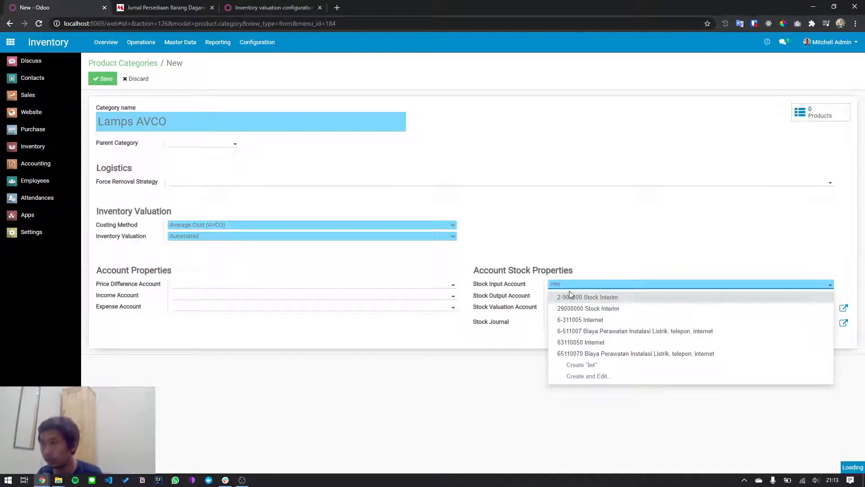
click(589, 308)
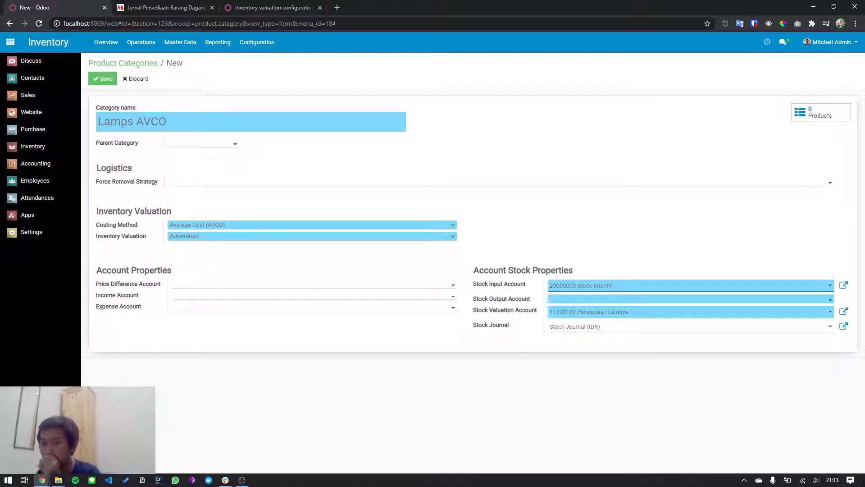
click(575, 301)
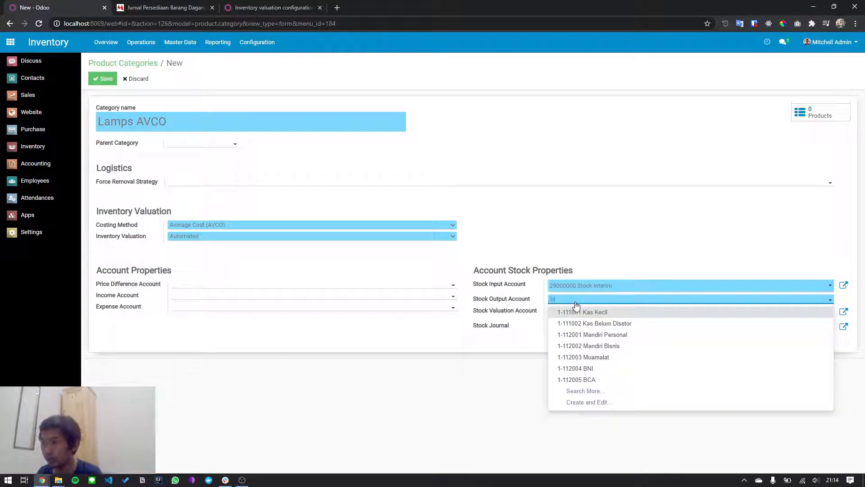
text(interim)
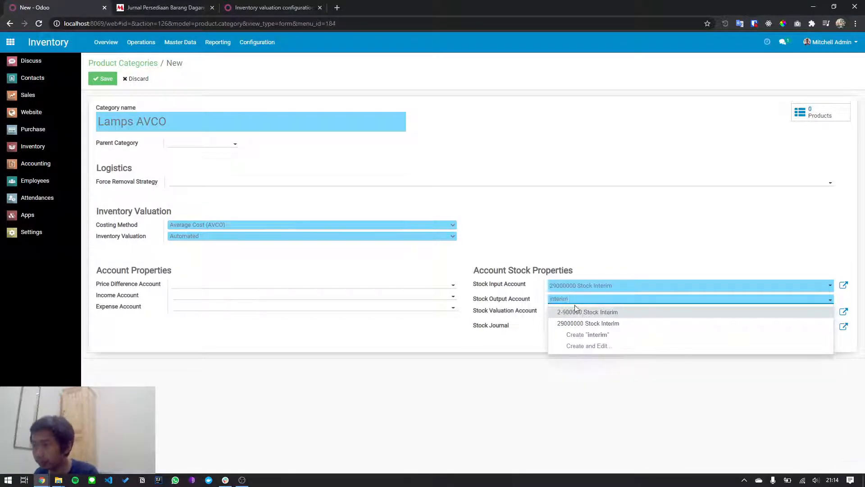
click(588, 323)
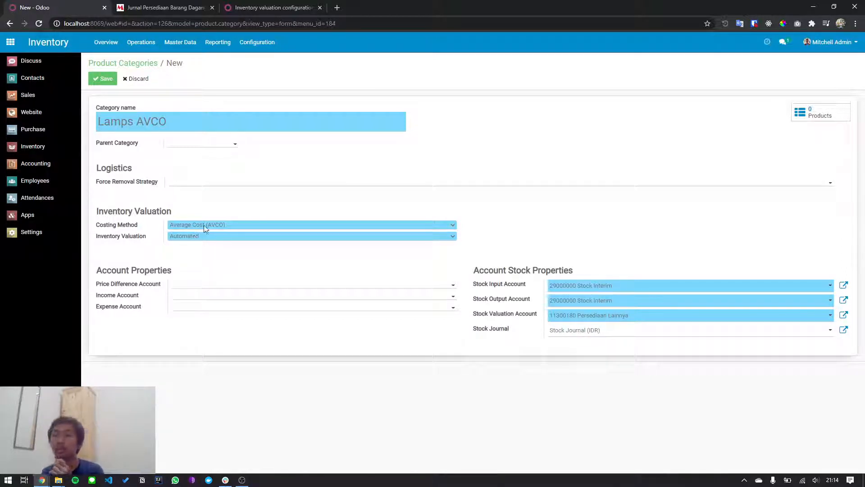
click(99, 80)
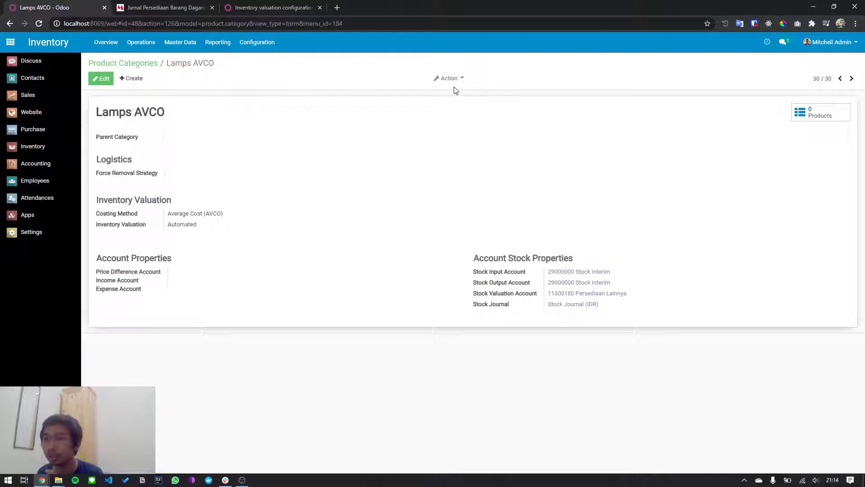
Rename the Lamps AVCO category to AVCO and save it
click(100, 80)
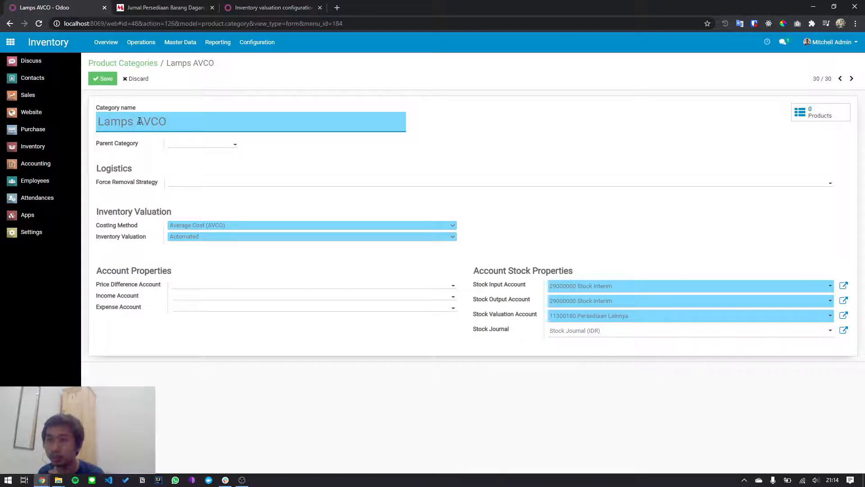
drag(140, 121, 9, 135)
key(BackSpace)
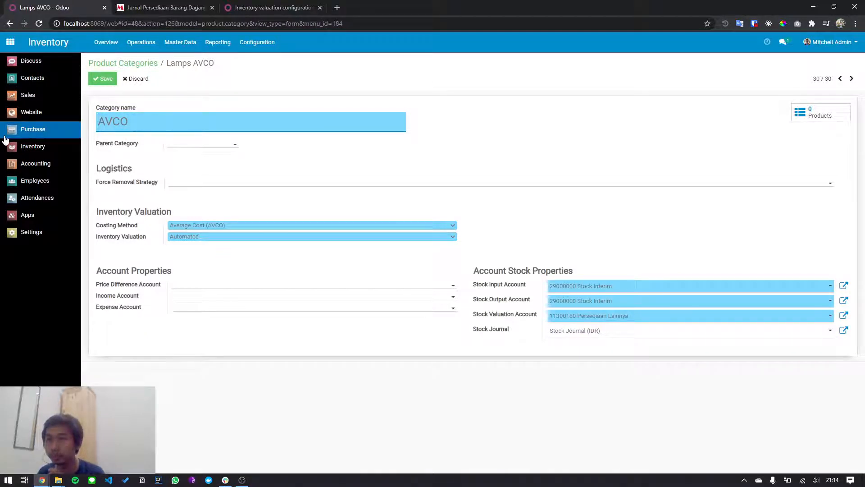
click(100, 80)
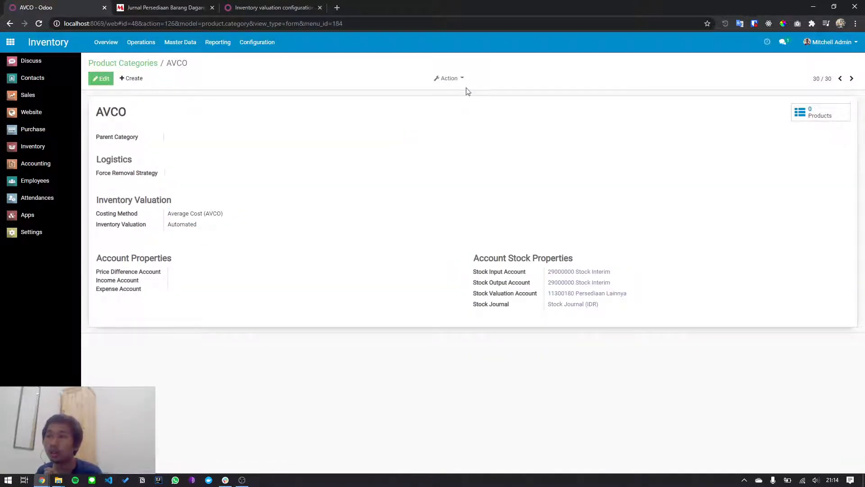
Duplicate the AVCO category, name the copy FIFO and set its costing method to First In First Out (FIFO)
click(449, 78)
click(451, 106)
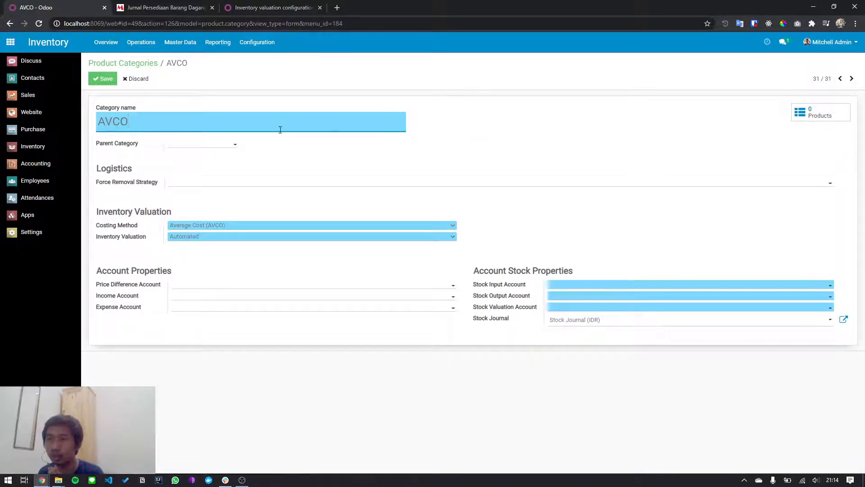
text(FIFO)
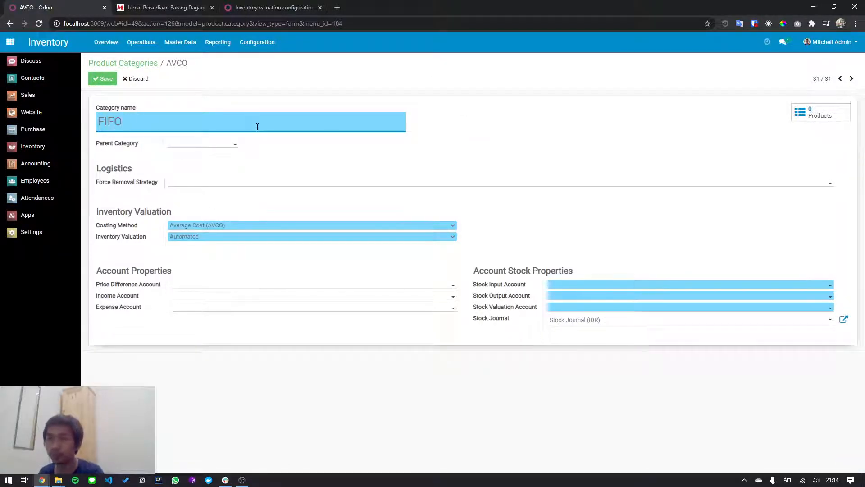
click(226, 224)
click(225, 234)
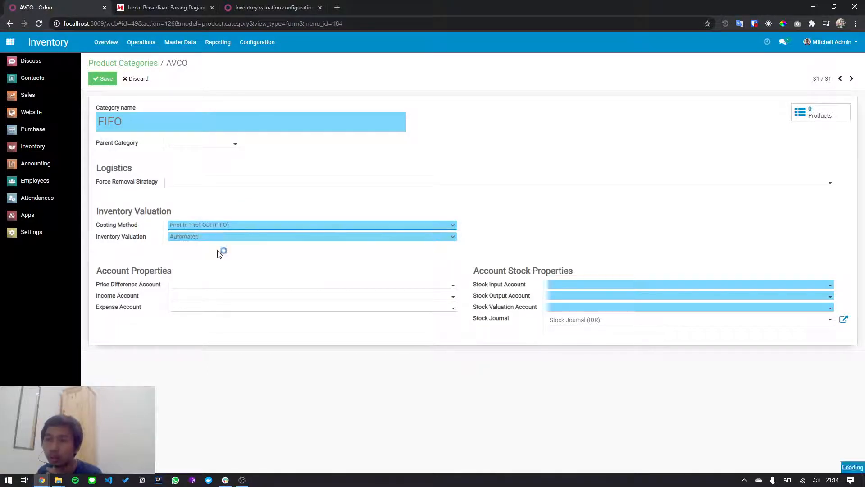
click(301, 114)
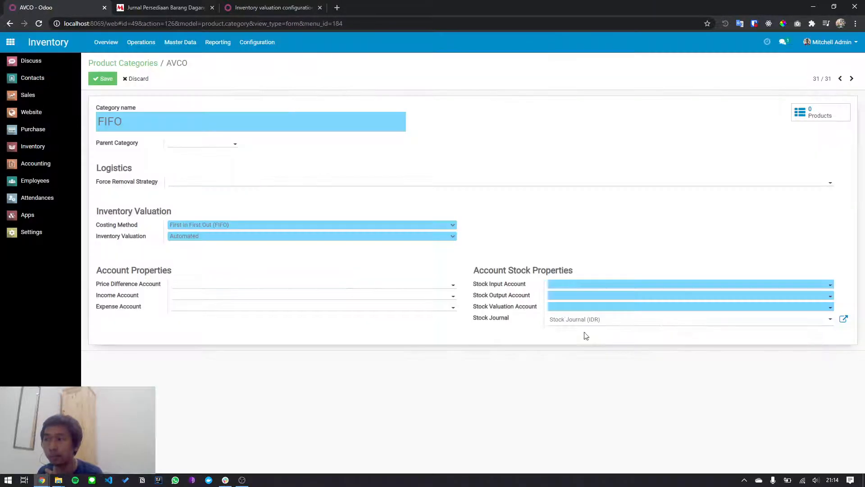
Set the FIFO category's stock input and stock output accounts to 29000000 Stock Interim
click(556, 285)
text(inte)
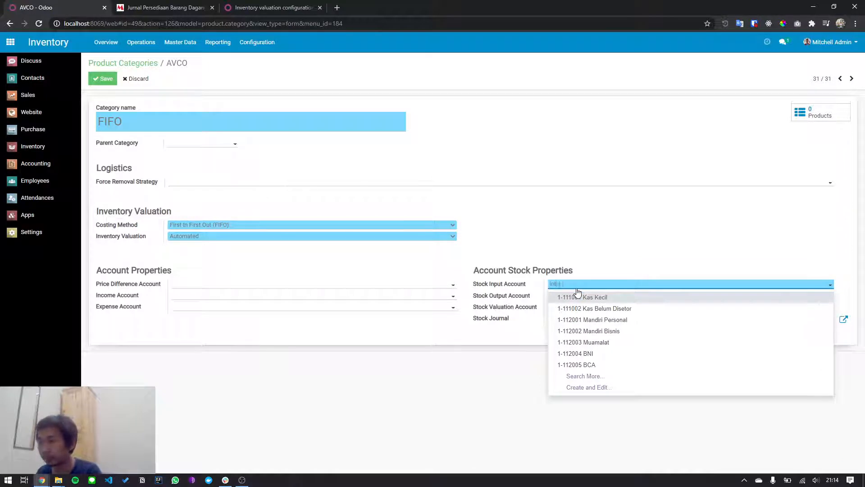
text(rim)
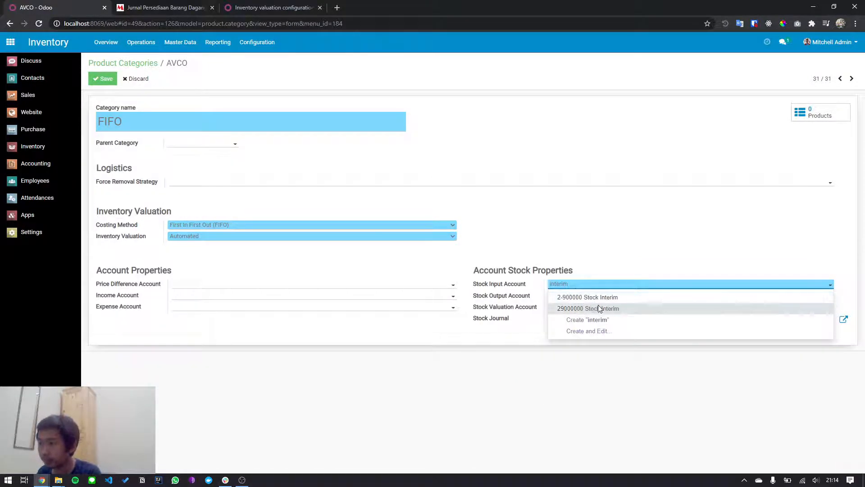
click(600, 309)
click(602, 301)
text(Inte)
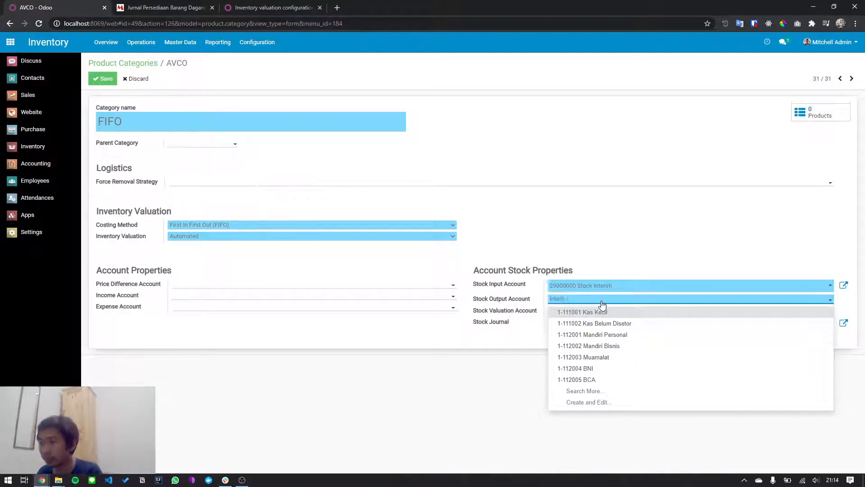
text(rim)
click(594, 323)
Set the FIFO category's stock valuation account to 11300180 Persediaan Lainnya and save the category
click(594, 315)
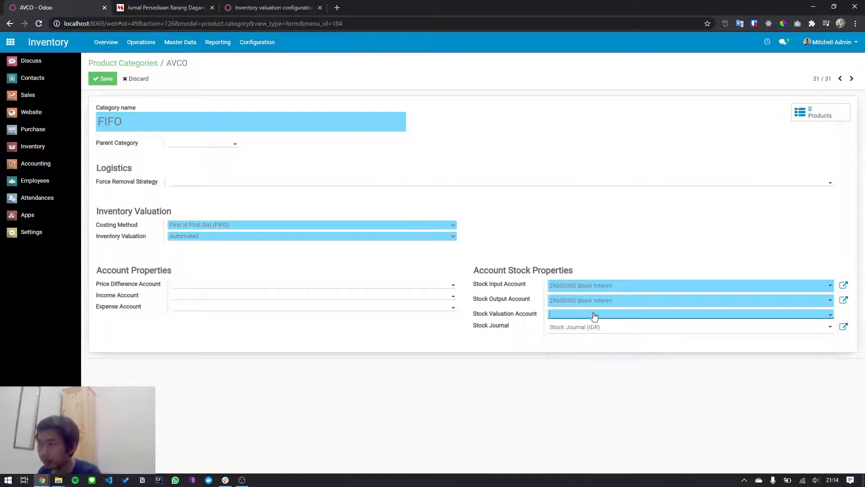
text(lainn)
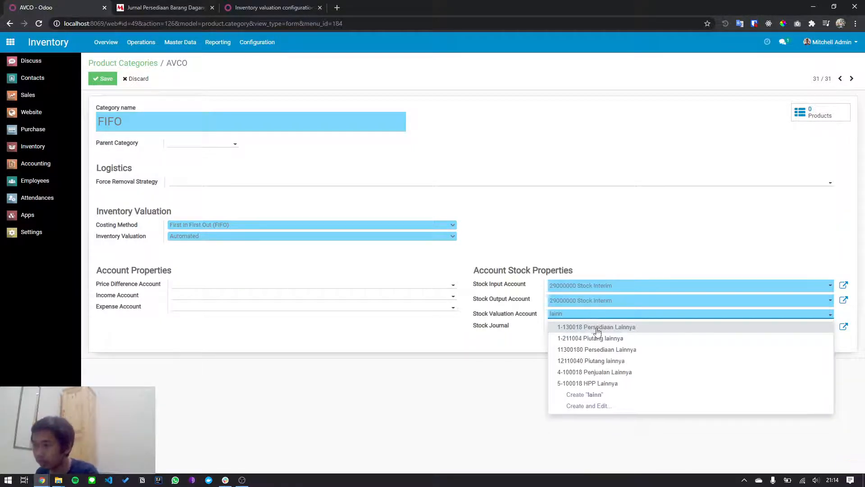
click(605, 350)
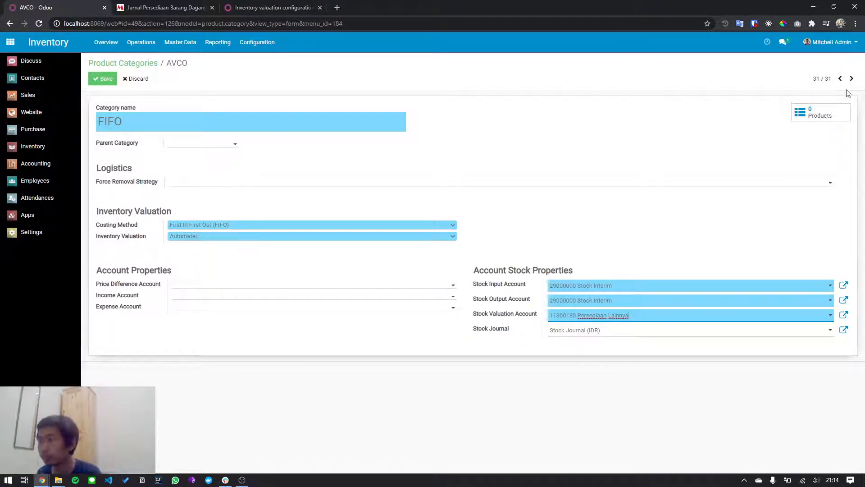
click(96, 82)
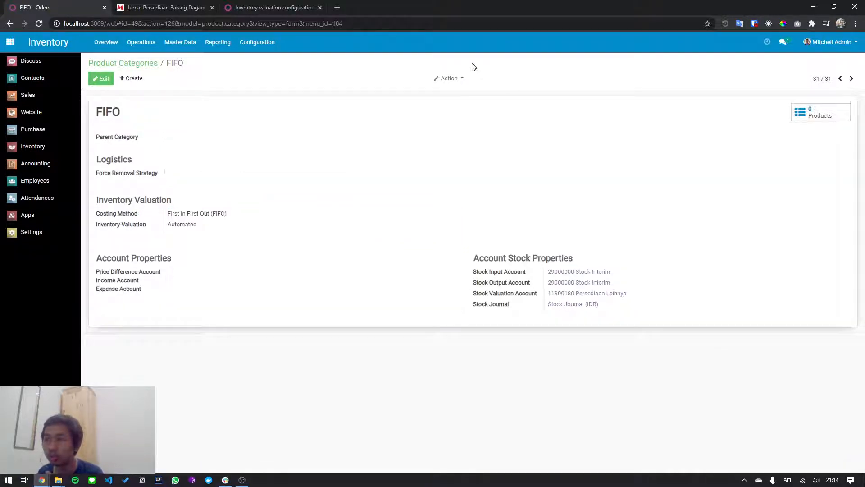
Duplicate the FIFO category and name the copy Standard
click(450, 80)
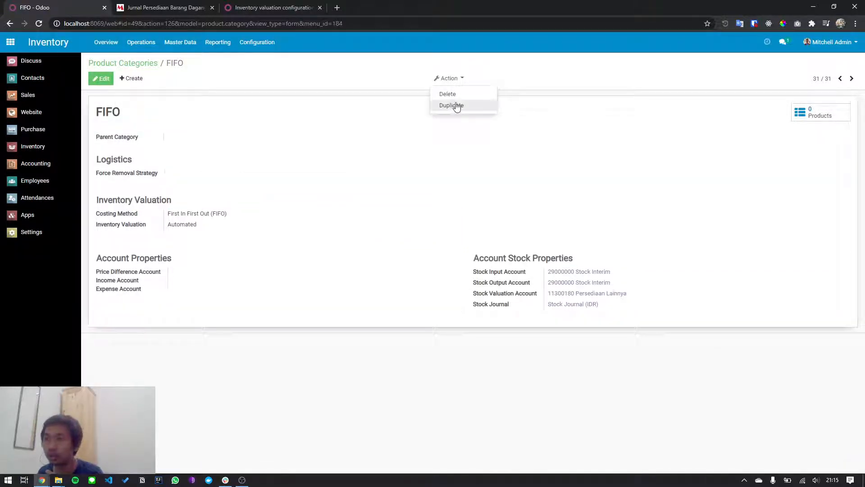
click(456, 107)
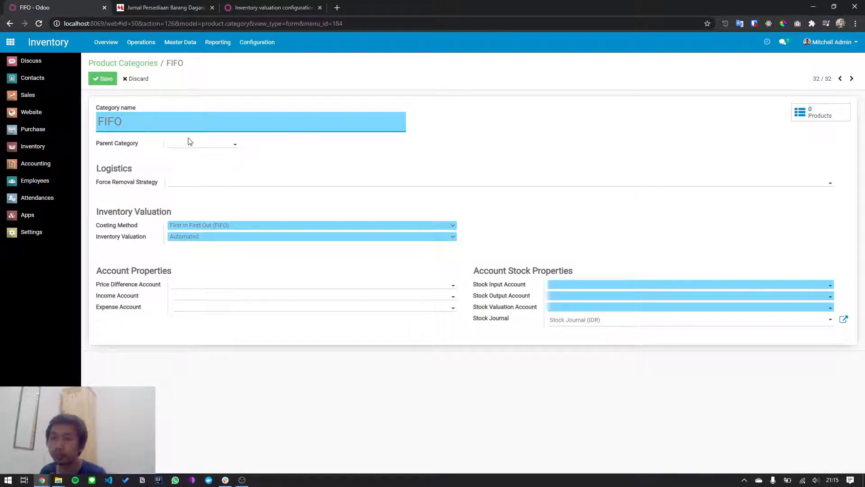
key(ctrl+a)
text(Standard)
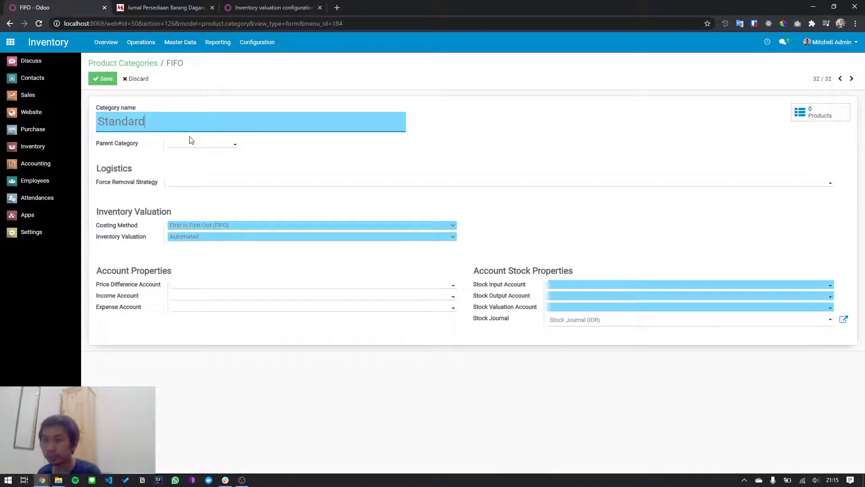
Set the Standard category's stock input and stock output accounts to 29000000 Stock Interim
click(649, 286)
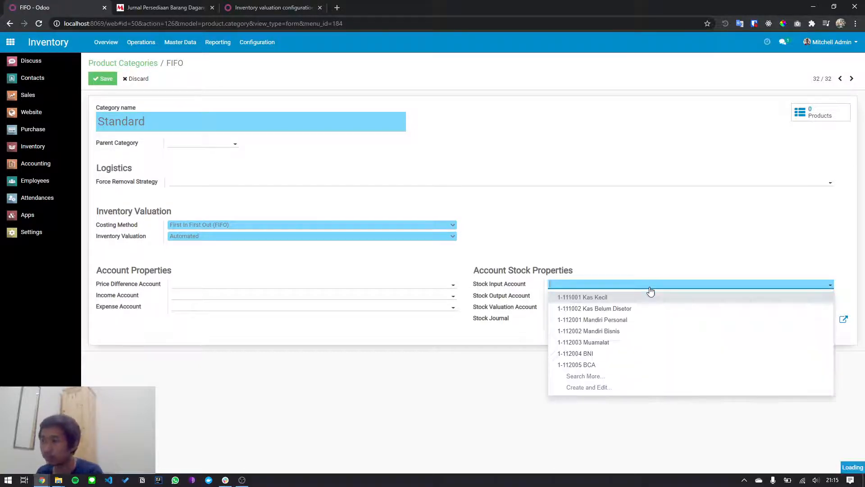
text(Inte)
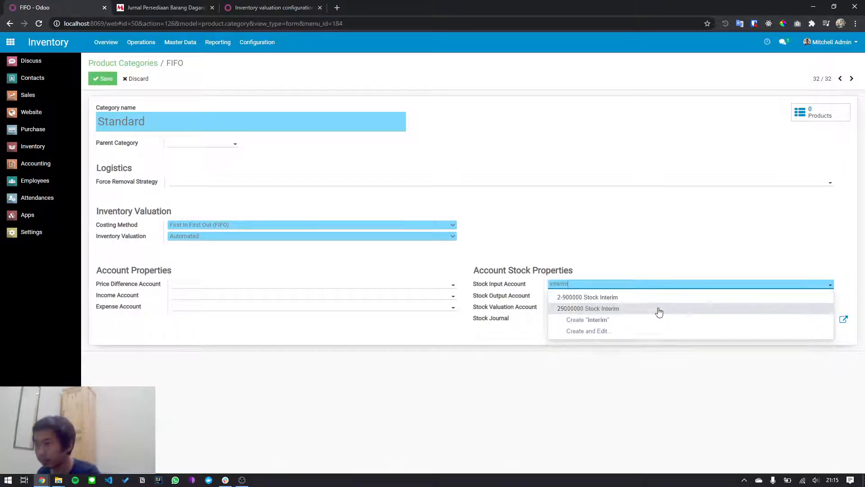
click(656, 308)
text(interim)
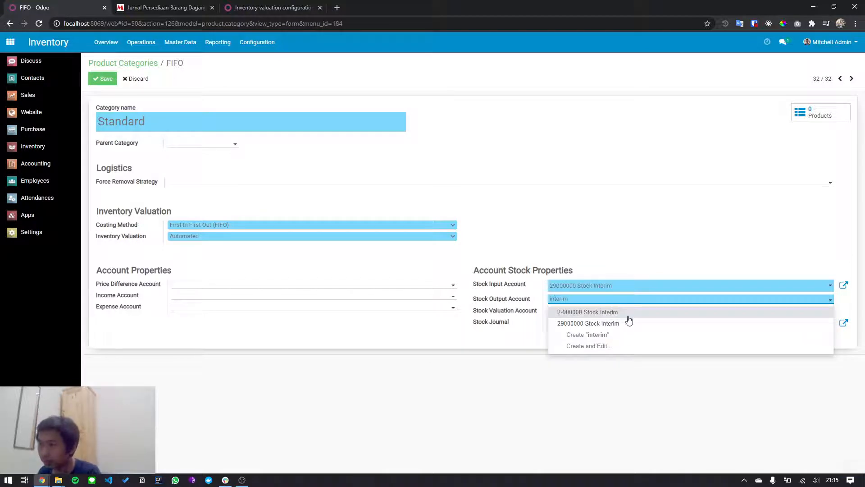
click(629, 322)
Set the Standard category's stock valuation account to 11300180 Persediaan Lainnya and save the category
click(599, 315)
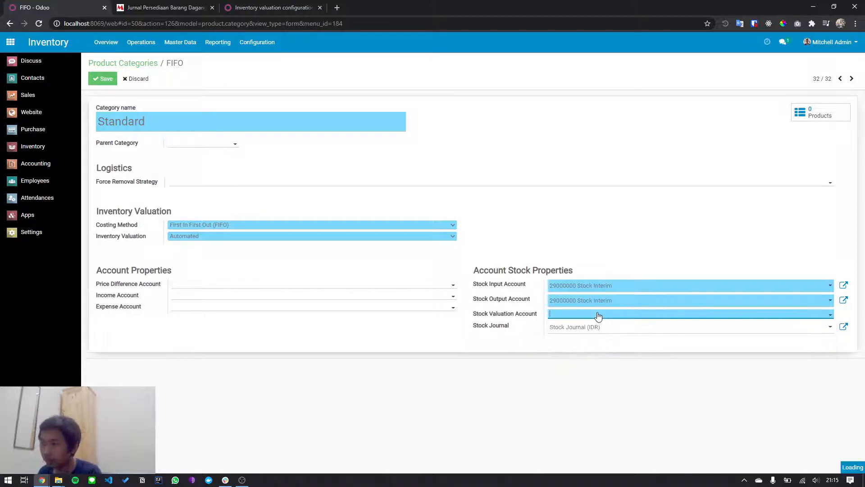
text(lainnya)
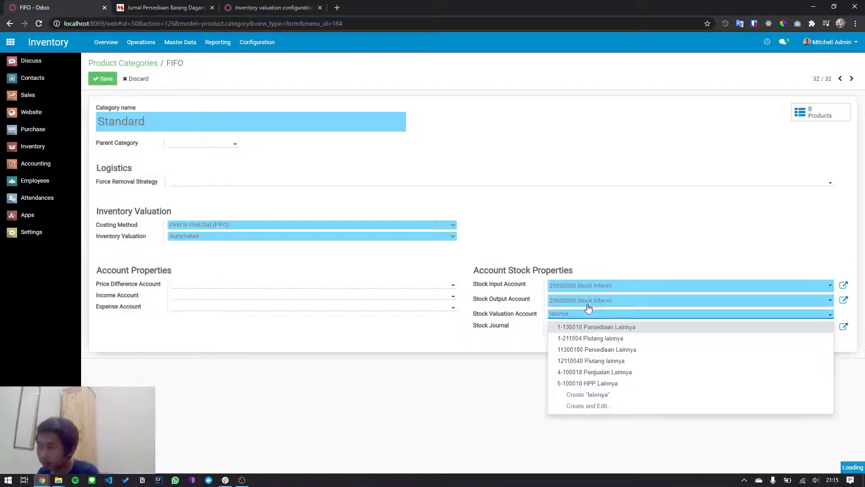
click(605, 350)
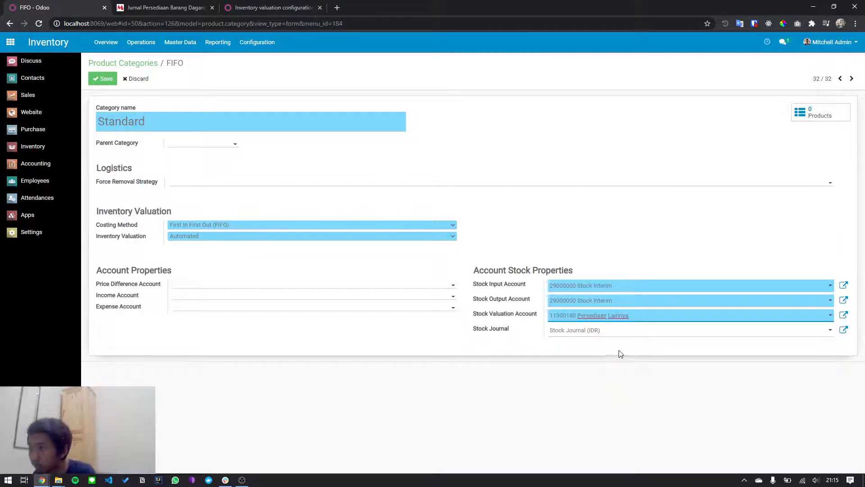
click(690, 316)
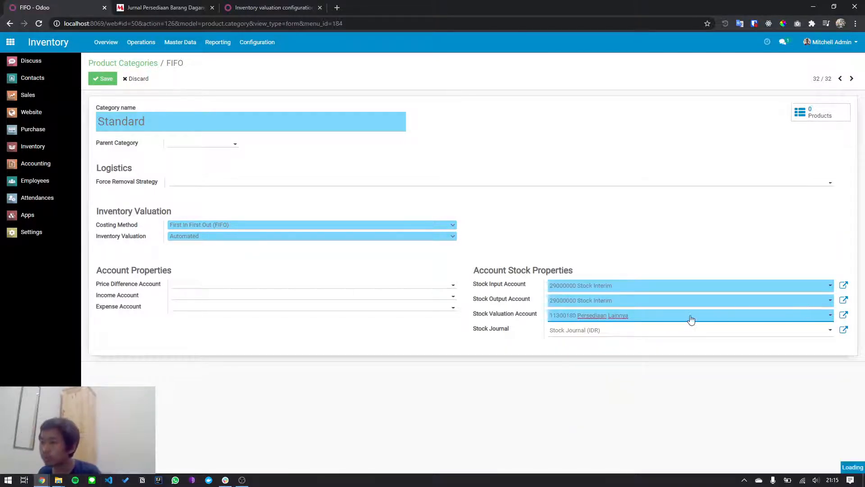
key(ctrl+a)
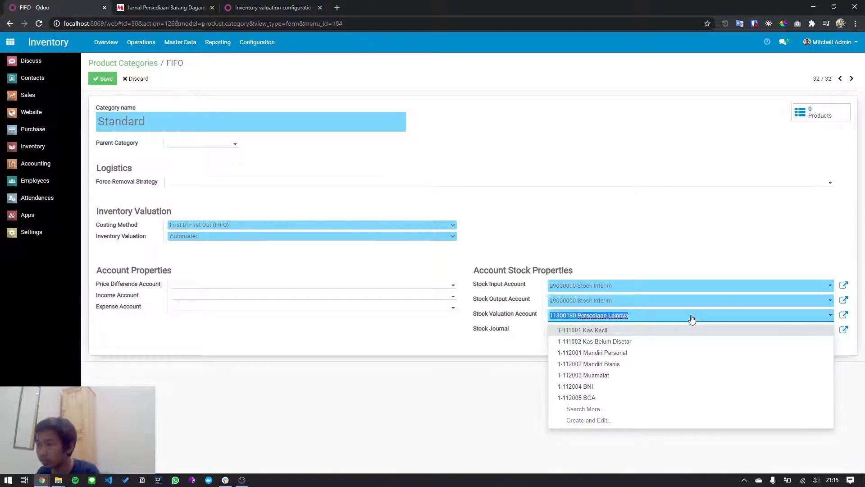
text(lain)
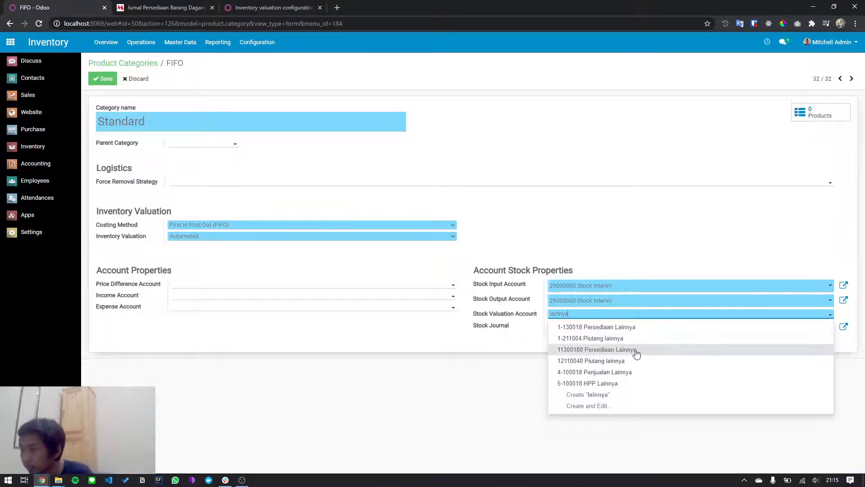
click(635, 350)
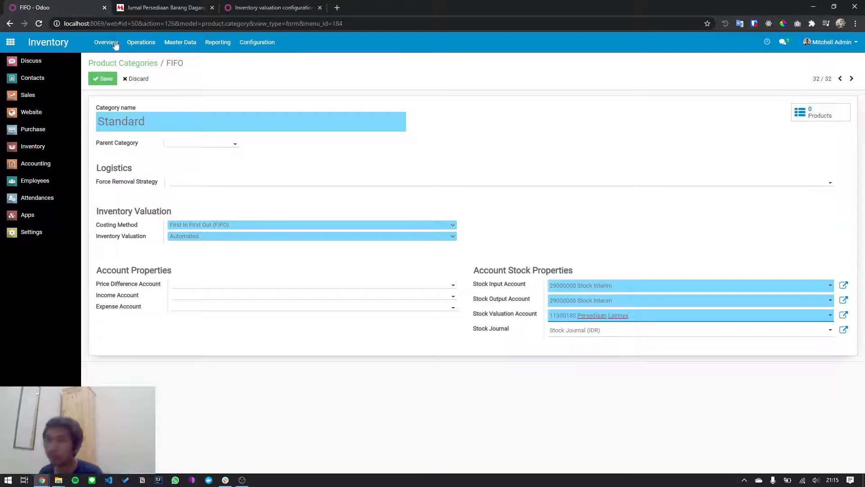
click(102, 79)
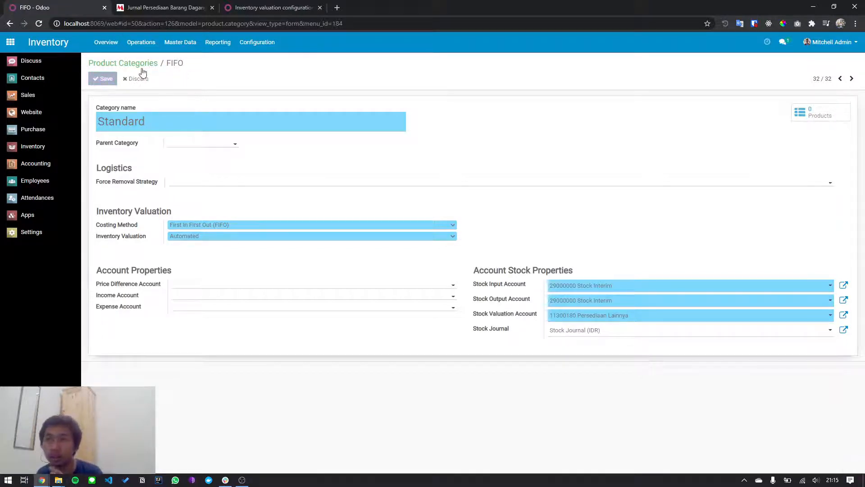
Review the list of product categories and browse the existing products in the inventory master data
click(130, 69)
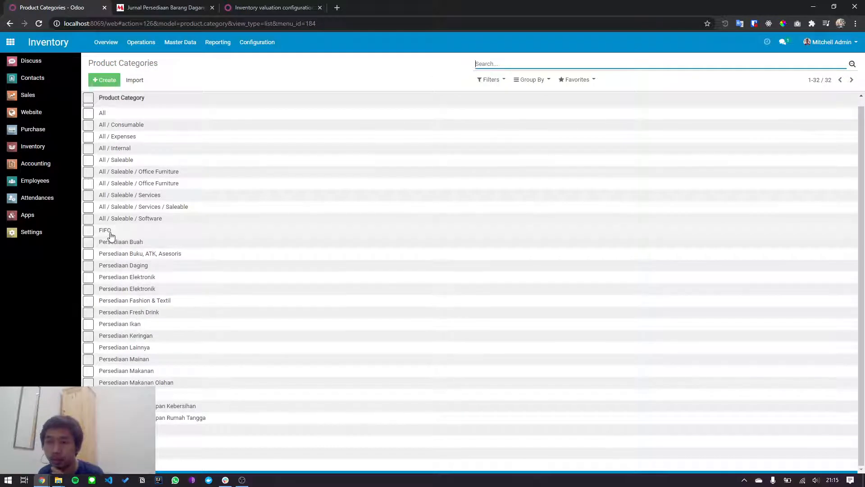
scroll(136, 234, up, 1)
scroll(137, 218, down, 1)
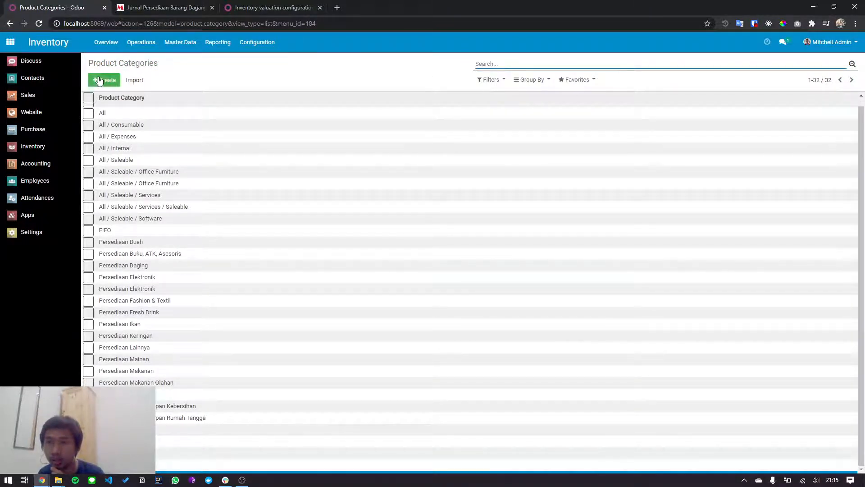
scroll(144, 145, up, 1)
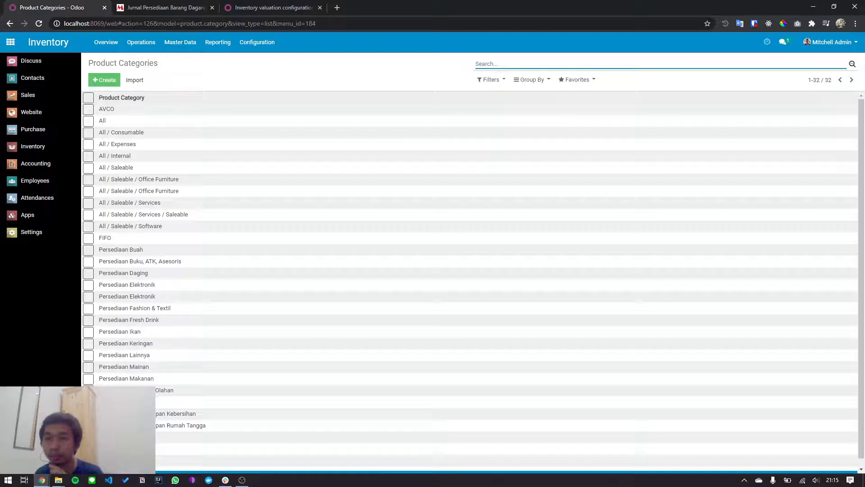
click(131, 47)
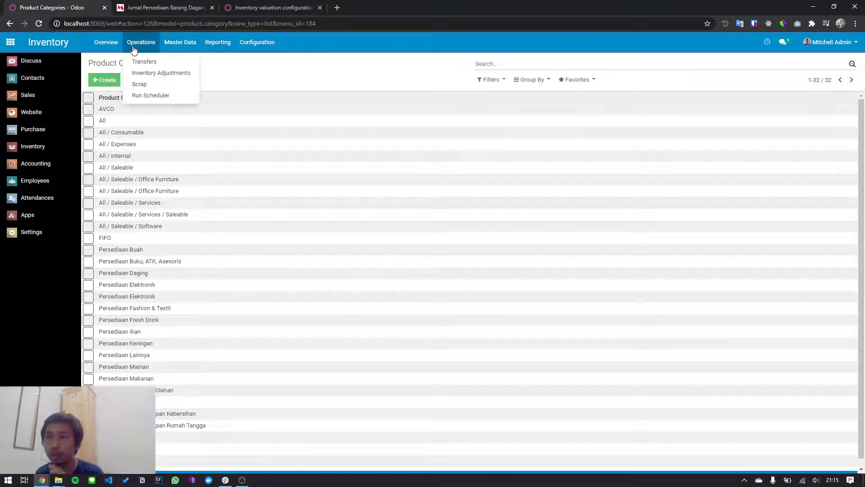
click(176, 49)
click(176, 50)
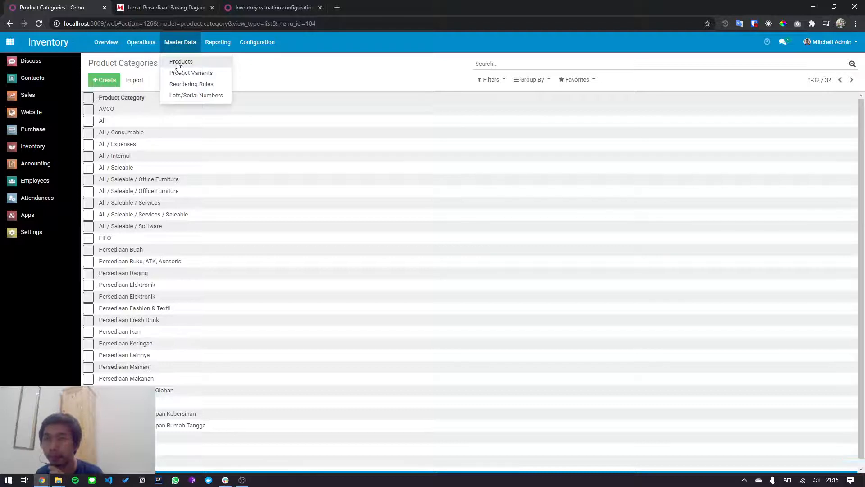
click(187, 61)
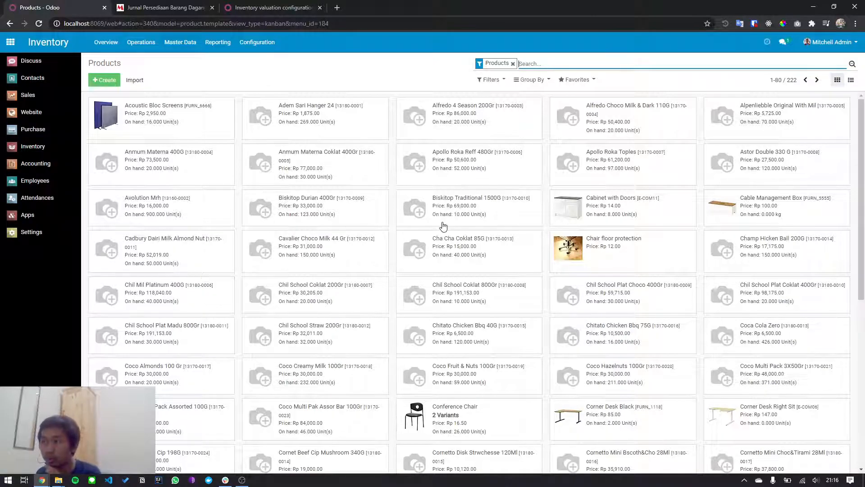
scroll(443, 232, down, 3)
scroll(444, 240, down, 6)
scroll(448, 252, up, 9)
Create a new product named Computer AVCO and assign it to the AVCO product category
click(109, 84)
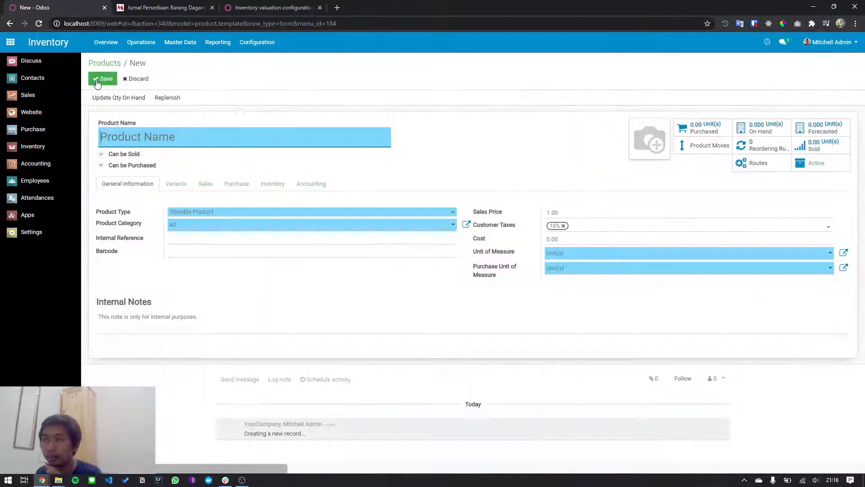
click(207, 140)
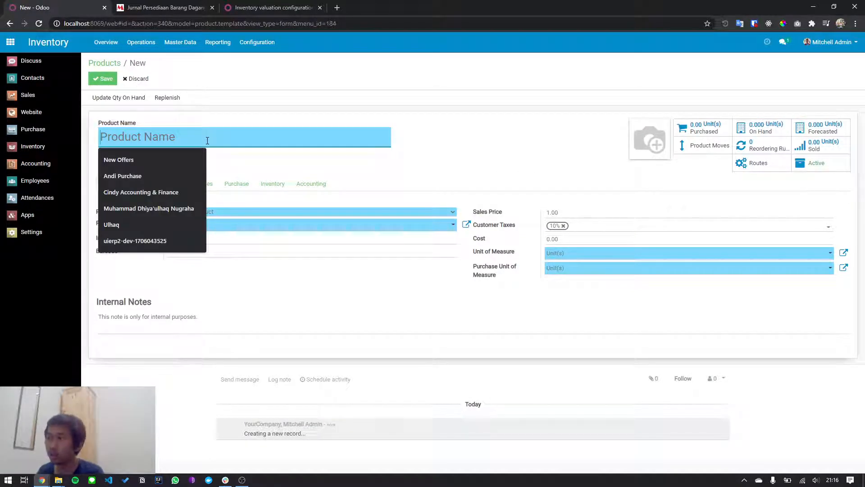
text(Computer)
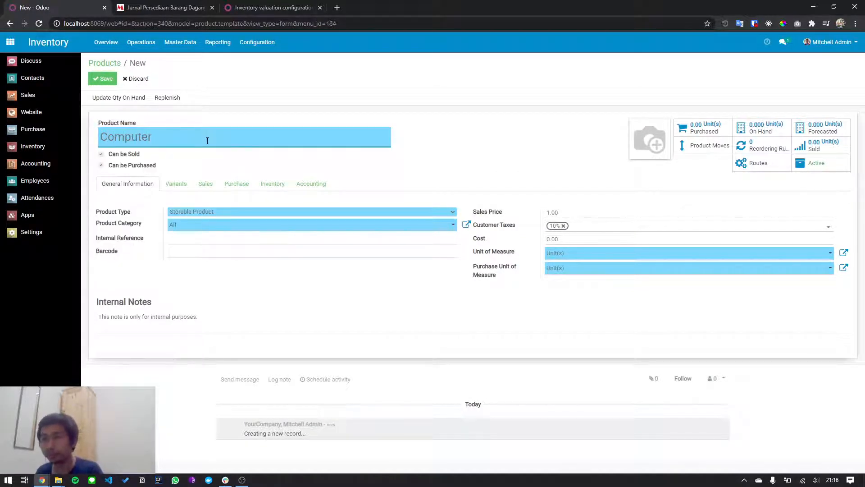
text( AVCO)
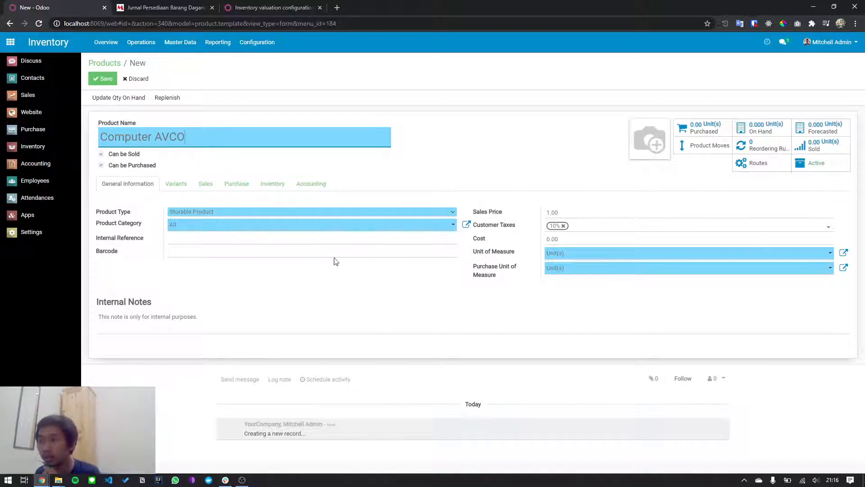
click(185, 227)
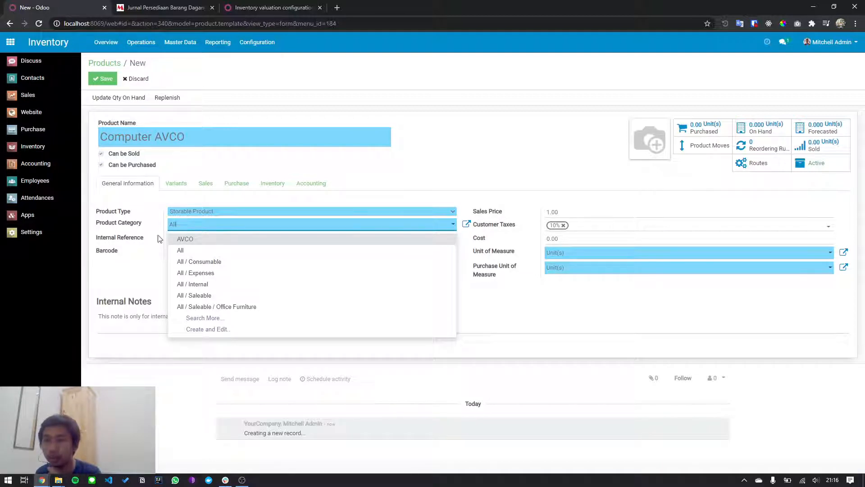
click(209, 241)
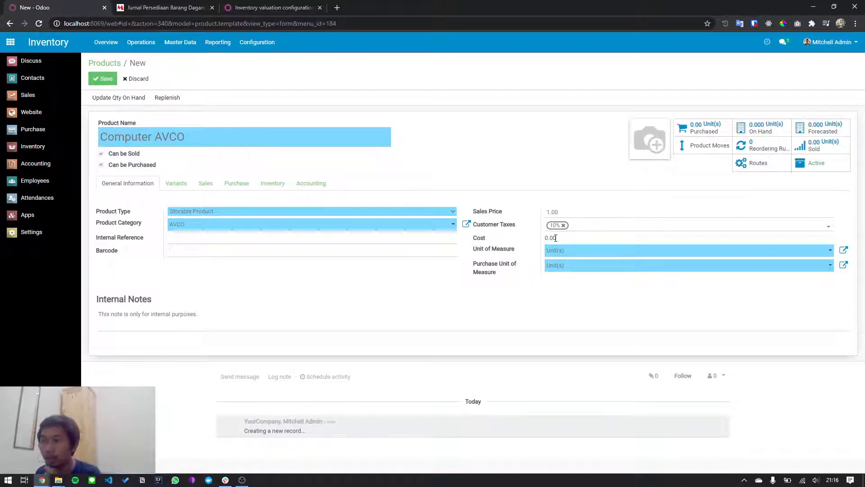
Switch the new product's category to All and back to AVCO to compare the behaviour of the Cost field
click(248, 229)
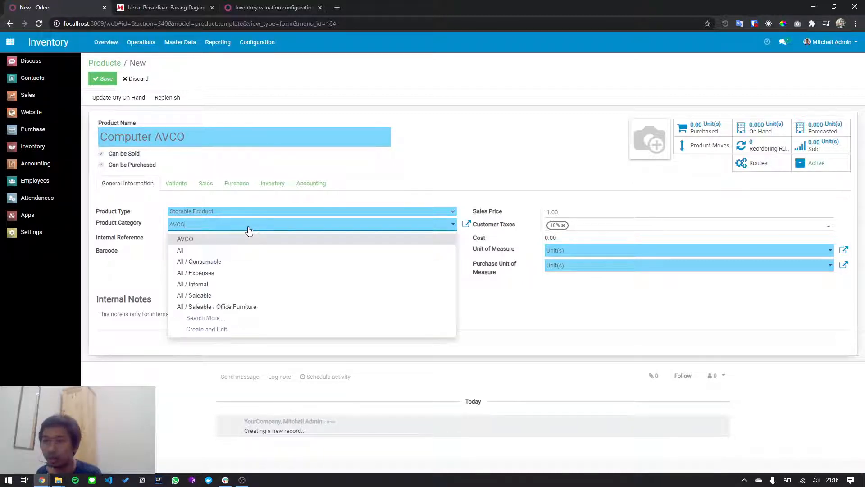
click(221, 251)
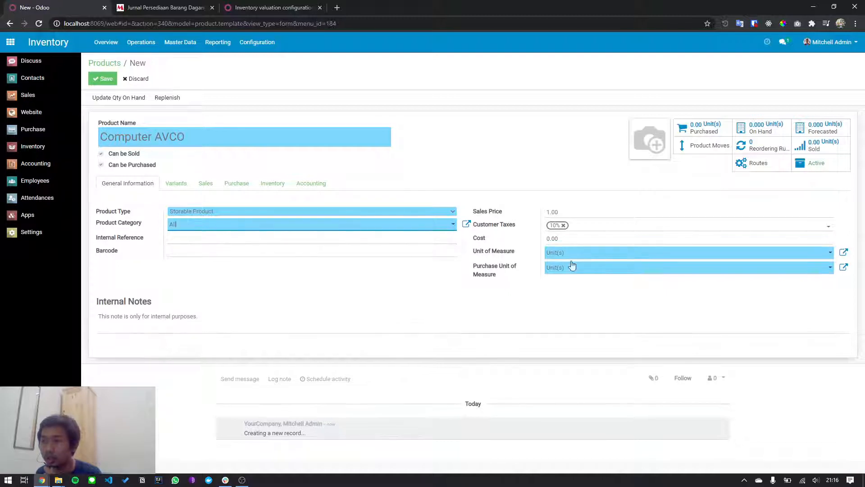
click(549, 240)
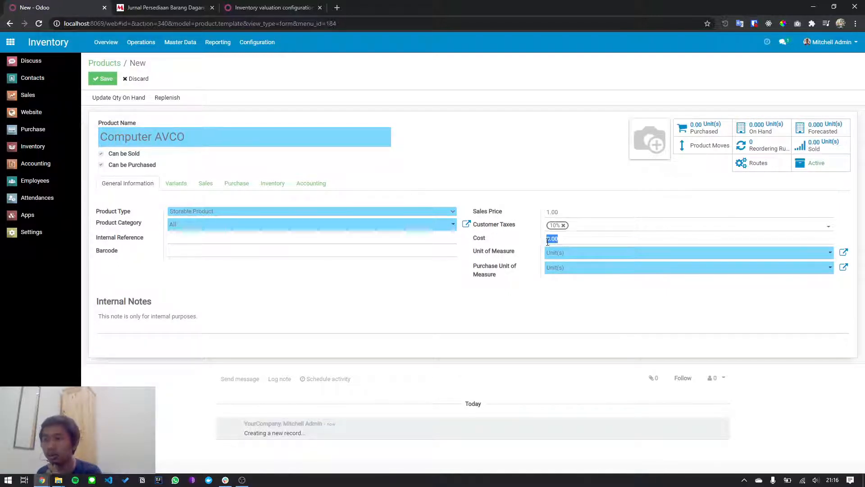
click(358, 227)
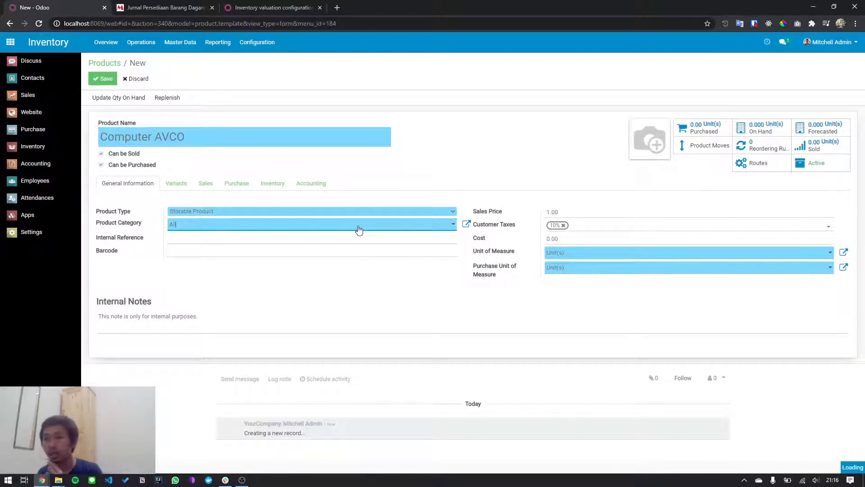
click(210, 239)
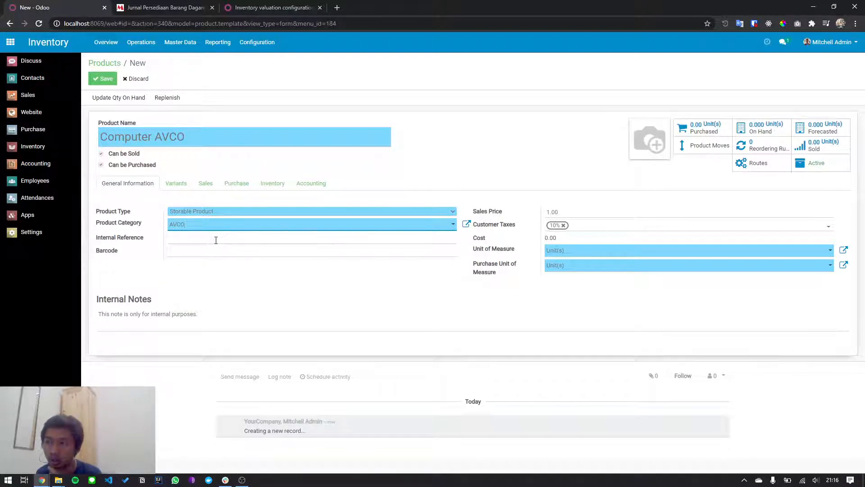
click(547, 238)
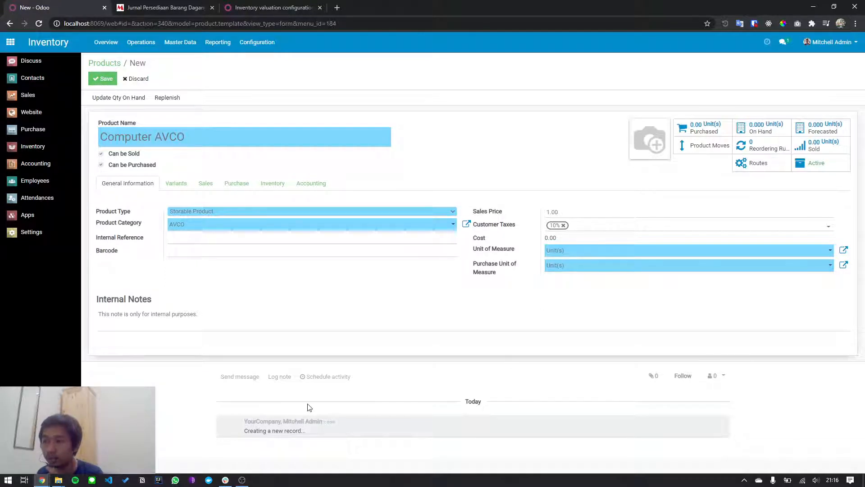
Save the Computer AVCO product and duplicate it, naming the copy Computer FIFO
click(105, 83)
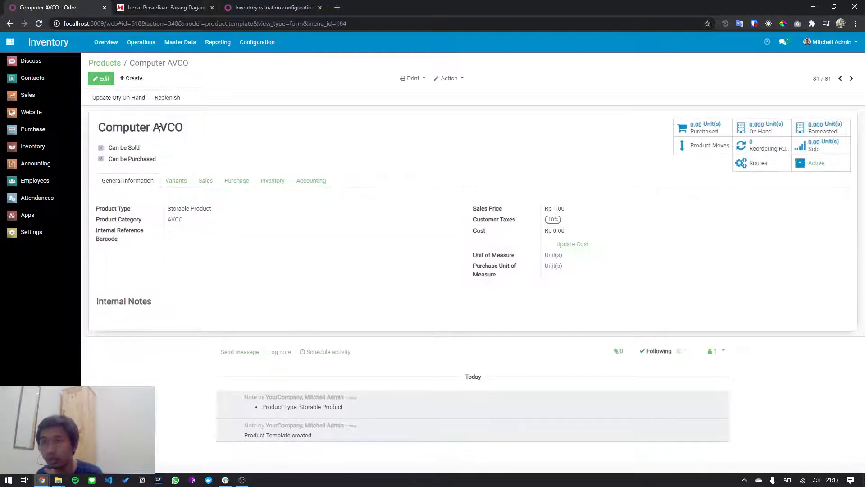
click(461, 79)
click(454, 107)
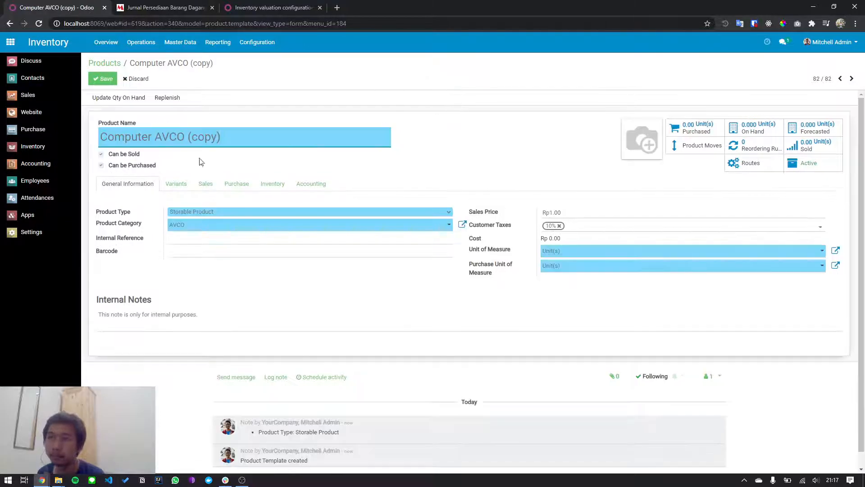
key(BackSpace)
key(BackSpace)
key(BackSpace)
key(BackSpace)
key(BackSpace)
key(BackSpace)
key(BackSpace)
key(BackSpace)
key(BackSpace)
key(BackSpace)
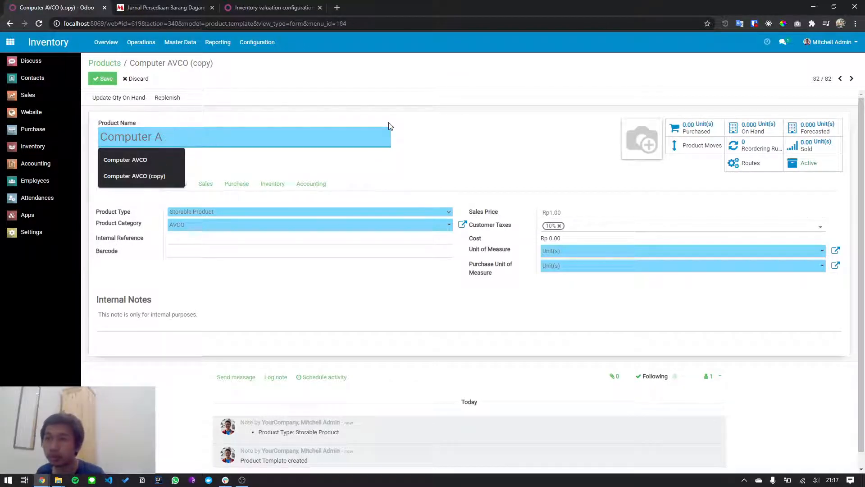
text(FIFO)
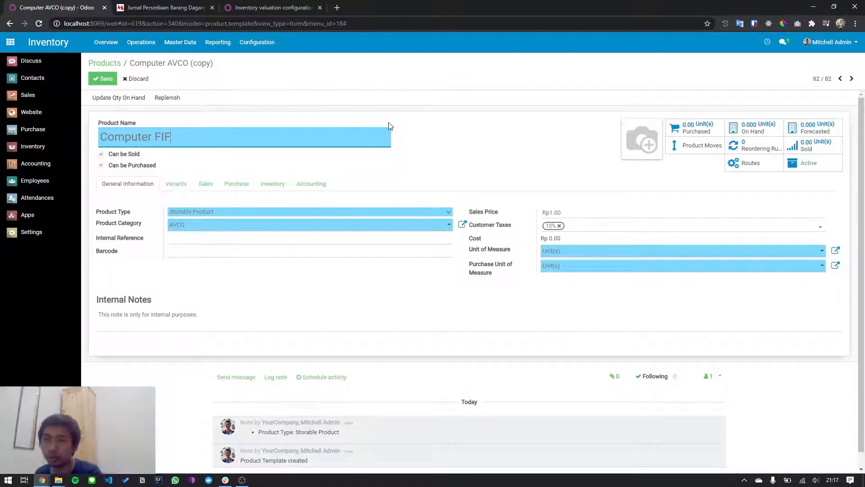
Assign the Computer FIFO product to the FIFO product category and save it
click(195, 227)
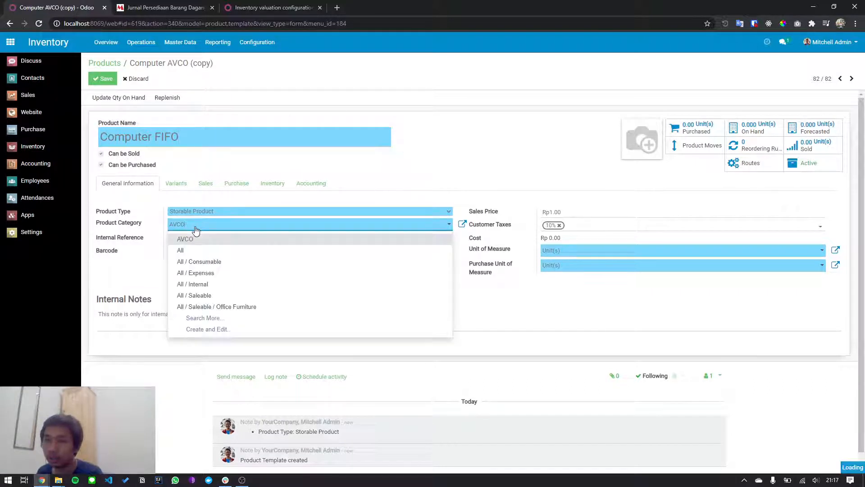
text(fifo)
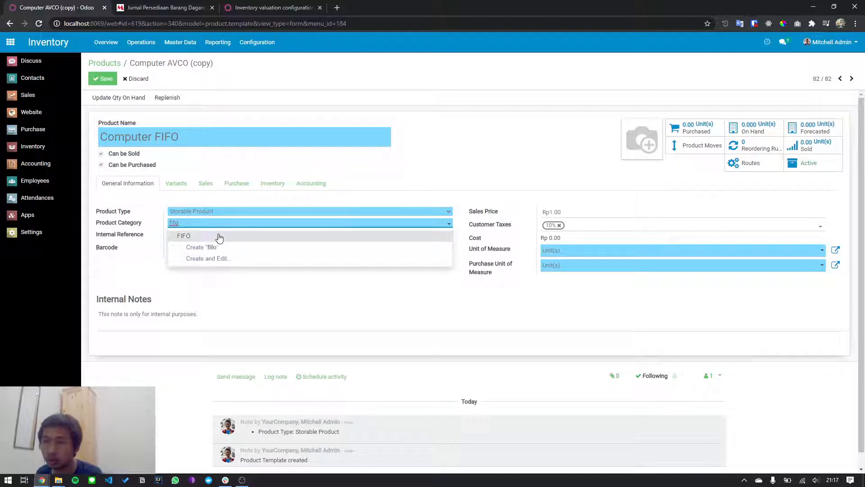
click(218, 247)
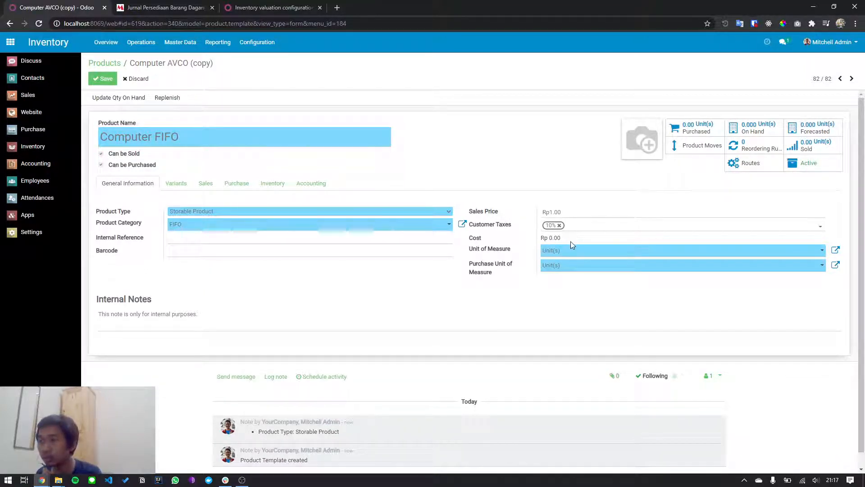
scroll(306, 288, down, 1)
scroll(217, 265, up, 1)
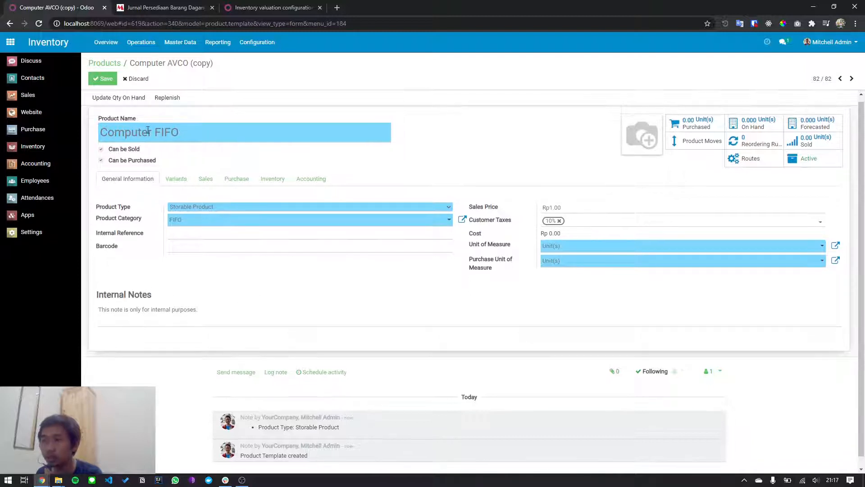
click(105, 81)
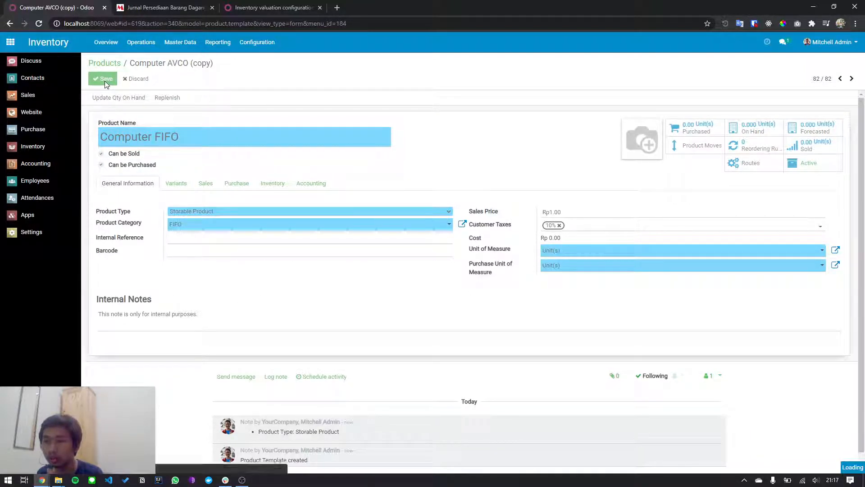
Duplicate the Computer FIFO product
click(449, 78)
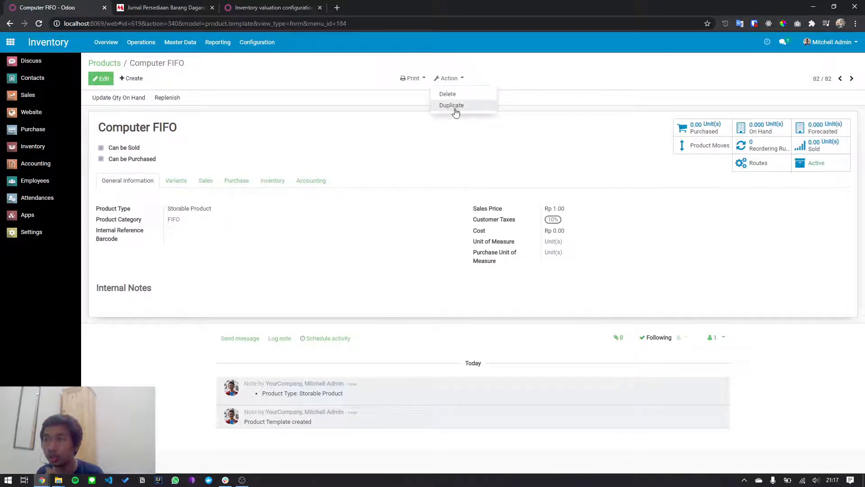
click(456, 107)
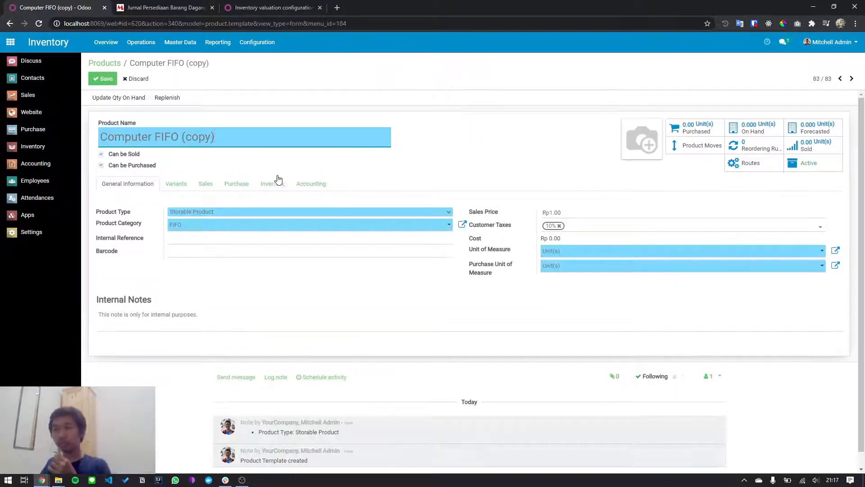
Try to name the copy Computer Standard and assign it to the Standard product category, checking its Cost and Product Type fields
drag(229, 140, 155, 140)
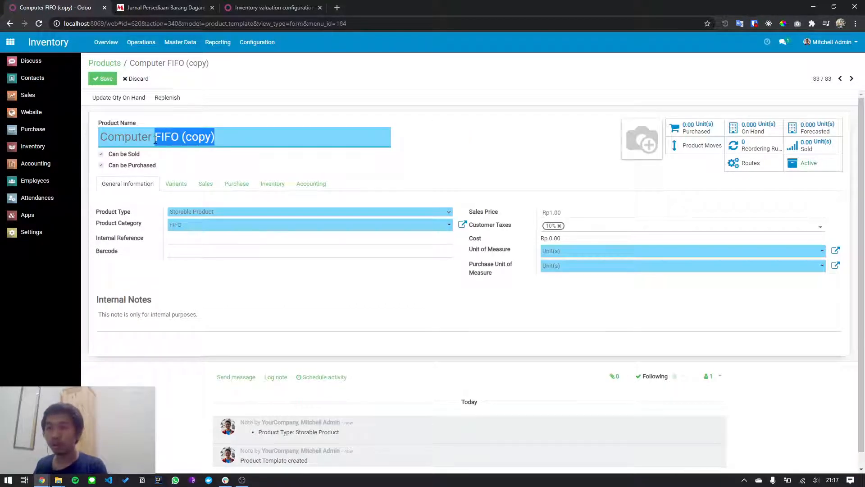
text(Standard)
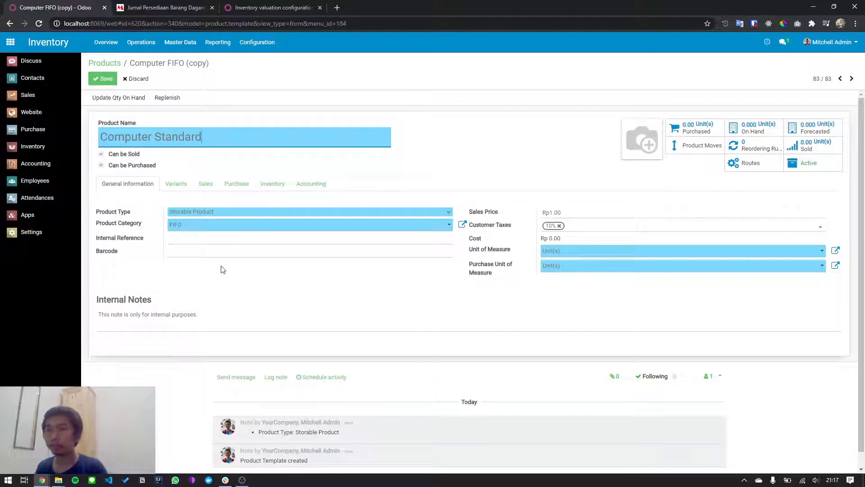
click(195, 229)
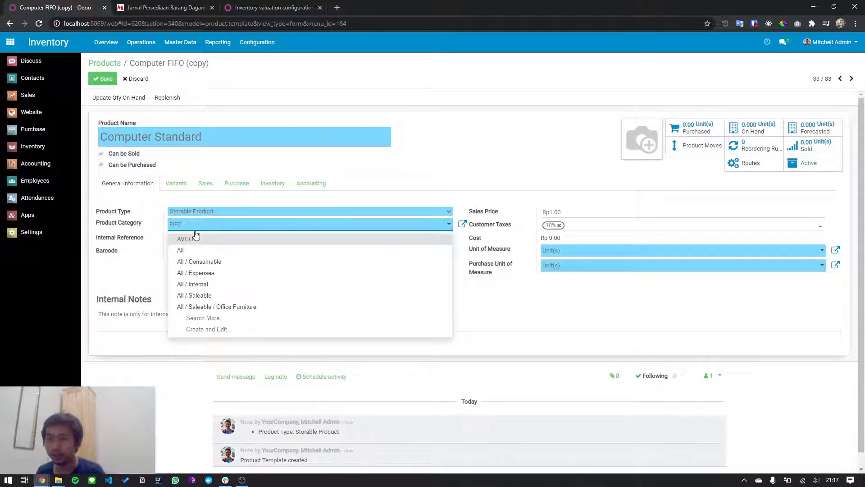
text(standar)
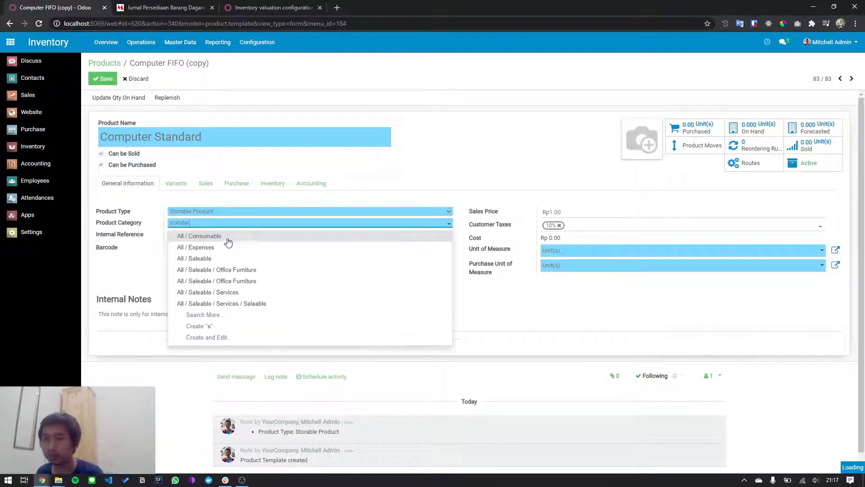
click(232, 236)
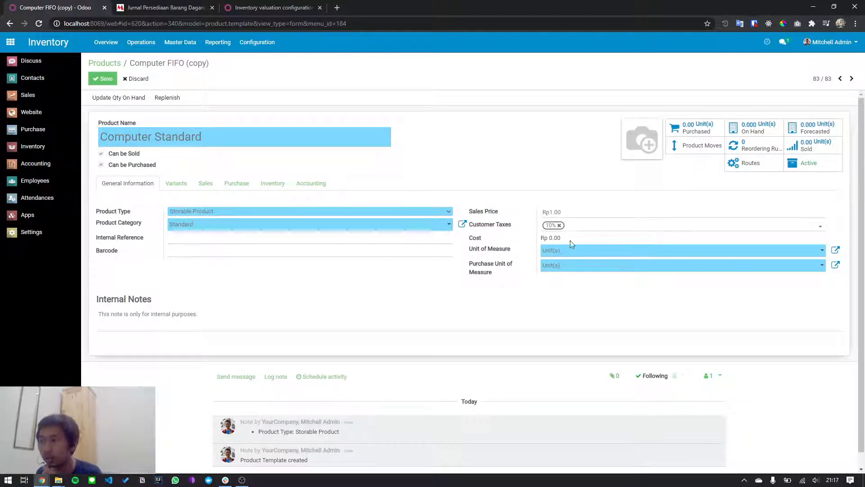
double_click(557, 238)
click(187, 210)
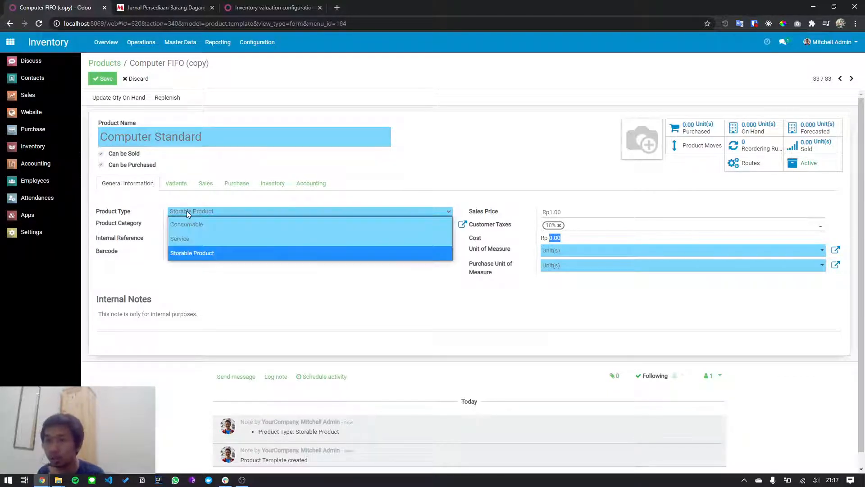
click(234, 312)
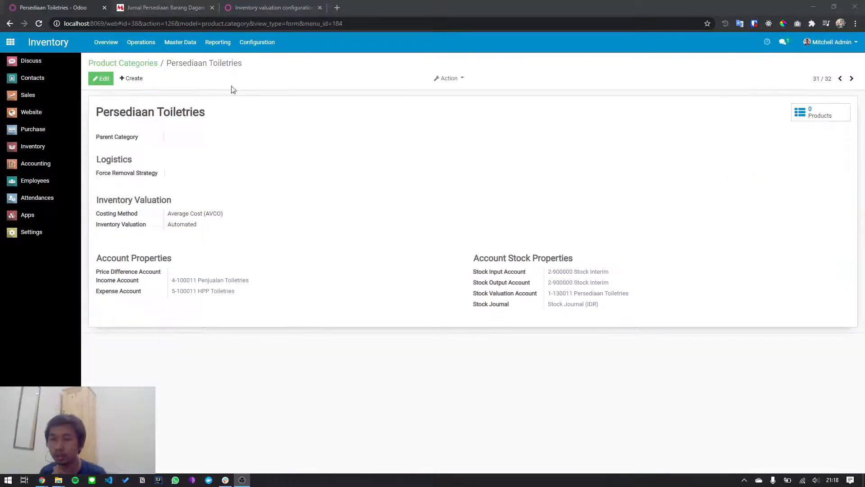
Set the Persediaan Toiletries category's inventory valuation to Manual and save the category
click(103, 79)
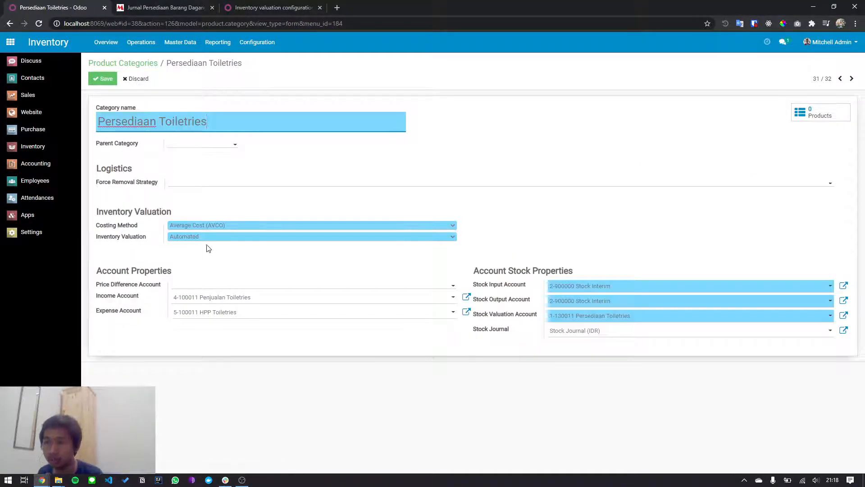
click(207, 236)
click(204, 247)
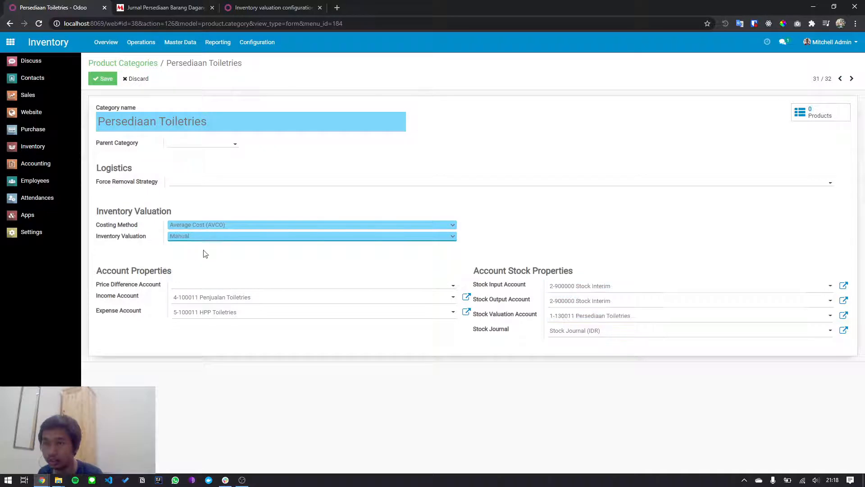
click(103, 81)
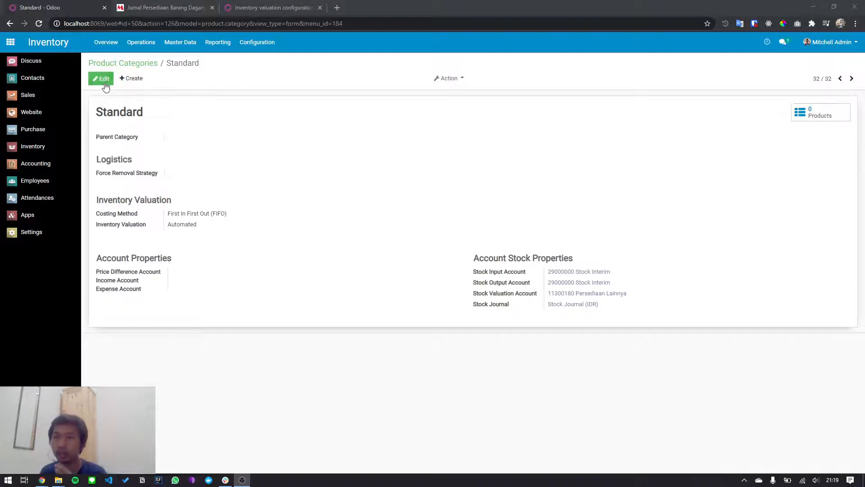
Set the Standard category's inventory valuation to Manual, save it and return to the product categories list
click(101, 79)
click(199, 237)
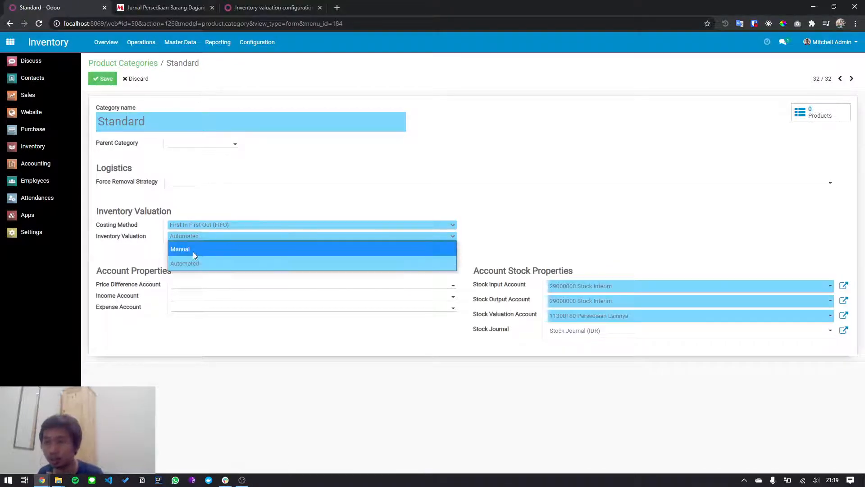
click(192, 249)
click(100, 77)
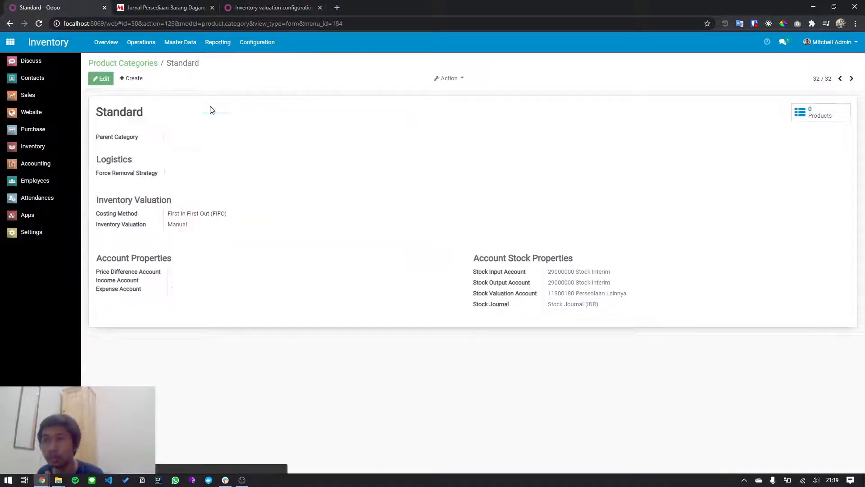
click(136, 64)
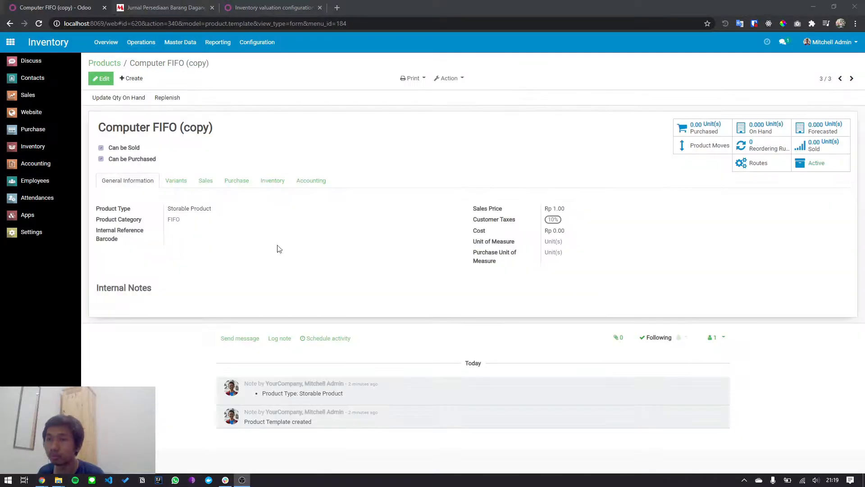
Assign the Computer FIFO (copy) product to the Standard category and set its cost to Rp10.00
click(104, 80)
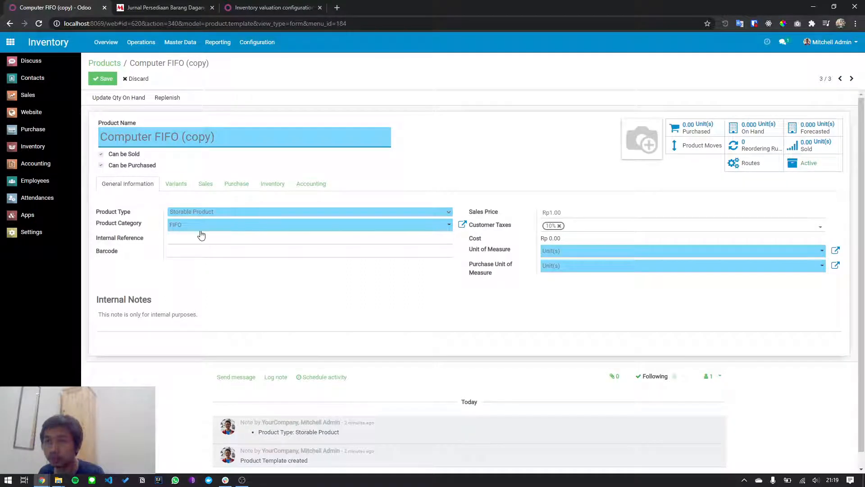
click(200, 230)
text(standar)
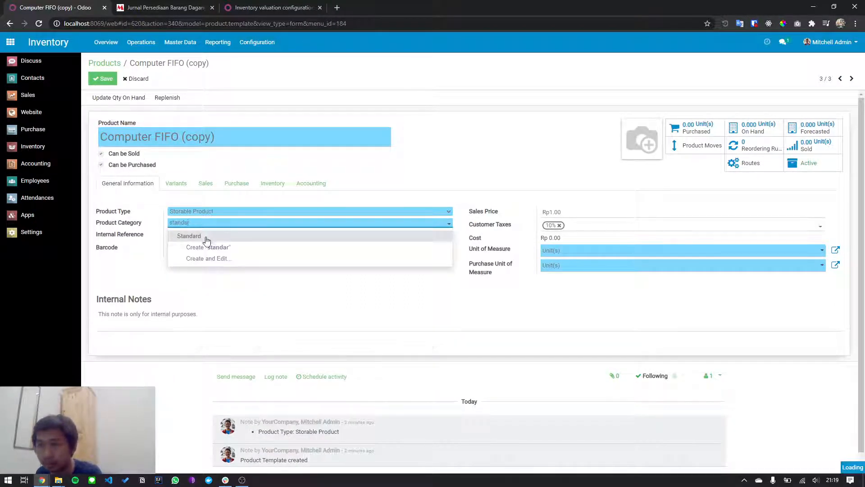
click(203, 235)
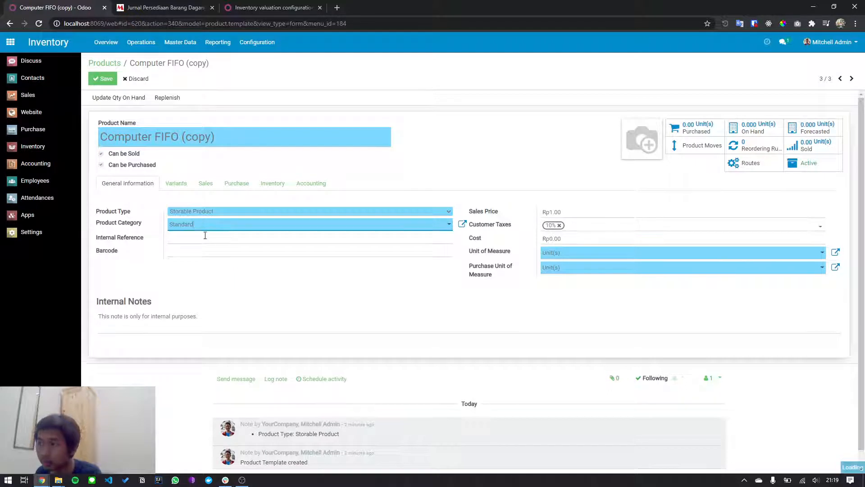
click(552, 240)
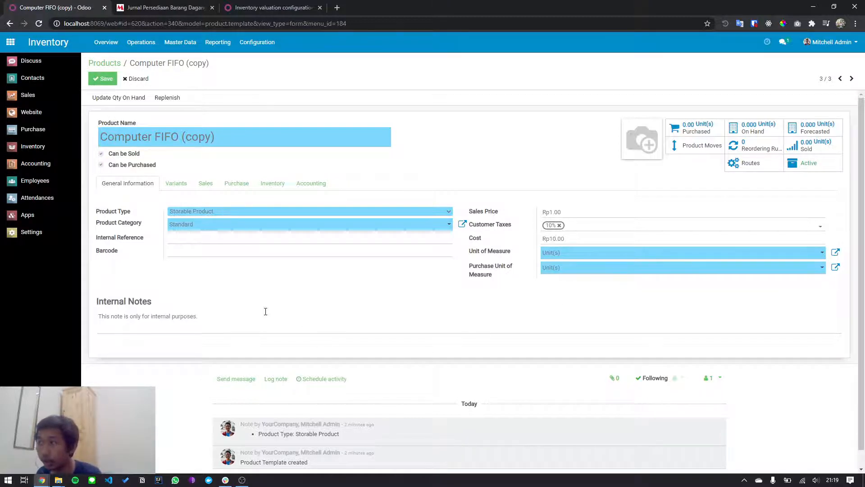
Rename the copied product as Computer Standard, save it and return to the product list
drag(156, 137, 382, 132)
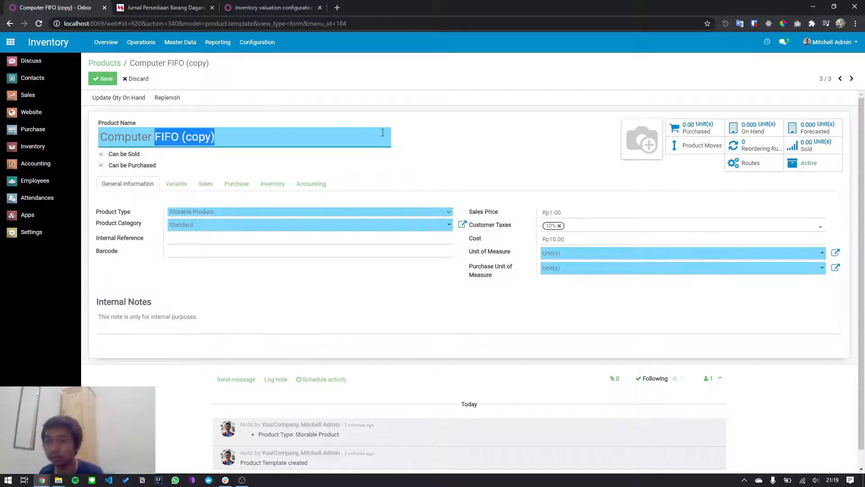
text(Standard)
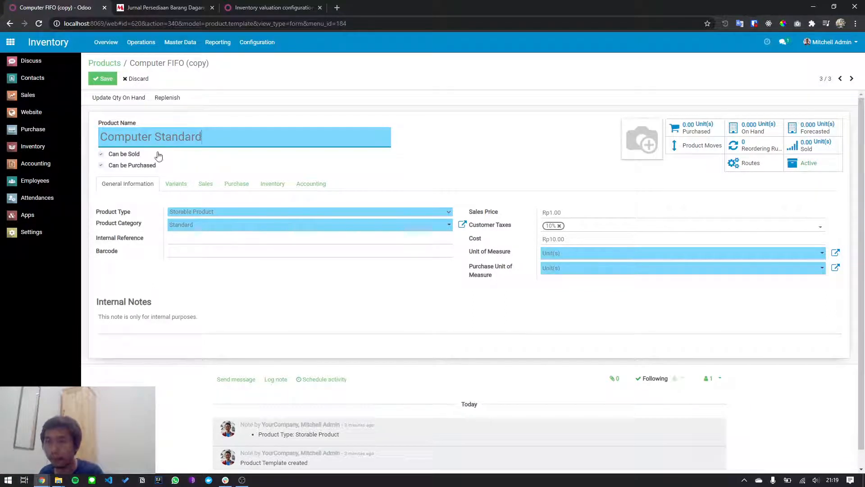
click(100, 79)
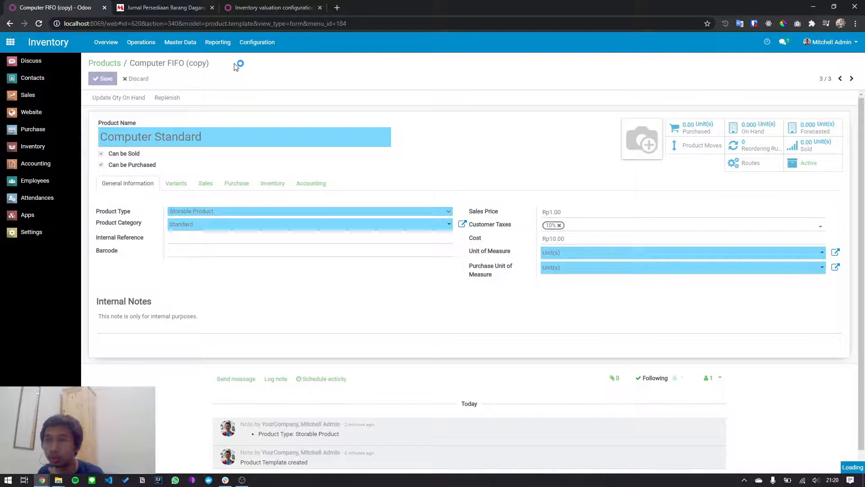
click(118, 65)
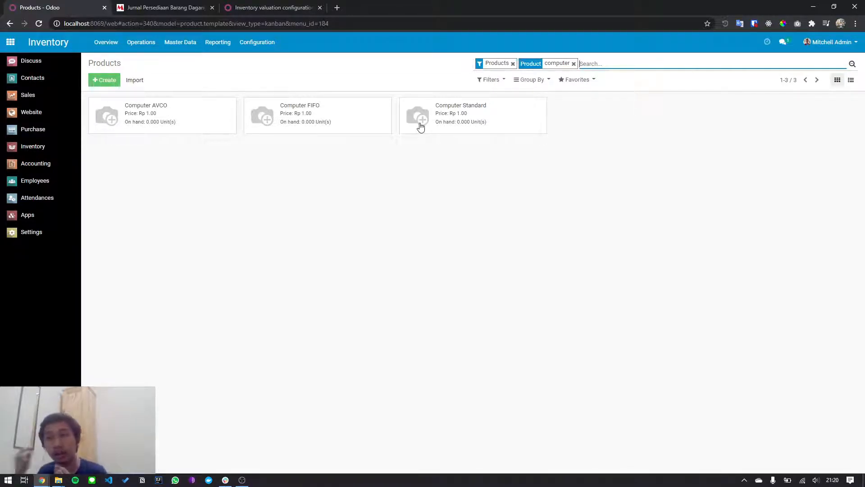
Create a new request for quotation in Purchase with ABDI SEJAHTERA CV as the vendor
click(31, 134)
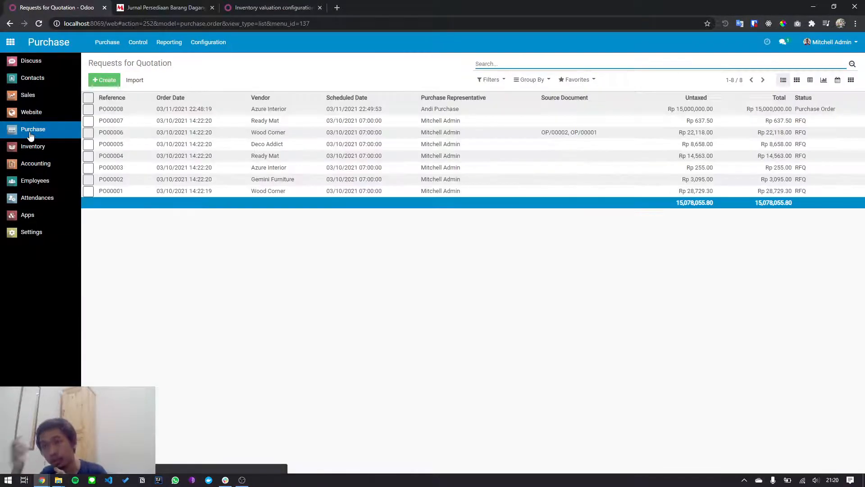
click(105, 82)
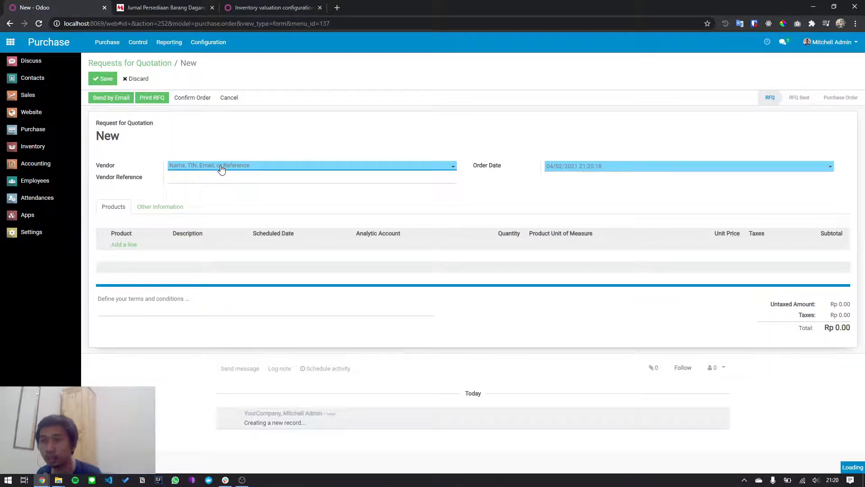
click(220, 167)
click(216, 180)
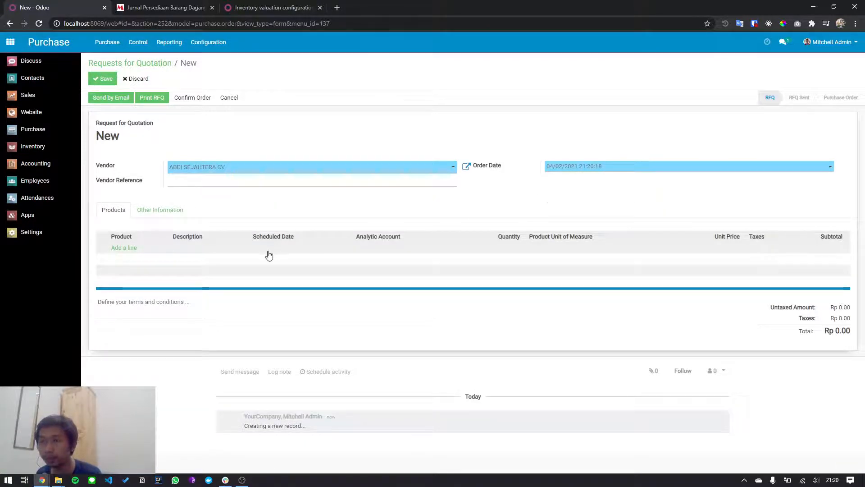
Add a product line for Computer AVCO to the new request for quotation
click(130, 249)
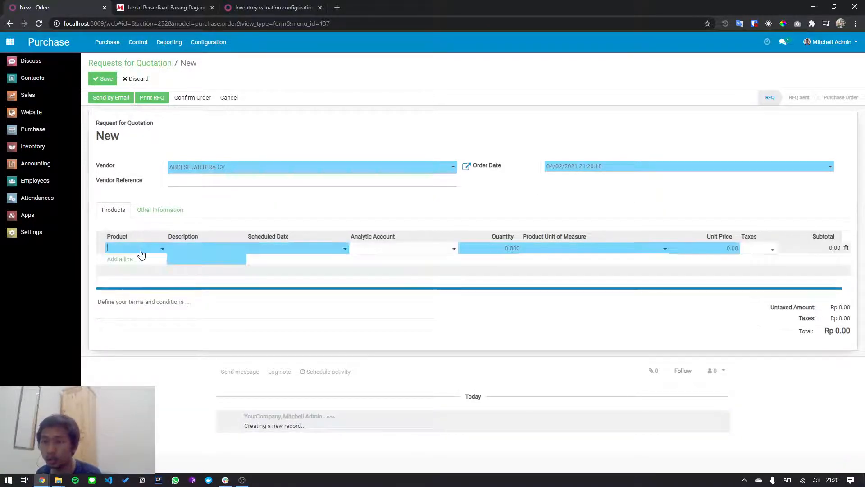
text(avco)
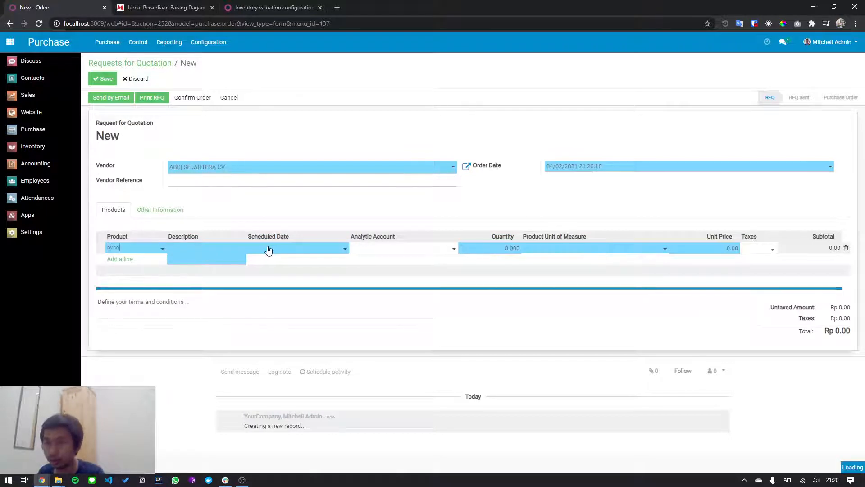
click(154, 265)
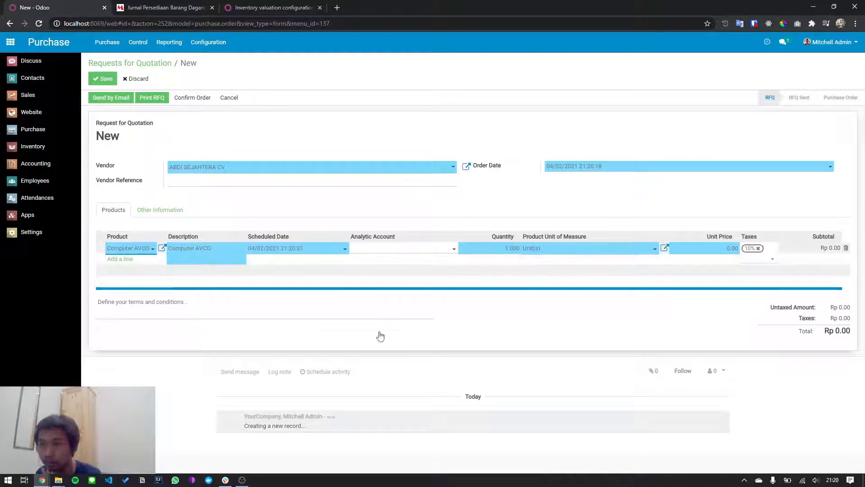
click(152, 380)
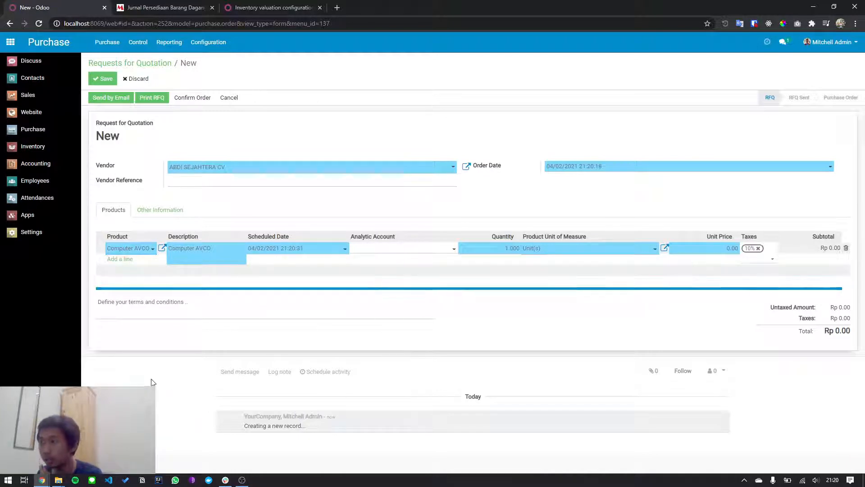
Set the Computer AVCO line to a quantity of 10 at a unit price of 10.00
click(731, 249)
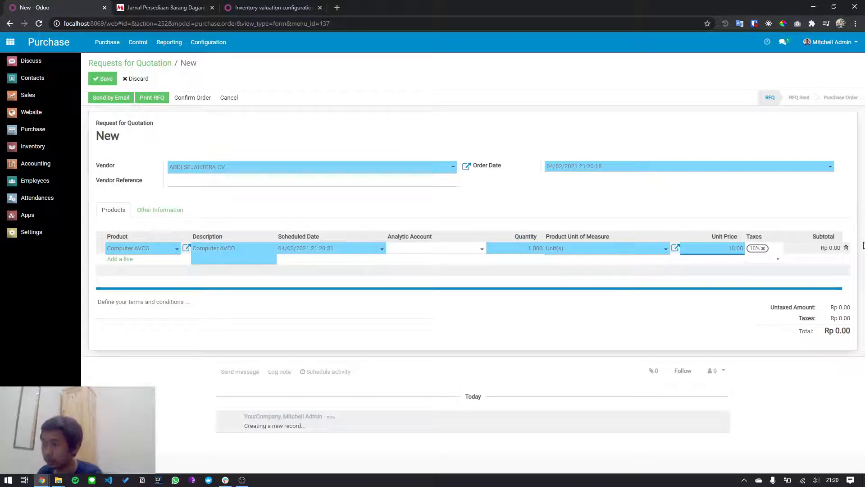
click(531, 247)
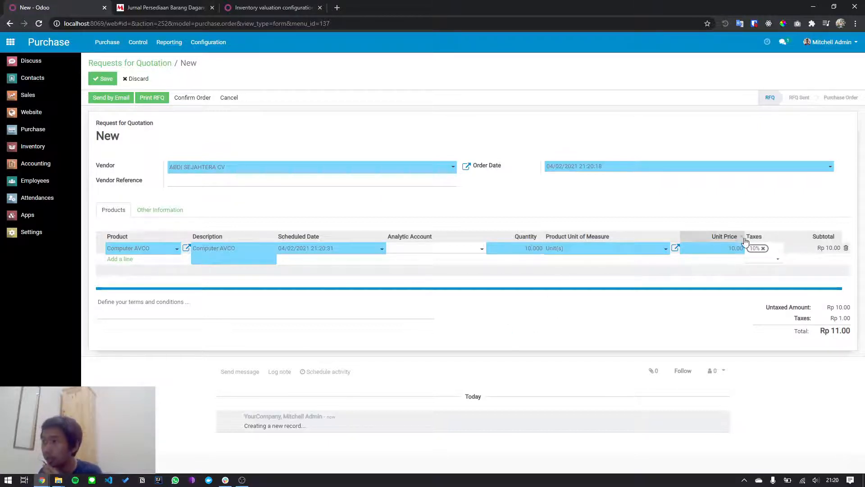
click(739, 256)
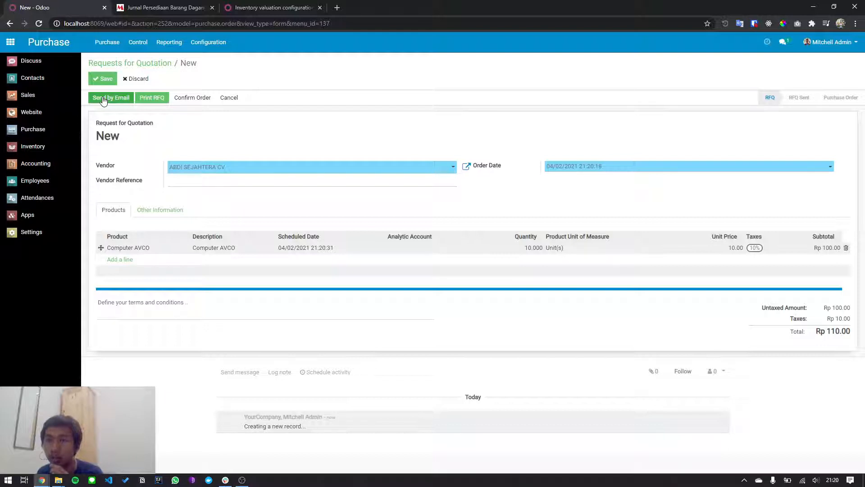
Confirm the Computer AVCO order and open its product receipt
click(181, 100)
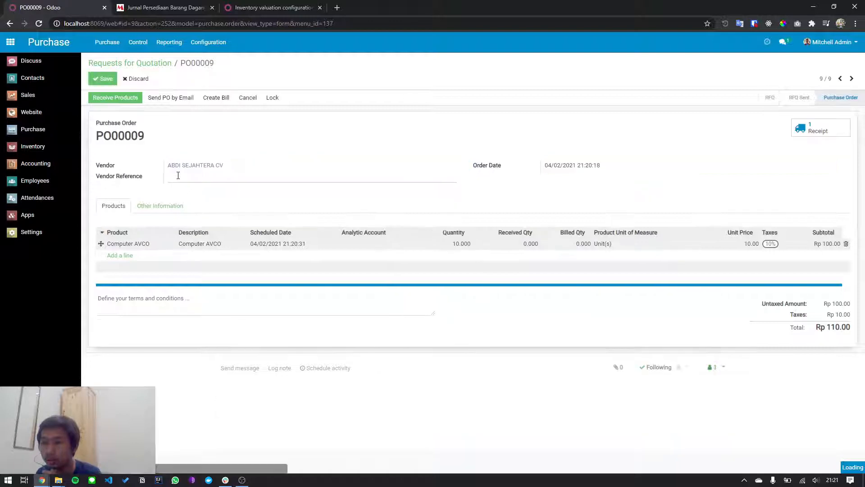
click(121, 98)
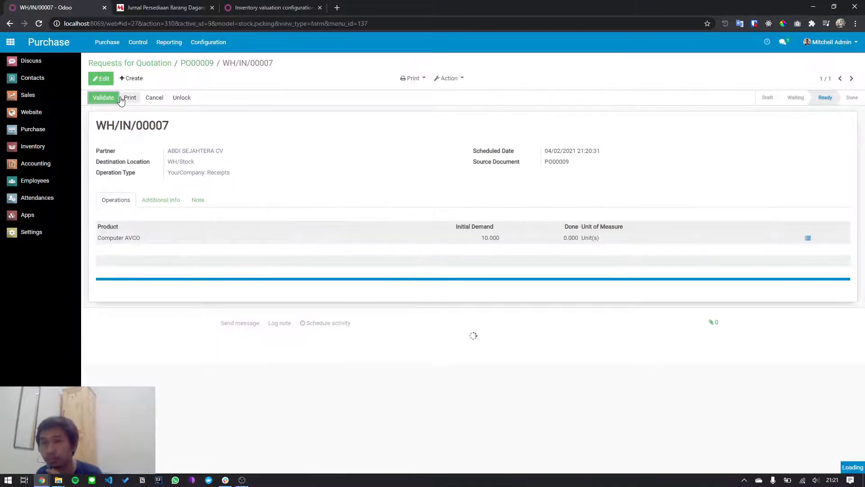
click(118, 97)
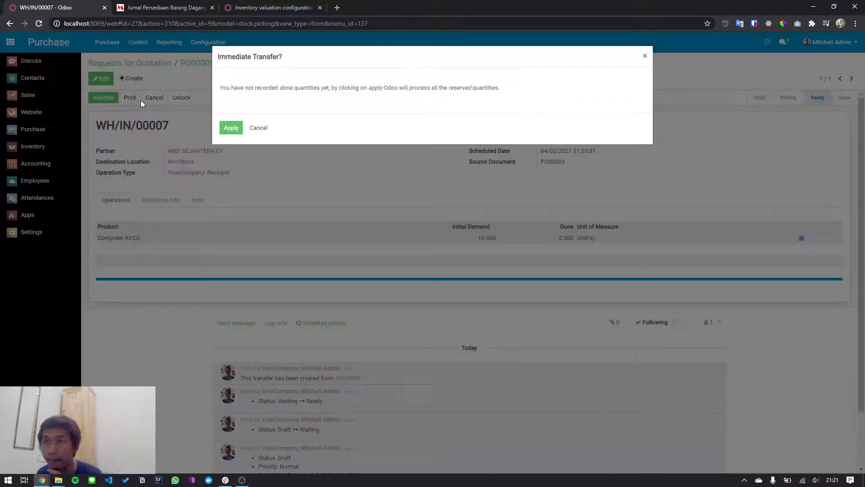
click(258, 129)
click(104, 80)
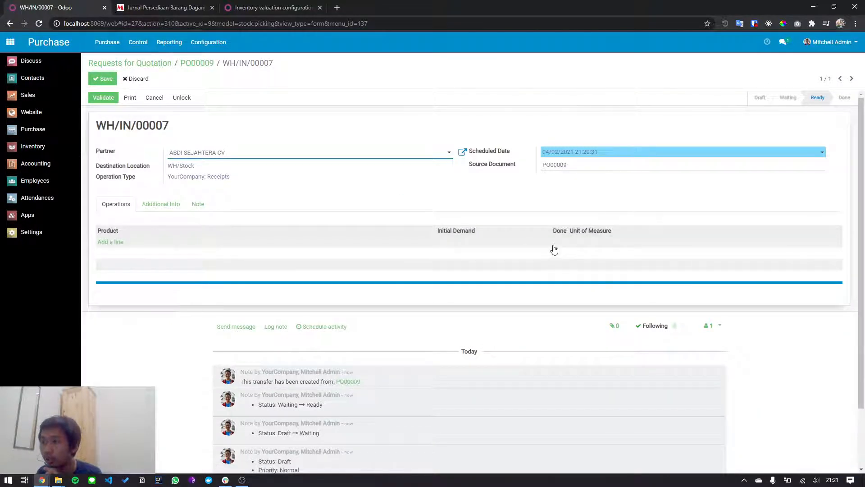
click(105, 81)
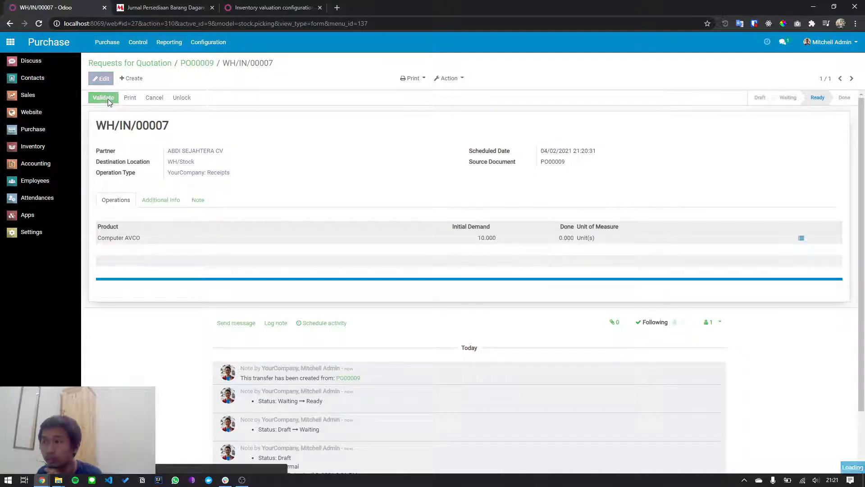
Validate the Computer AVCO receipt as an immediate transfer of all reserved quantities
click(107, 99)
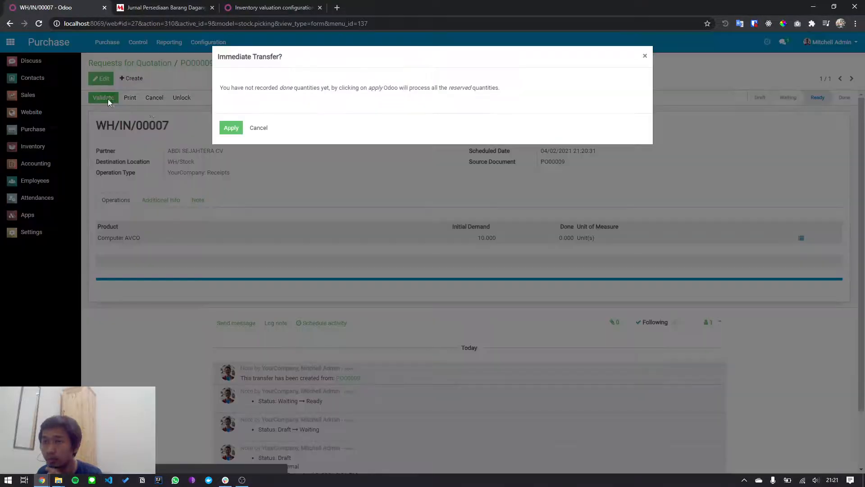
click(232, 128)
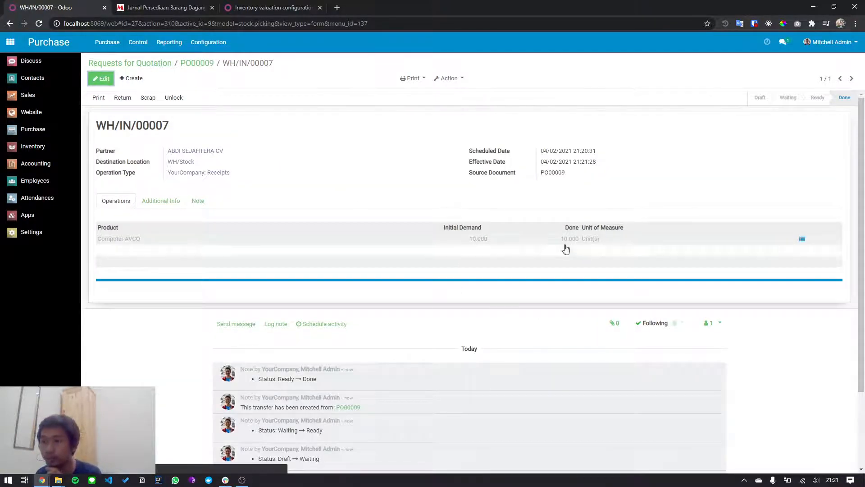
Review the completed receipt and open the Computer AVCO product from it to check the cost
scroll(286, 284, down, 2)
scroll(399, 296, up, 2)
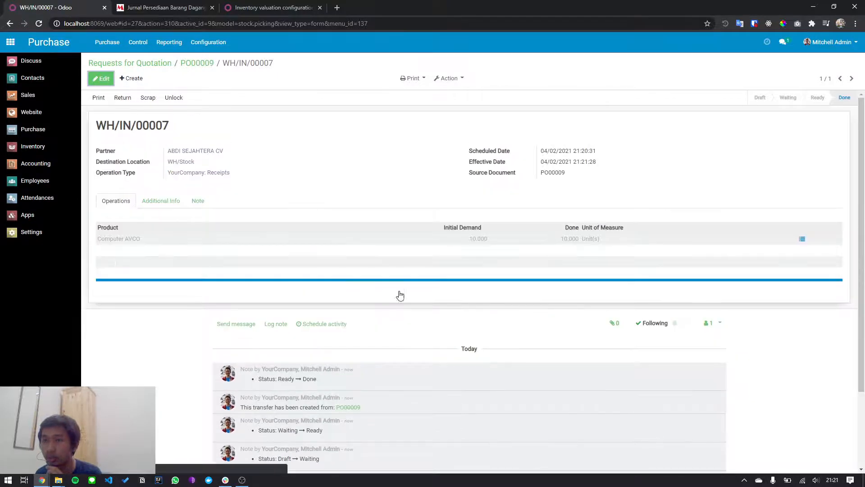
click(131, 242)
click(321, 128)
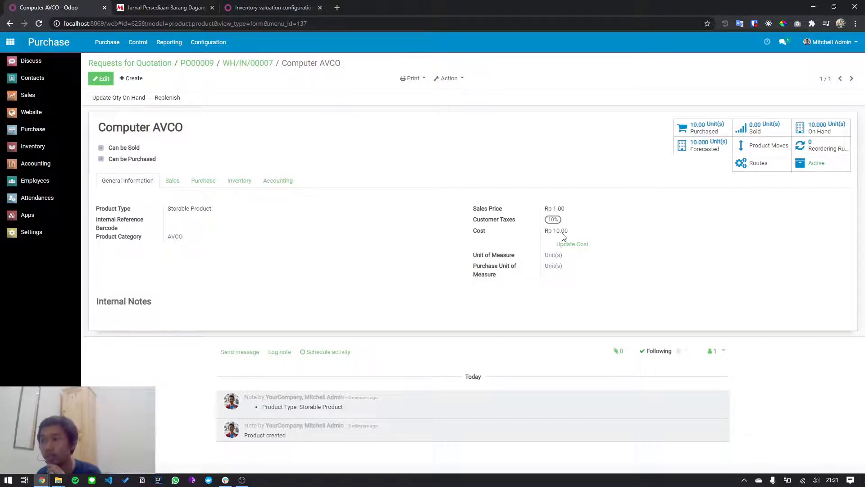
Duplicate purchase order PO00009 from the Purchase order list
click(43, 129)
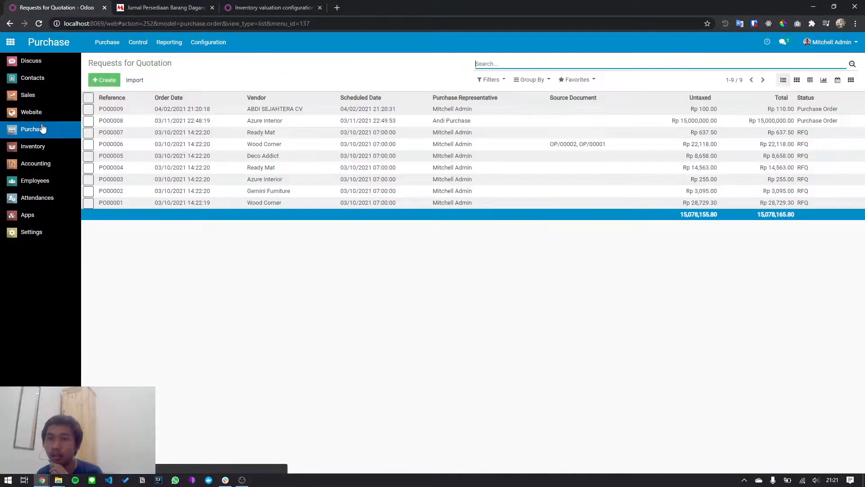
right_click(188, 112)
key(Escape)
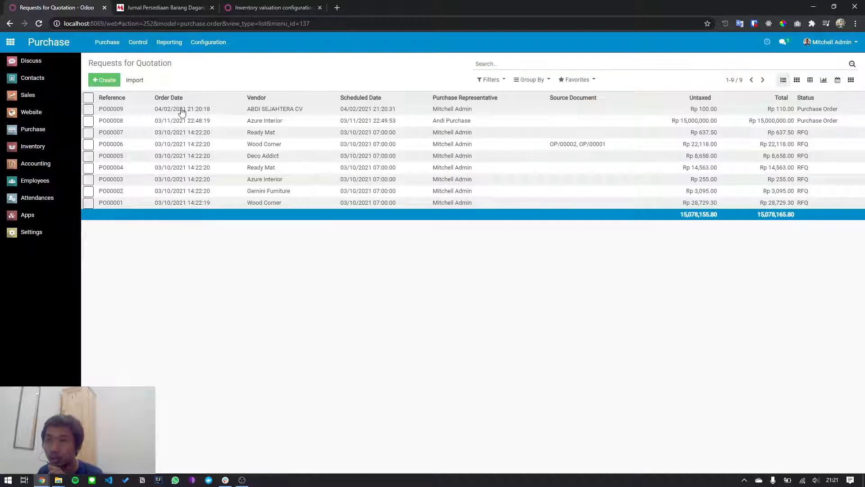
click(88, 111)
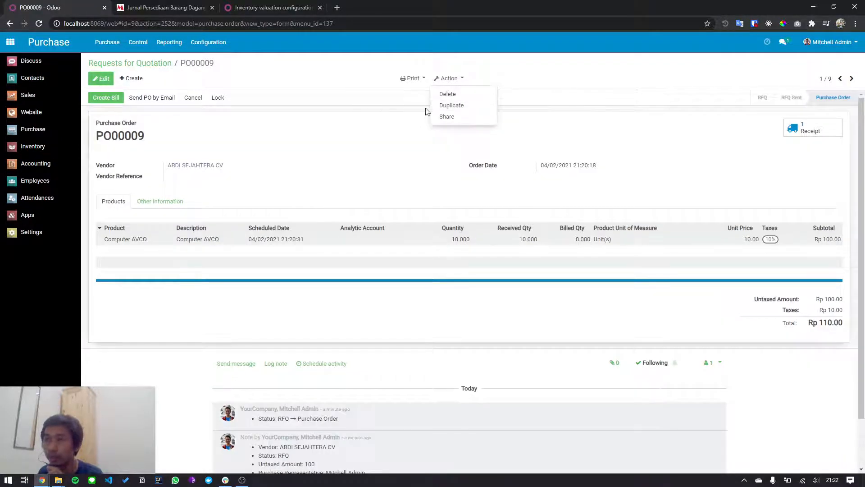
click(455, 106)
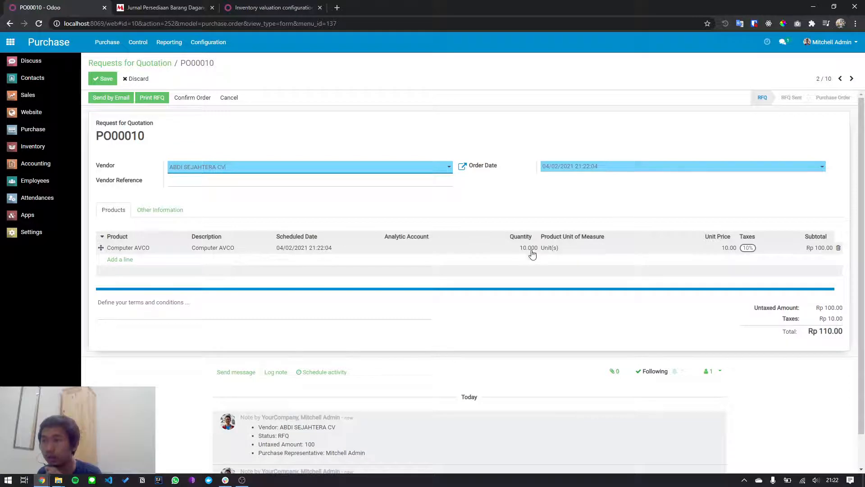
Set the unit price of the Computer AVCO line in the duplicated order to 20.00
click(518, 252)
click(711, 249)
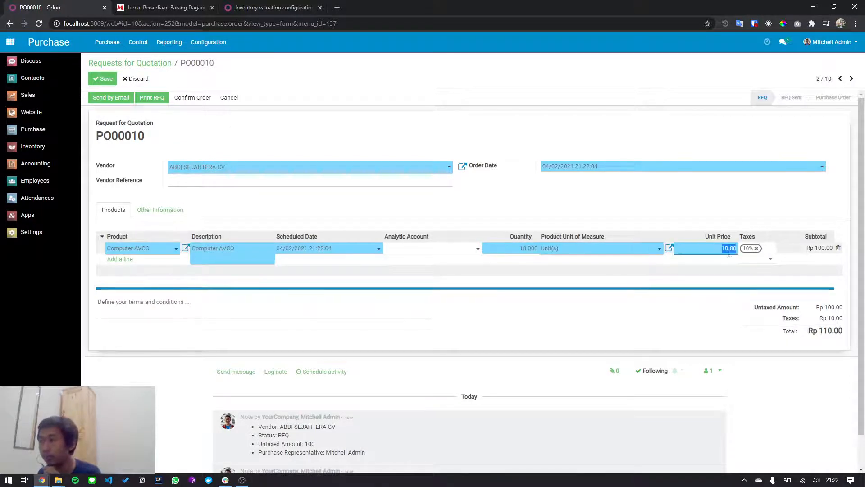
click(729, 248)
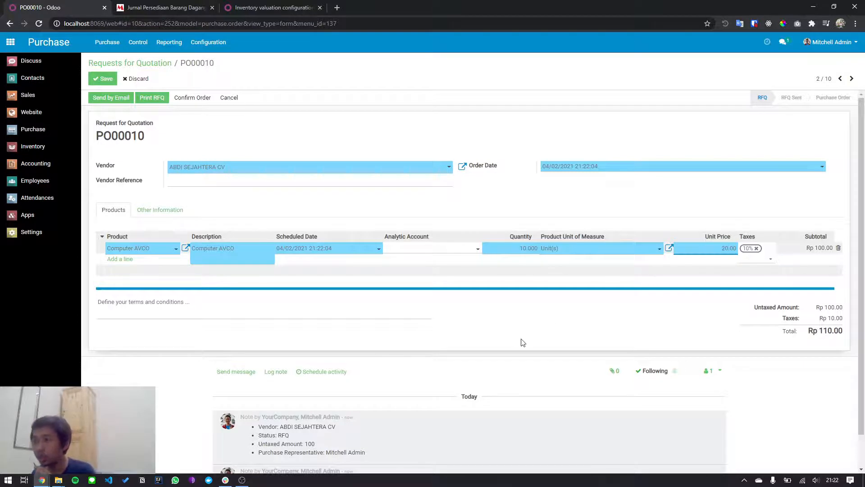
click(493, 304)
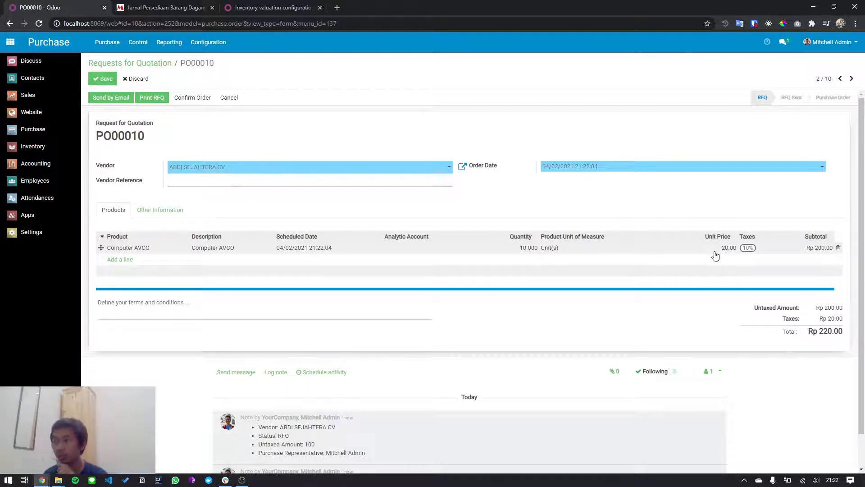
Confirm the duplicated order and receive all its reserved Computer AVCO quantities as an immediate transfer
click(170, 103)
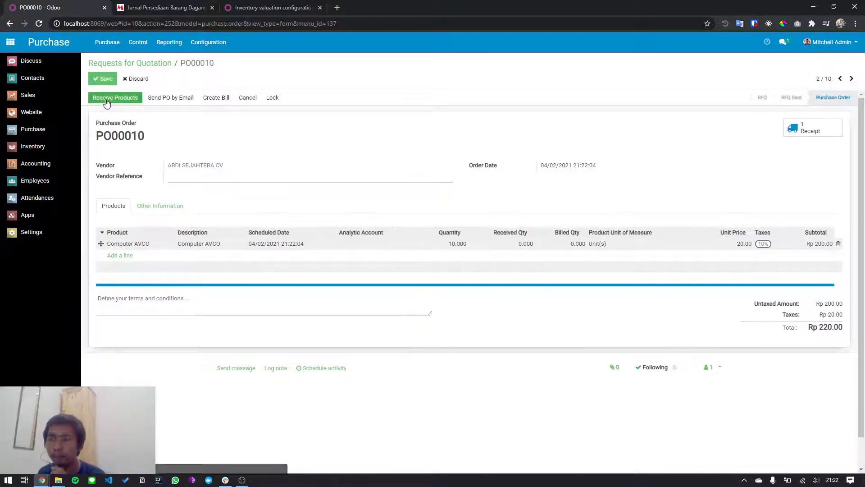
click(106, 100)
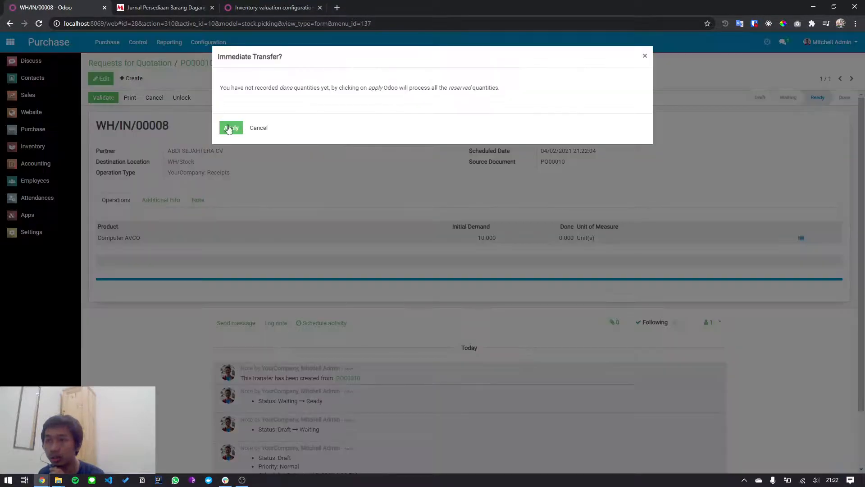
click(228, 128)
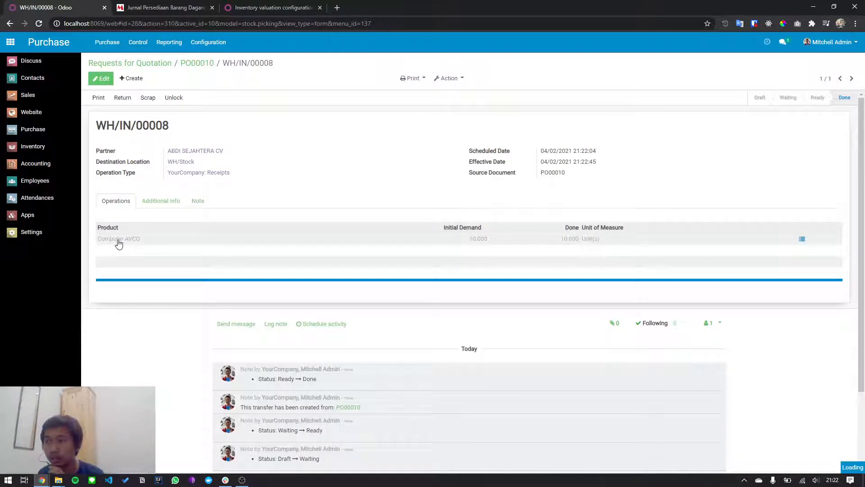
Open the Computer AVCO product from the receipt to check its cost, and view the Inventory overview
click(119, 243)
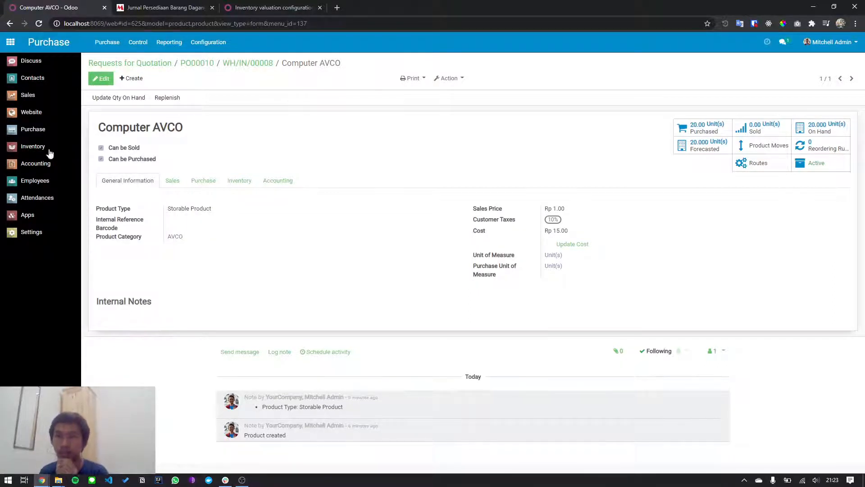
click(29, 149)
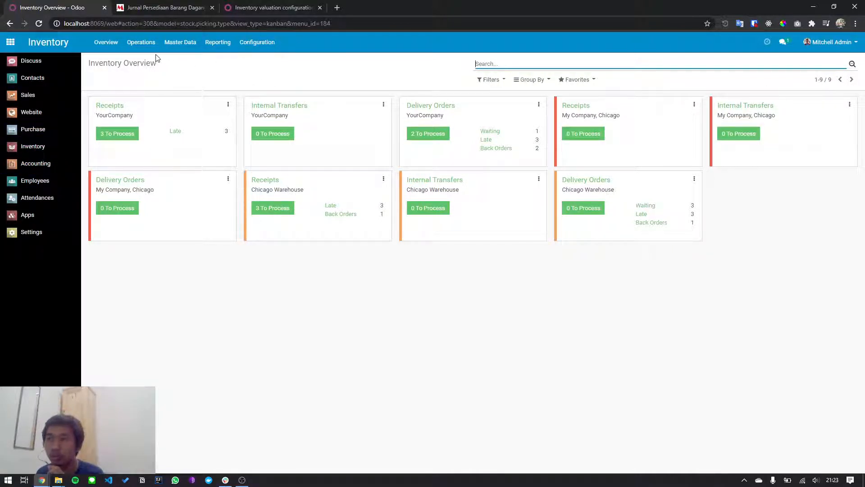
Create a new request for quotation in Purchase for vendor ABDI SEJAHTERA CV with a Computer FIFO product line
click(34, 131)
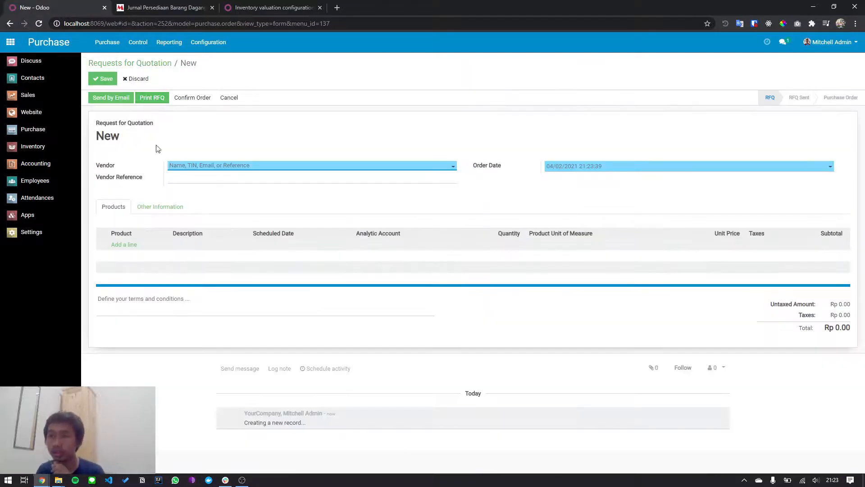
click(237, 170)
click(224, 178)
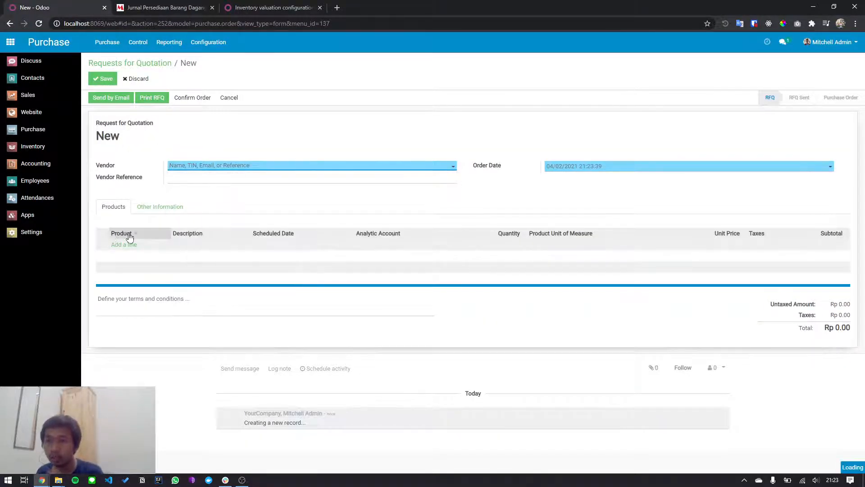
click(120, 247)
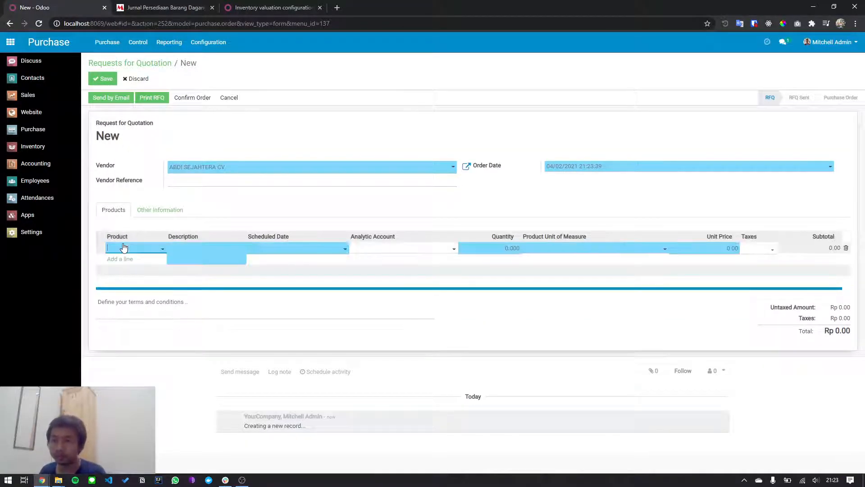
text(fifo)
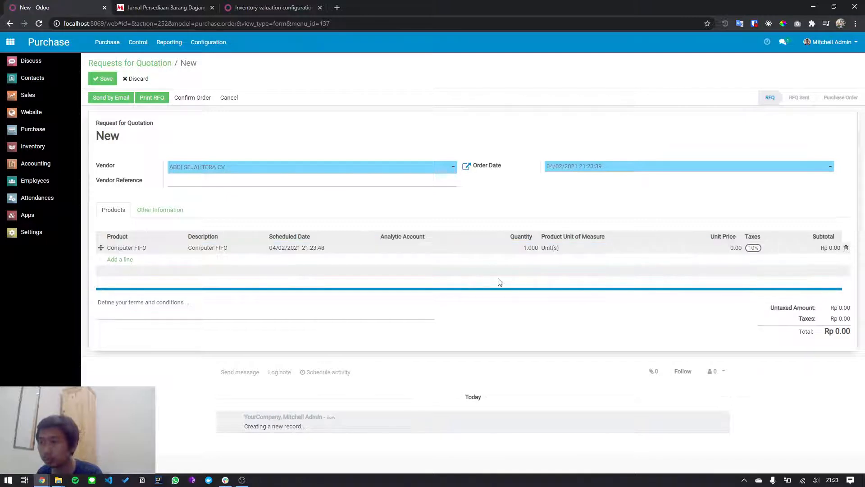
Set the Computer FIFO line to a quantity of 3 at a unit price of 10.00
click(518, 249)
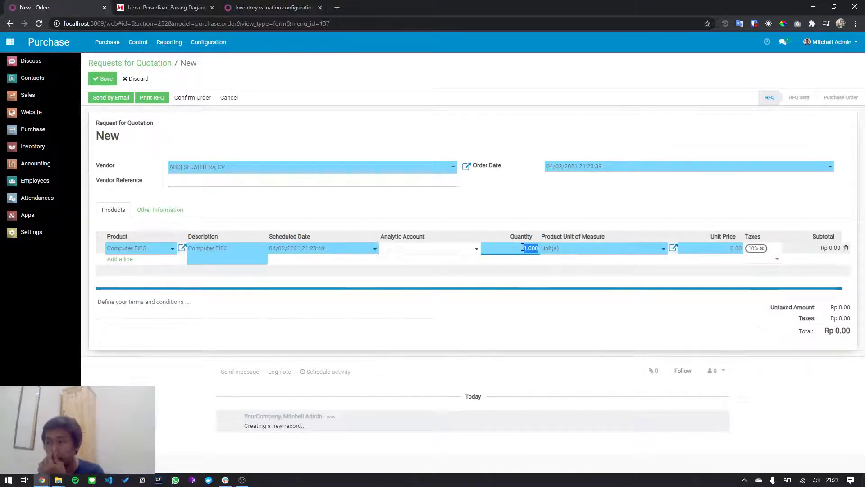
click(524, 250)
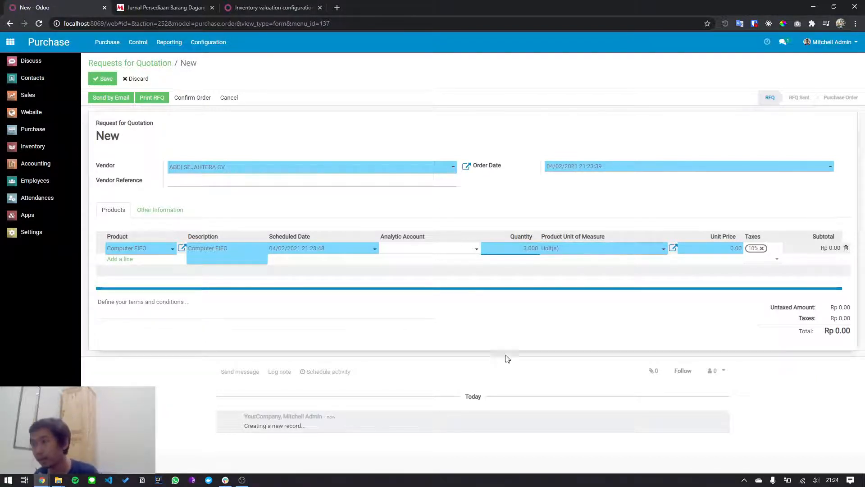
click(740, 249)
key(Left)
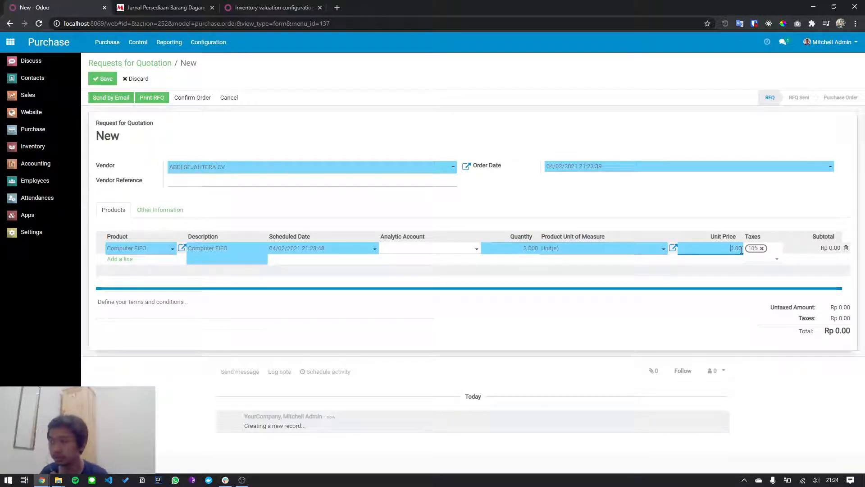
text(1)
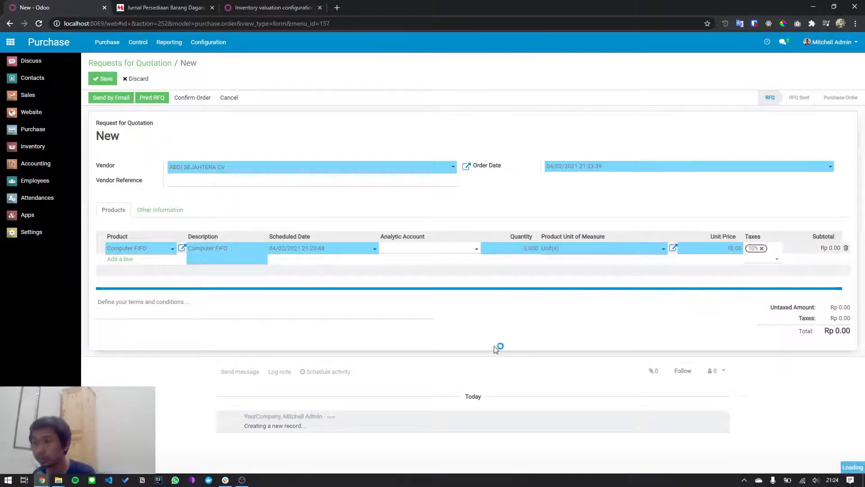
click(499, 348)
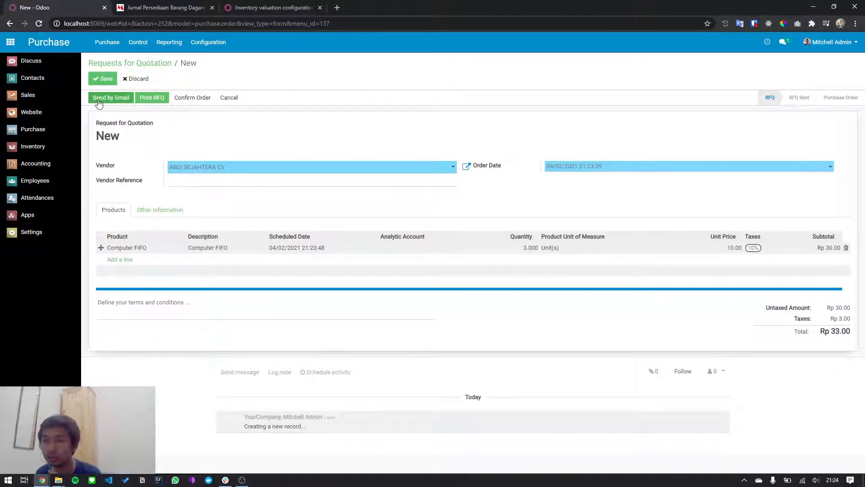
Confirm the Computer FIFO order for 3 units and receive all its reserved quantities as an immediate transfer
click(197, 98)
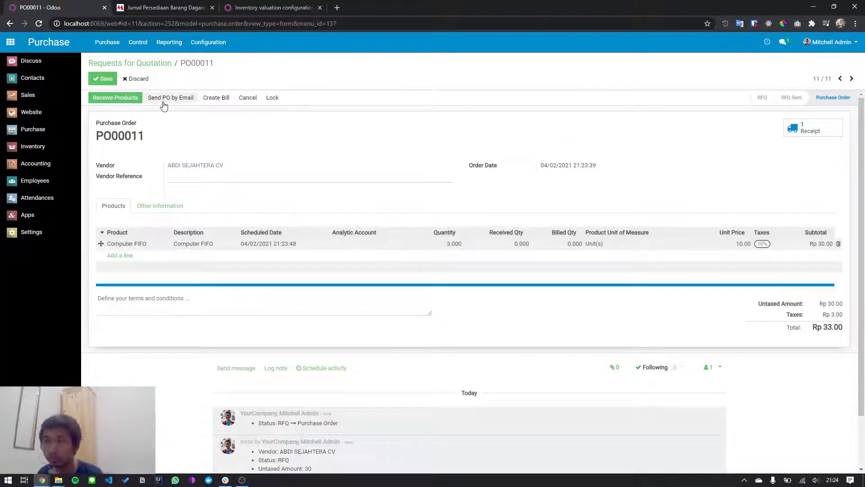
click(116, 99)
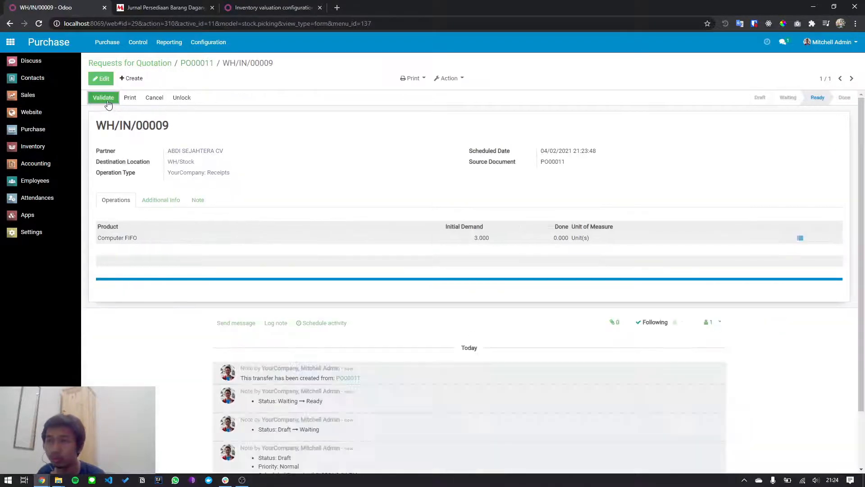
click(107, 99)
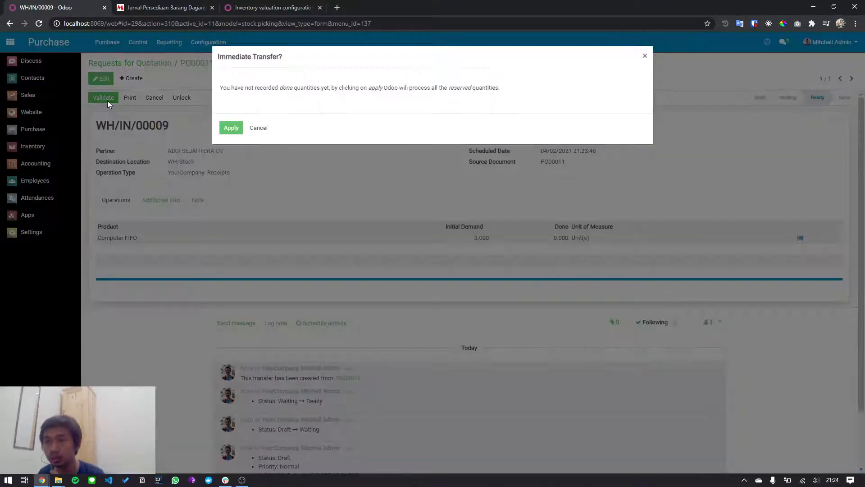
click(231, 130)
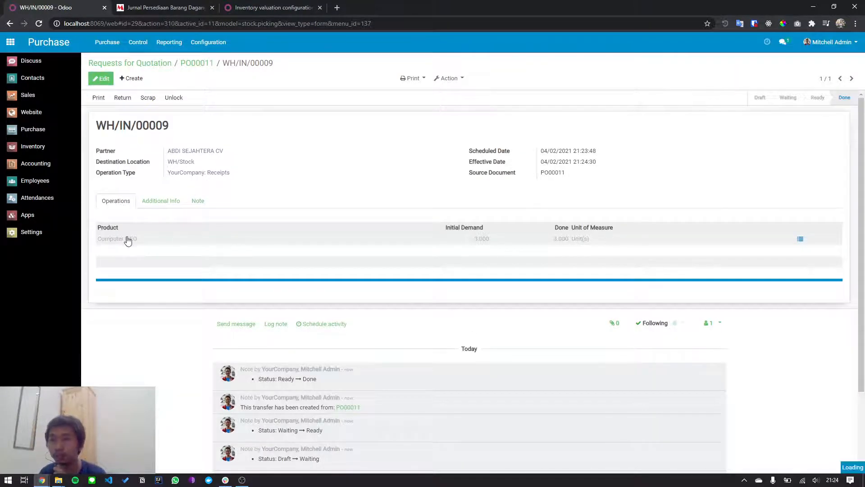
Open the Computer FIFO product from the completed receipt to check its cost, and return to the requests for quotation list
click(128, 240)
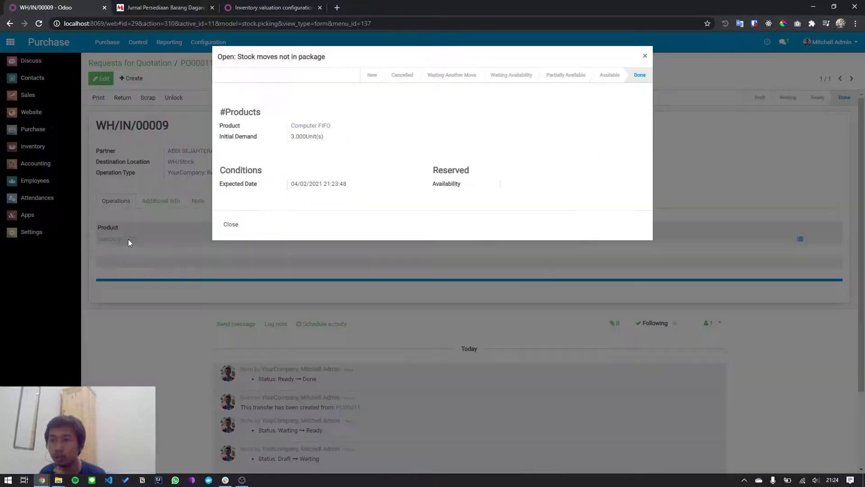
click(304, 129)
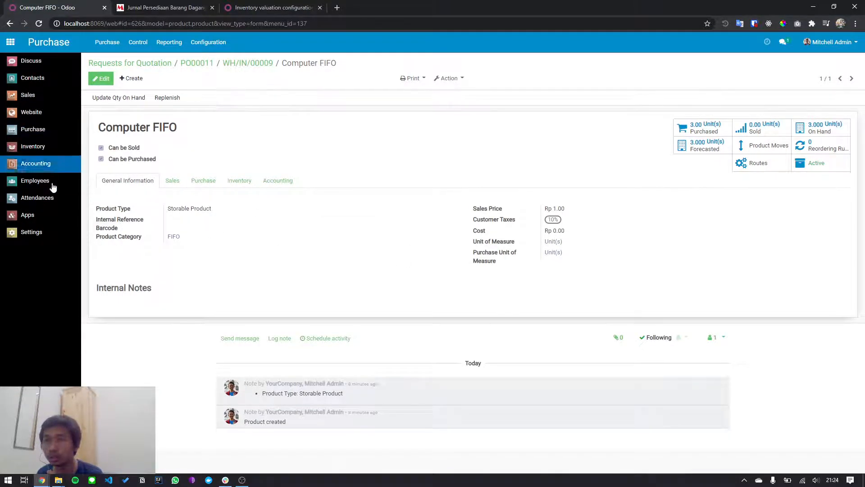
key(alt+Left)
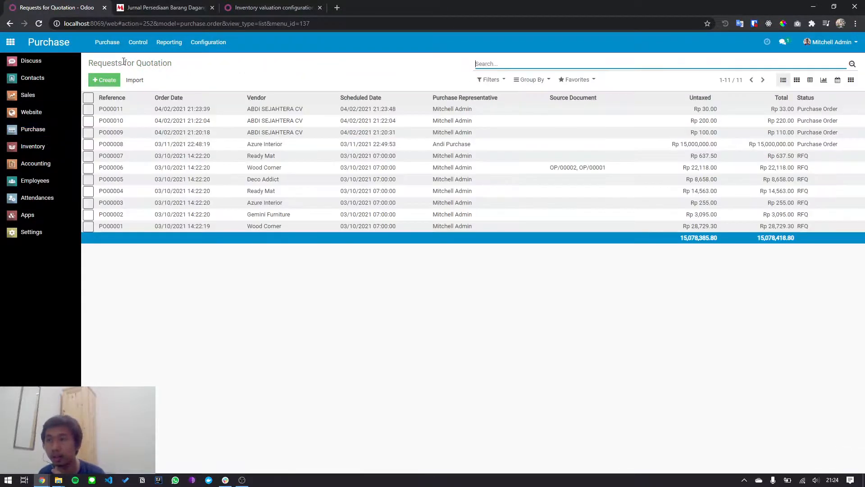
Duplicate the received Computer FIFO purchase order PO00011
click(254, 111)
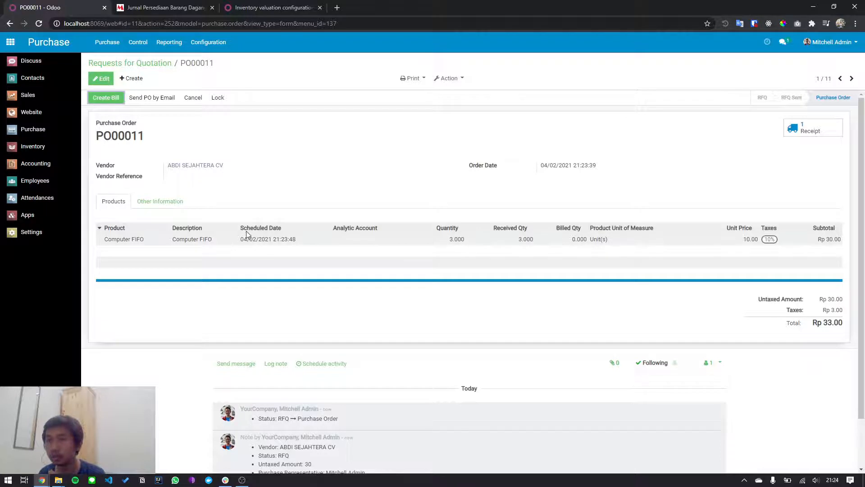
click(449, 78)
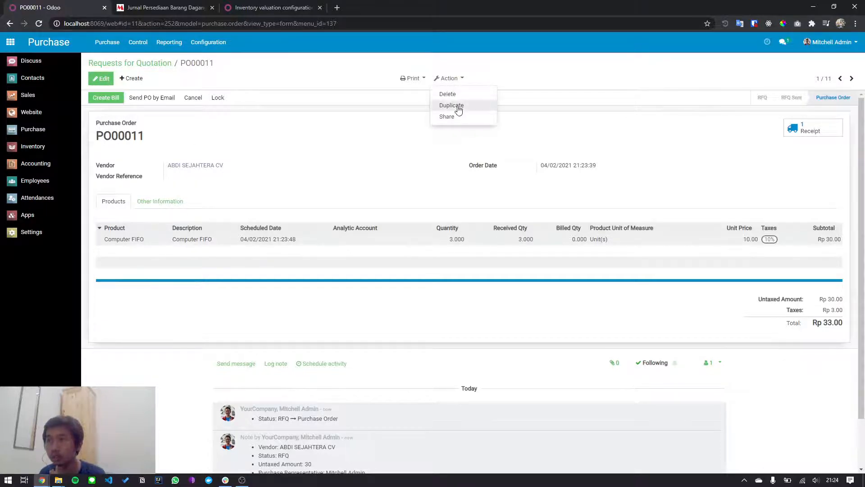
click(452, 105)
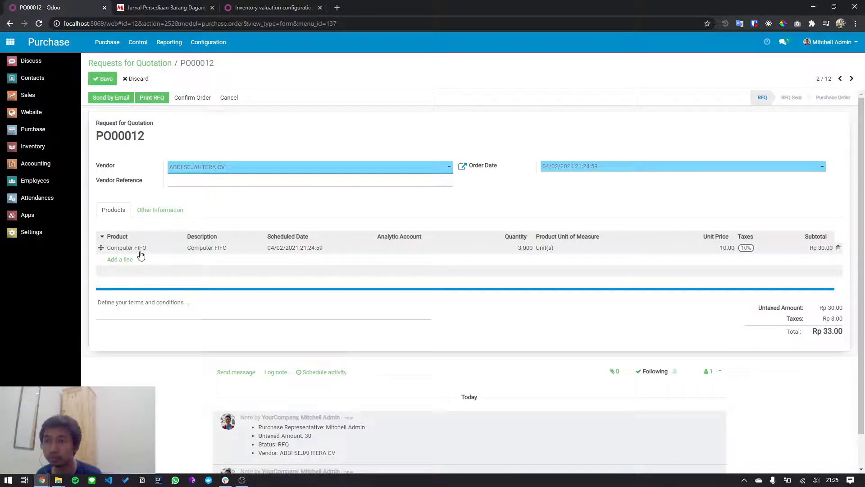
Set the duplicated order's Computer FIFO line to a quantity of 6 at a unit price of 20.00 and save it
click(518, 248)
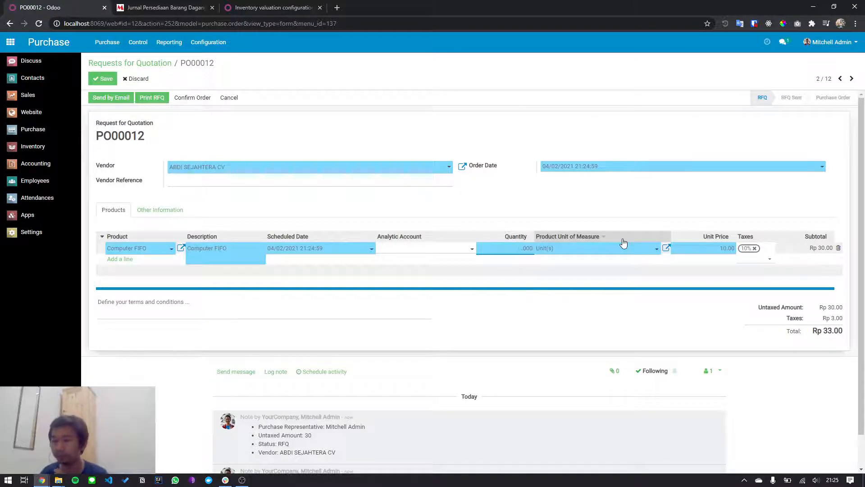
text(6)
click(719, 248)
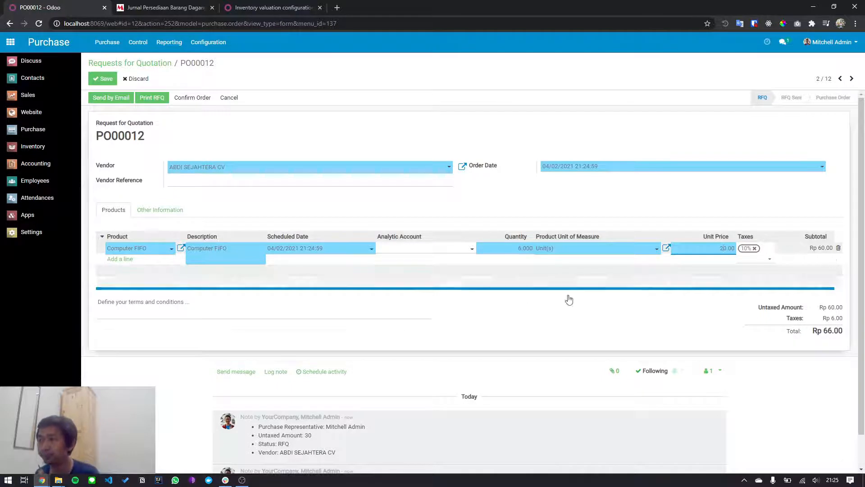
click(441, 325)
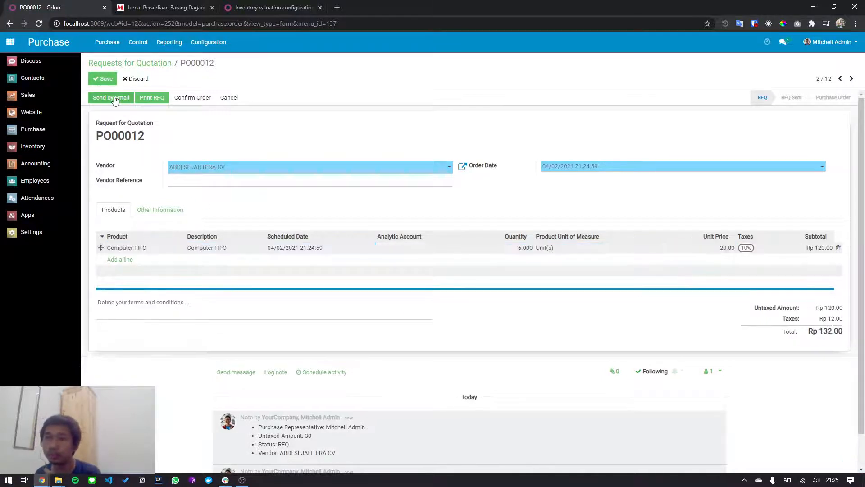
click(106, 84)
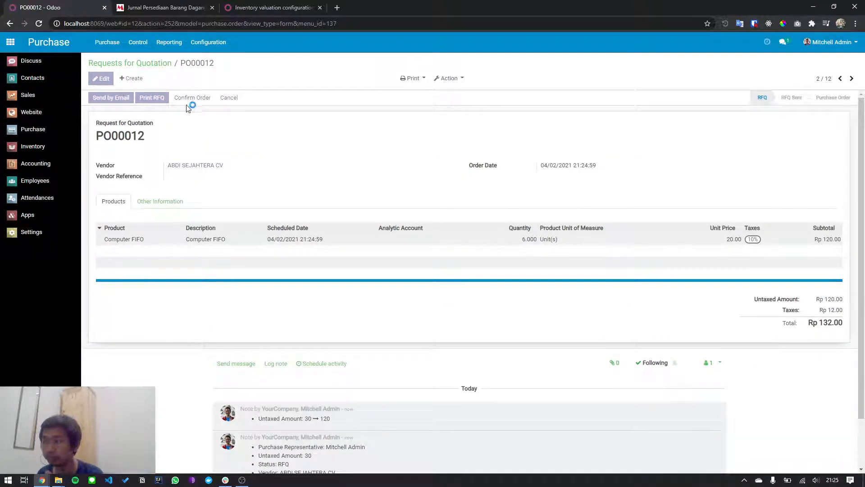
Confirm purchase order PO00012 and receive its 6 Computer FIFO units as an immediate transfer
click(186, 103)
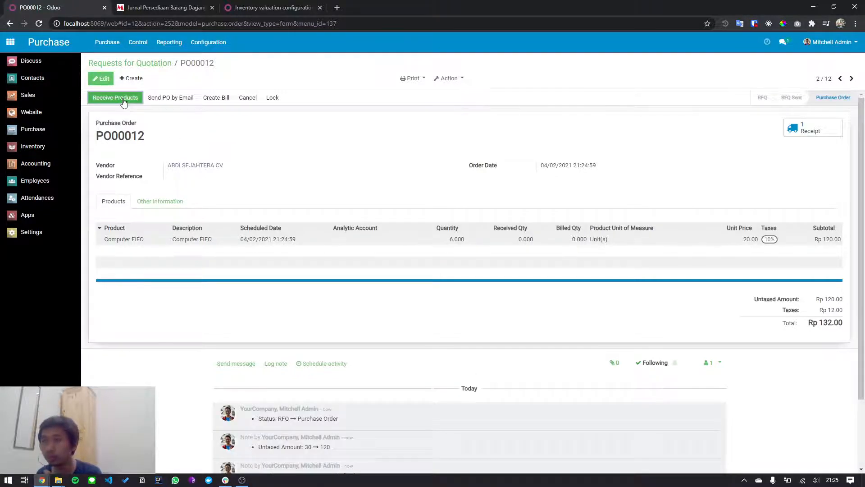
click(123, 99)
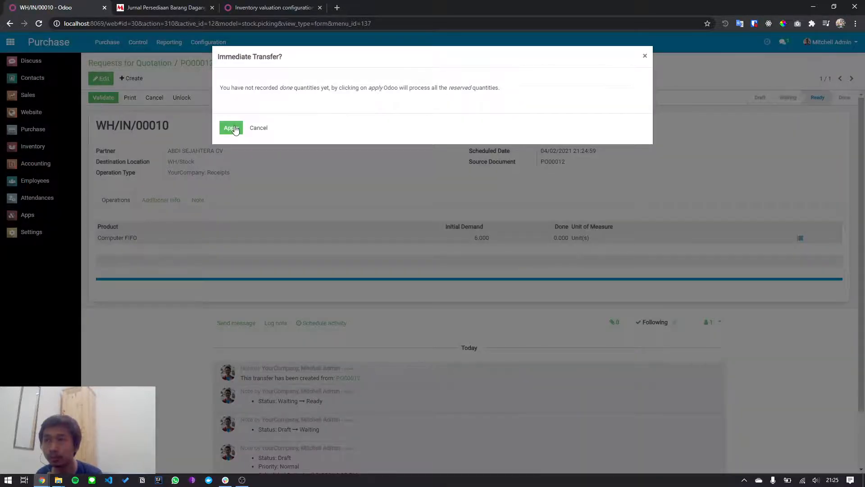
click(235, 129)
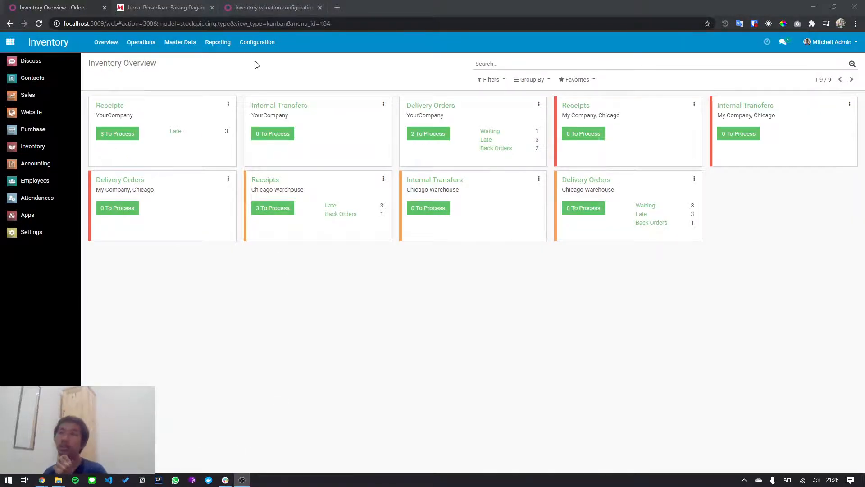
Retrieve the Inventory Valuation report for the current inventory
click(257, 43)
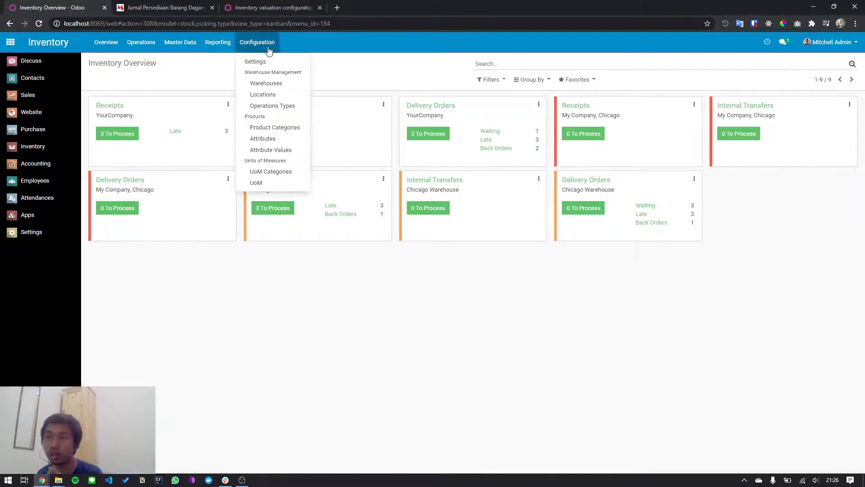
click(222, 51)
click(222, 51)
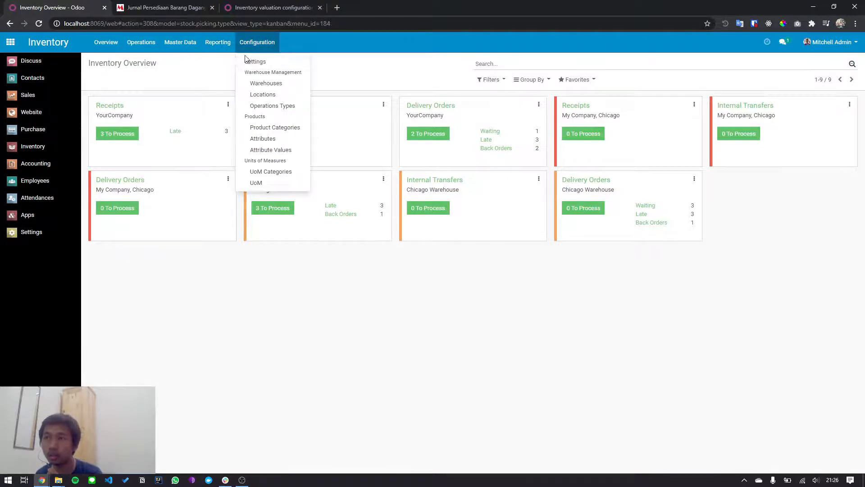
click(223, 73)
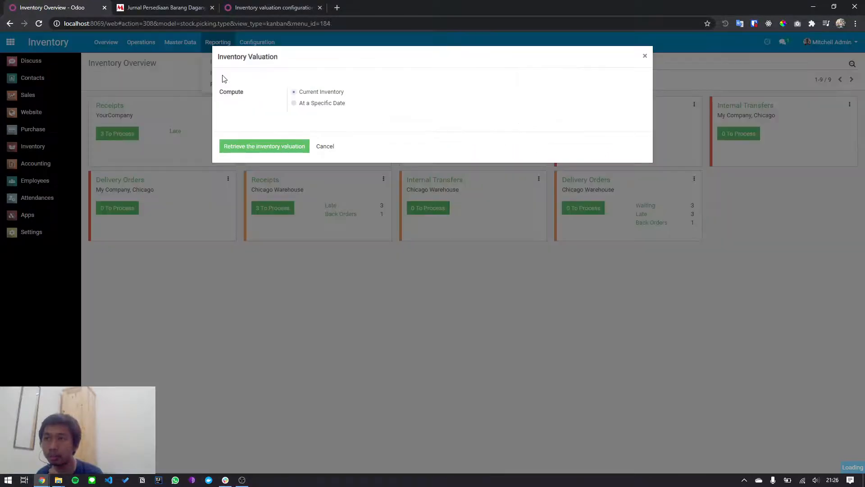
click(257, 154)
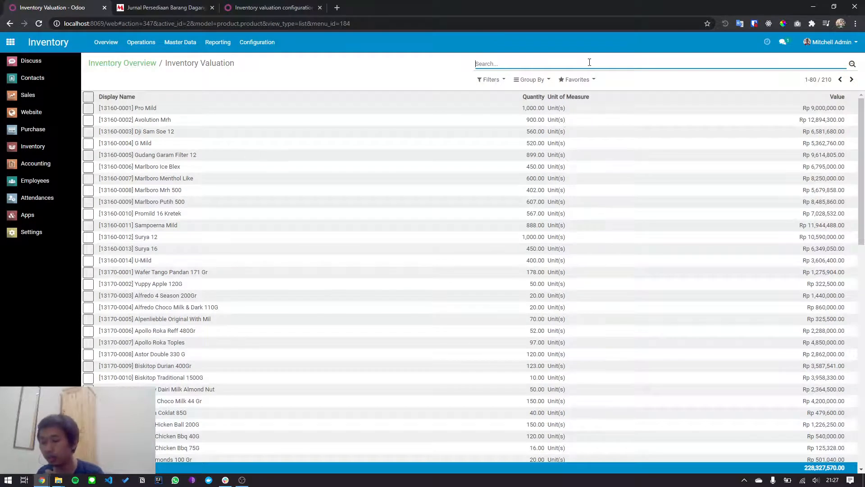
Filter the inventory valuation by product "computer" to compare the AVCO and FIFO values
text(compu)
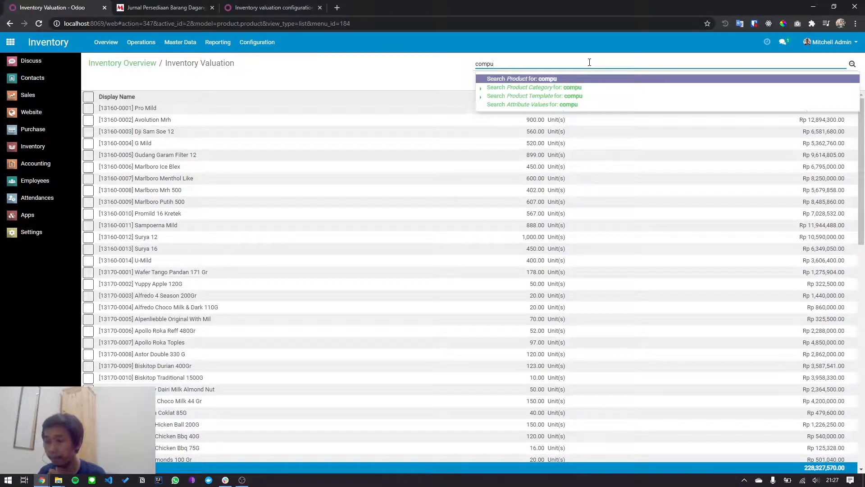
text(ter)
key(Return)
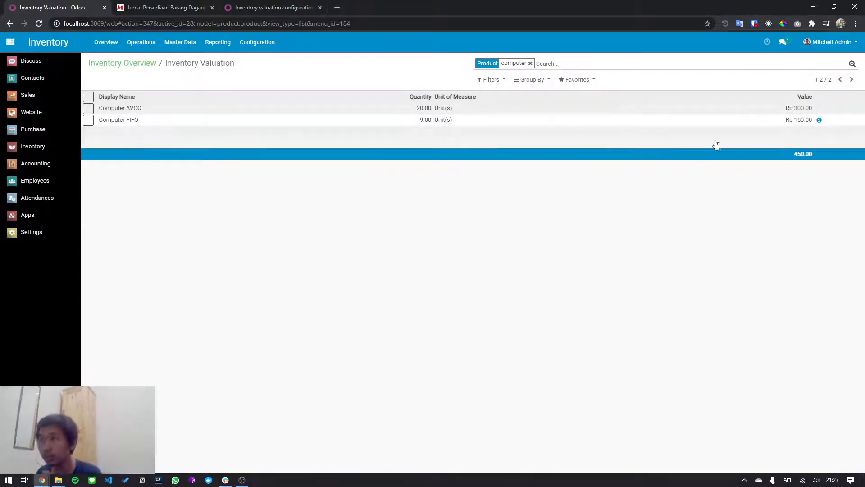
Examine the valuation details of Computer FIFO, including the journal item for receipt WH/IN/00009, and return to the valuation lines
click(828, 123)
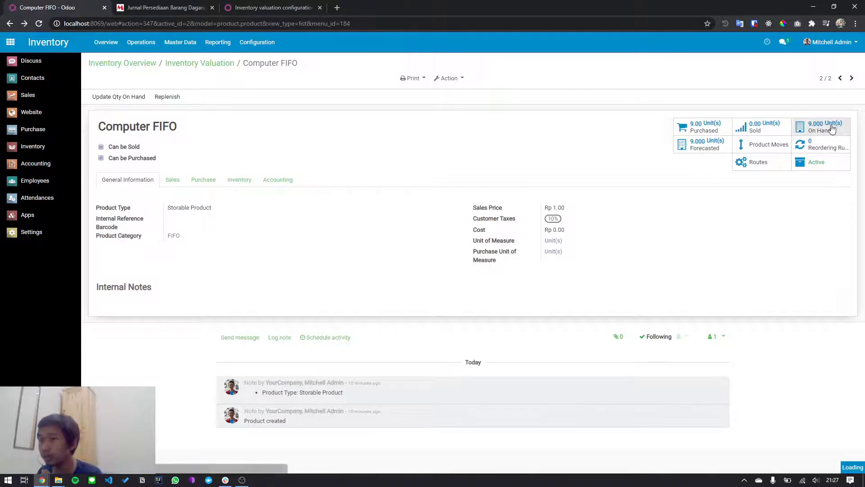
key(alt+Left)
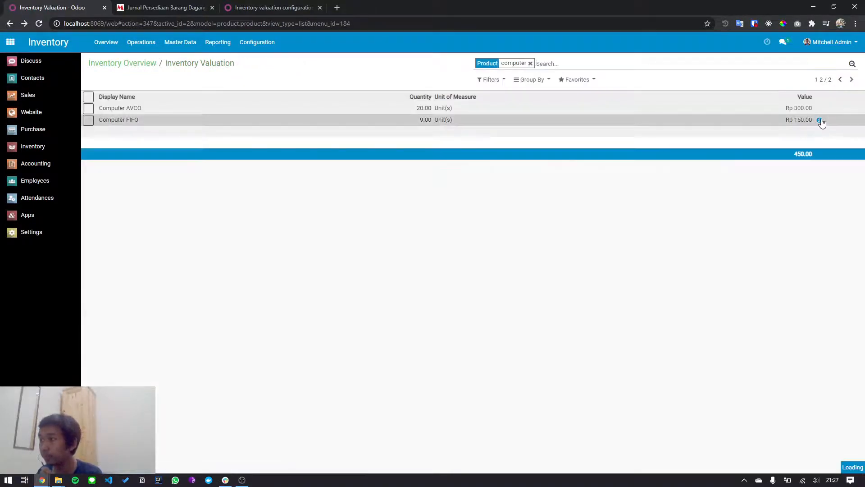
click(820, 121)
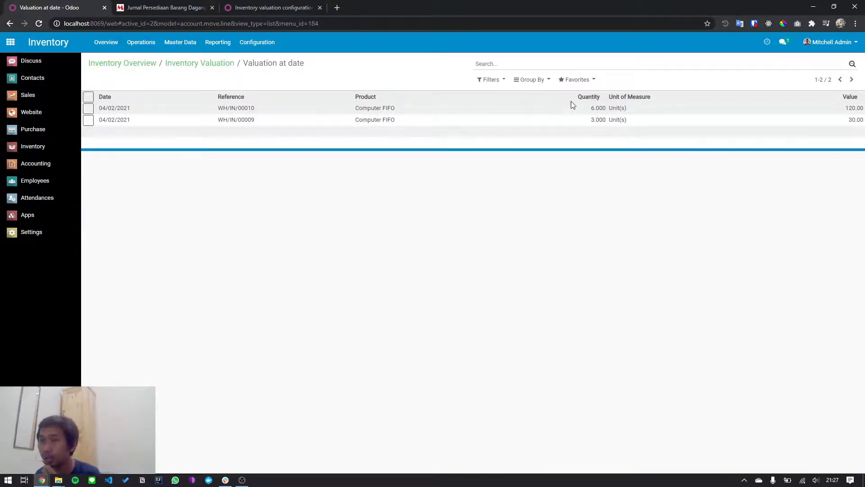
click(606, 117)
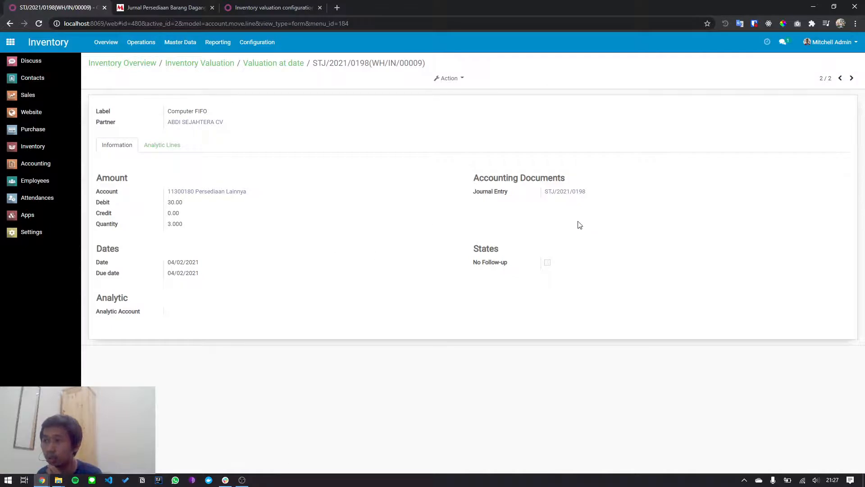
key(alt+Left)
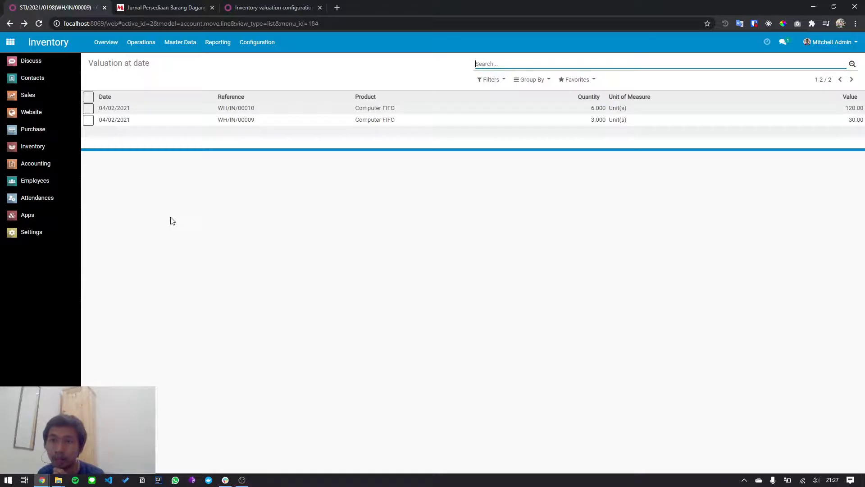
Create a new sales quotation for customer CAHAYA BAKERY
click(29, 92)
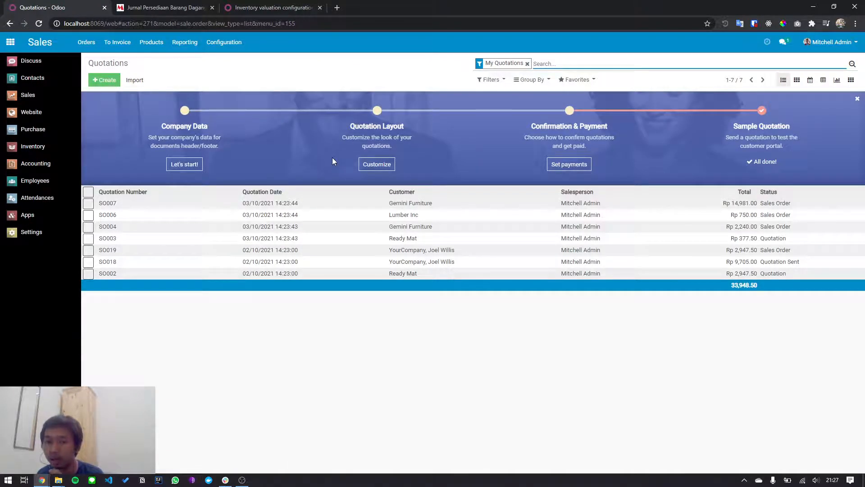
click(98, 84)
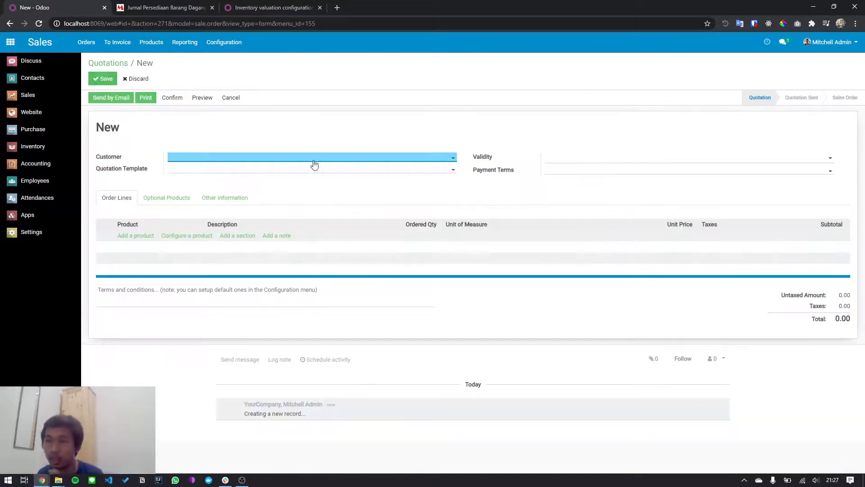
click(295, 158)
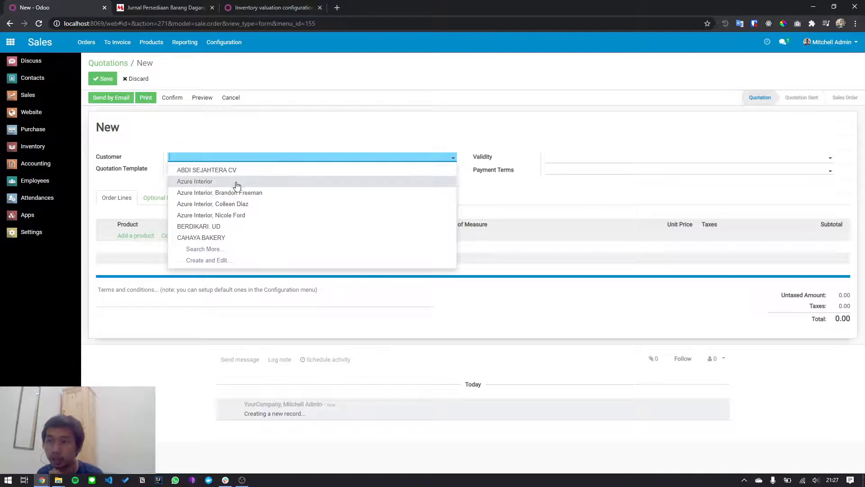
click(211, 237)
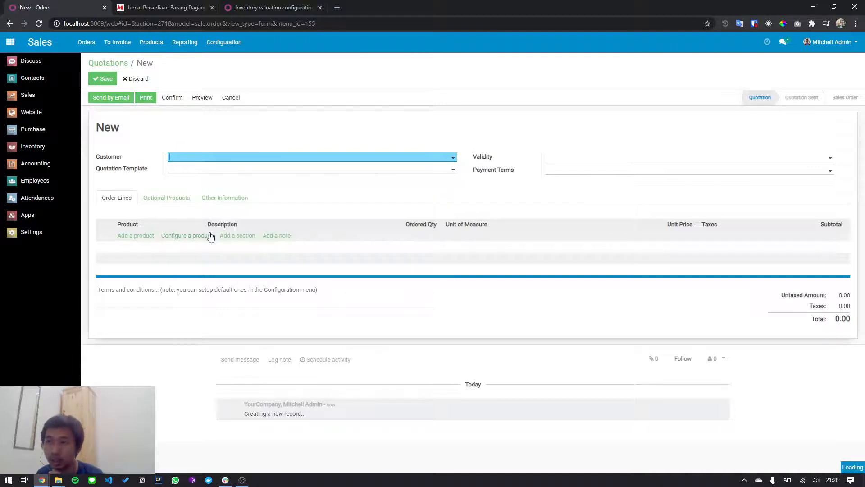
Add a Computer FIFO product line to the sales quotation
click(131, 237)
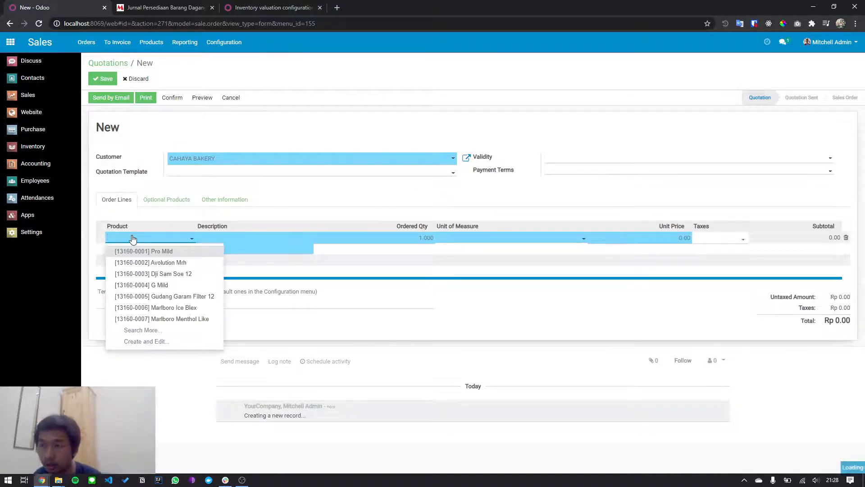
text(fifop)
key(BackSpace)
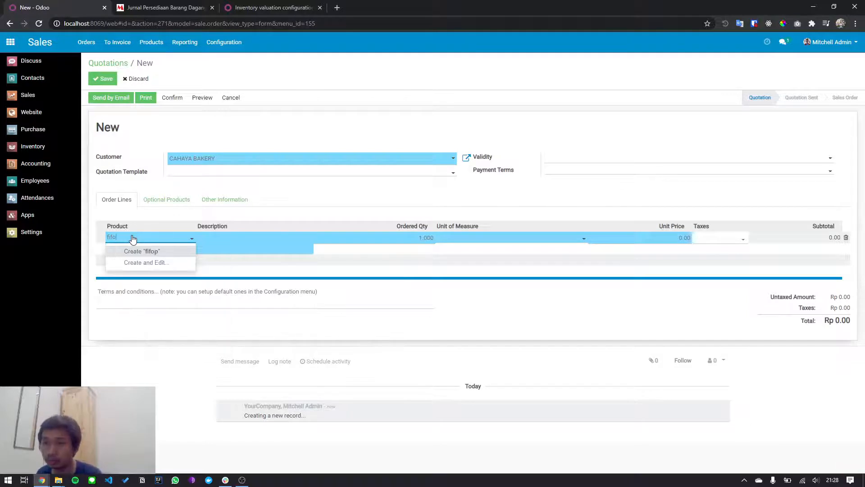
click(138, 254)
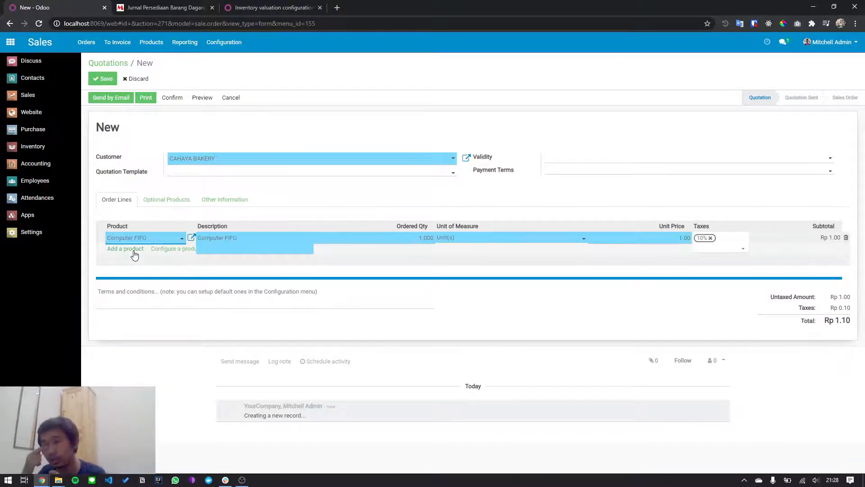
Set the Computer FIFO line to 4 units at a unit price of 30.00 and confirm the quotation
click(414, 240)
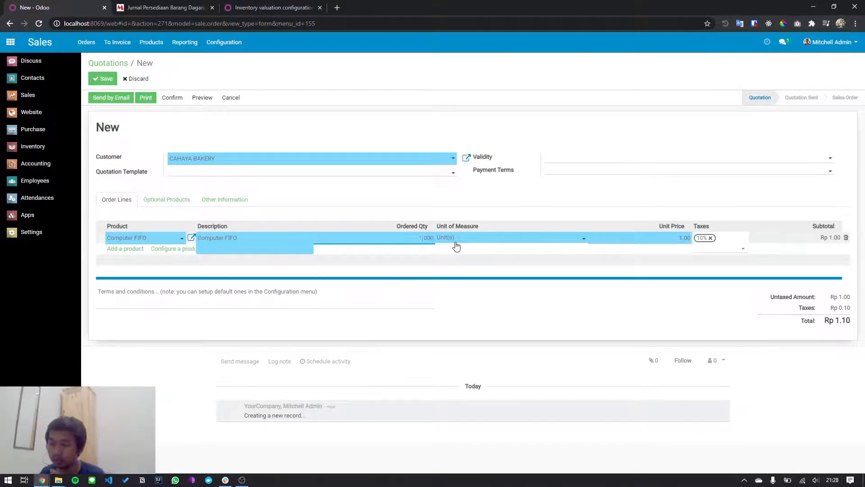
key(BackSpace)
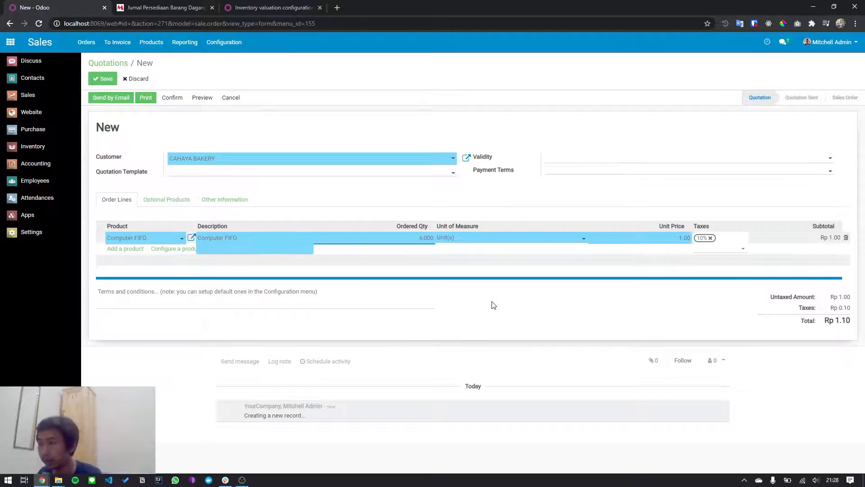
click(690, 247)
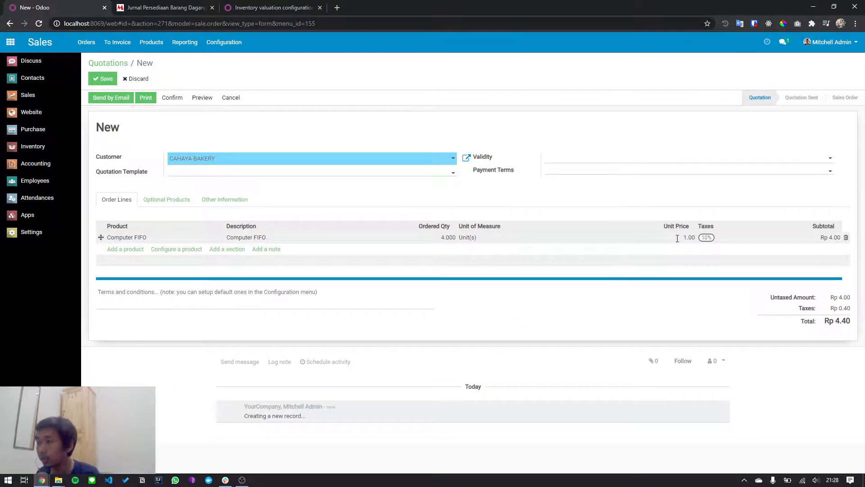
click(677, 238)
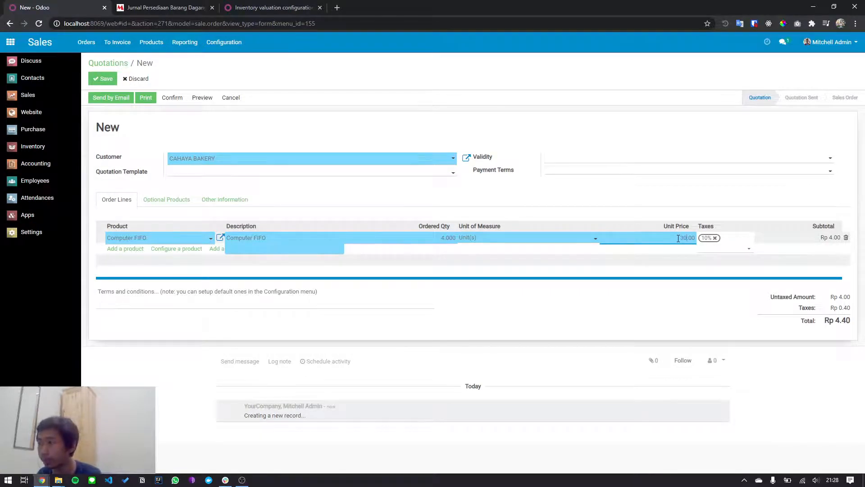
click(495, 311)
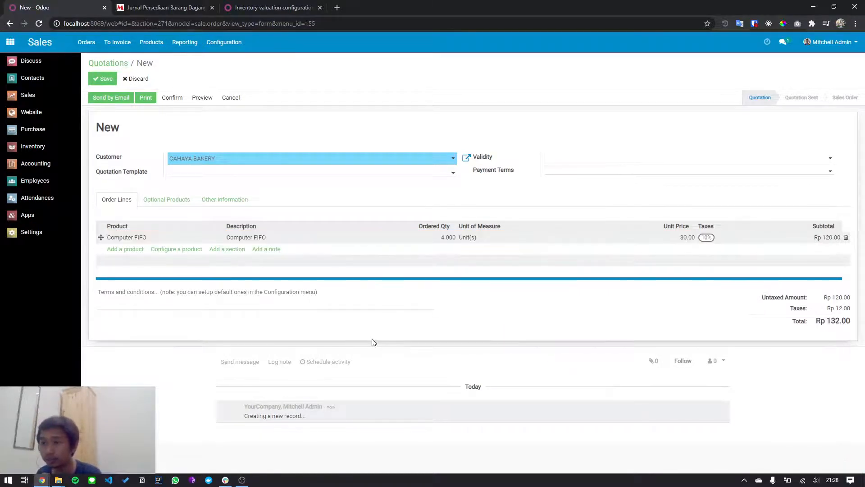
click(163, 100)
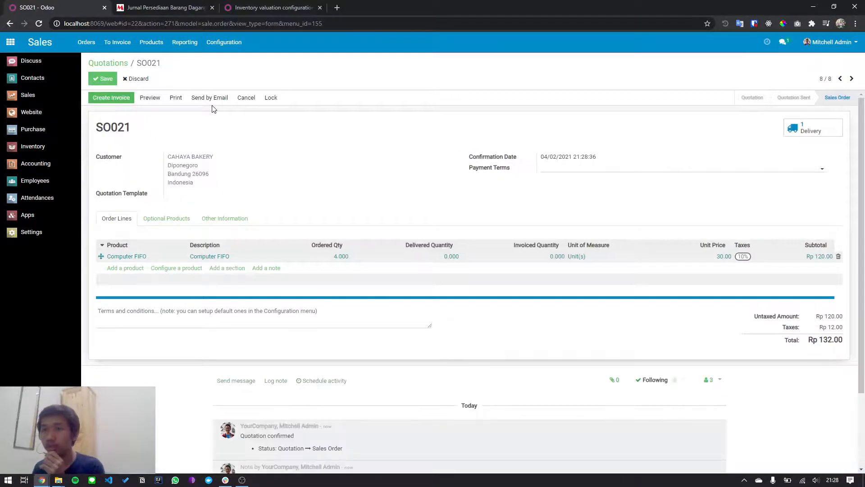
Try to create an invoice for the invoiceable lines of the confirmed sales order
click(119, 102)
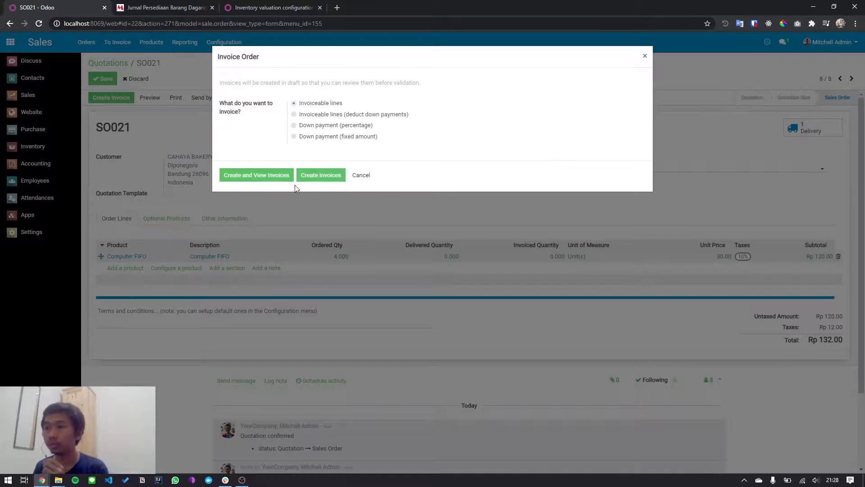
click(339, 174)
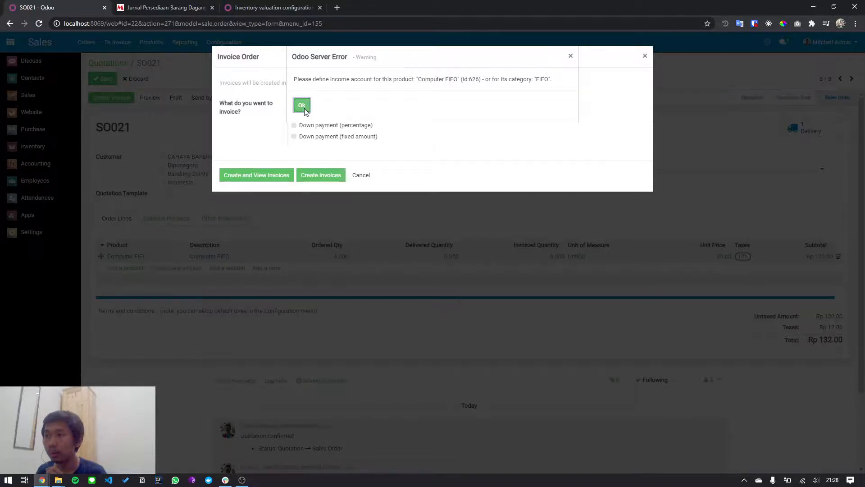
click(302, 106)
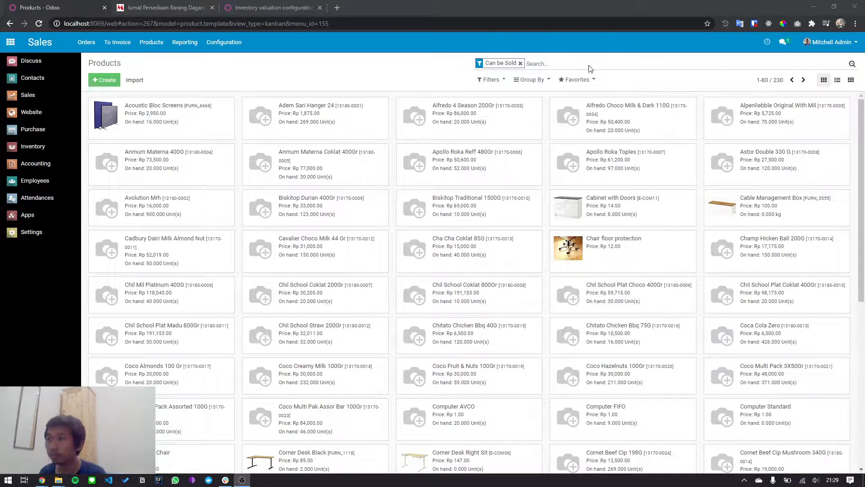
Search the sales products for "computer" and open the Computer FIFO product
click(590, 64)
text(computer)
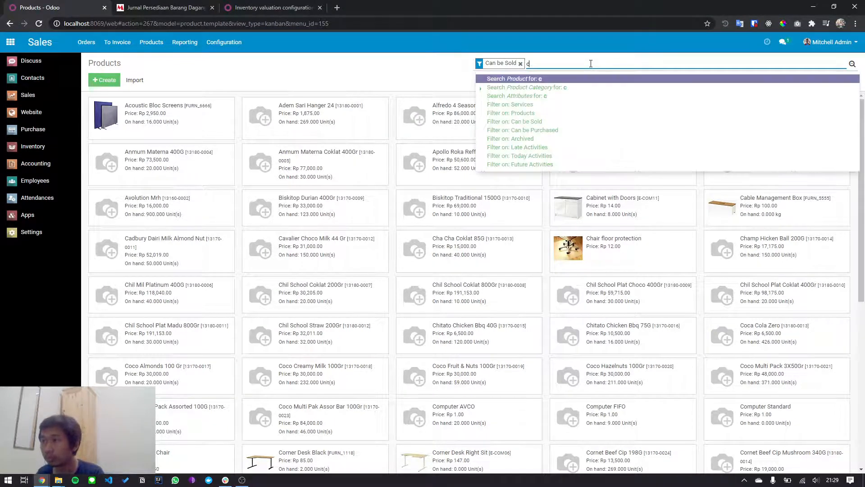
key(Return)
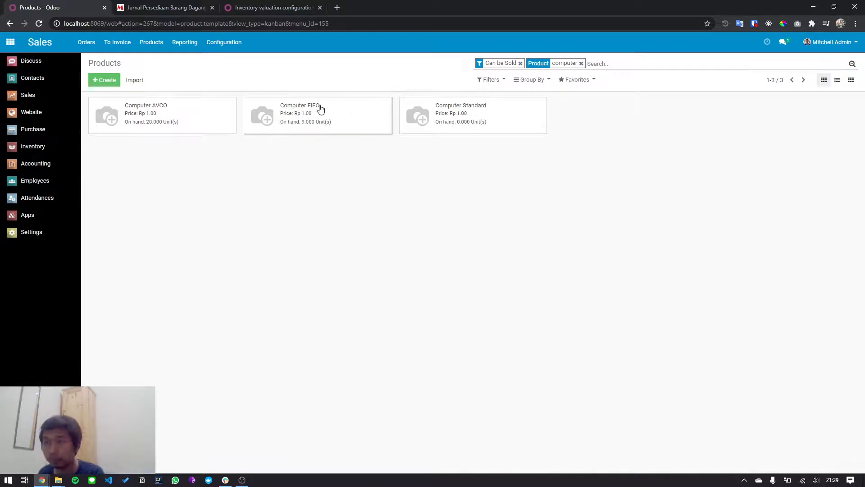
click(322, 111)
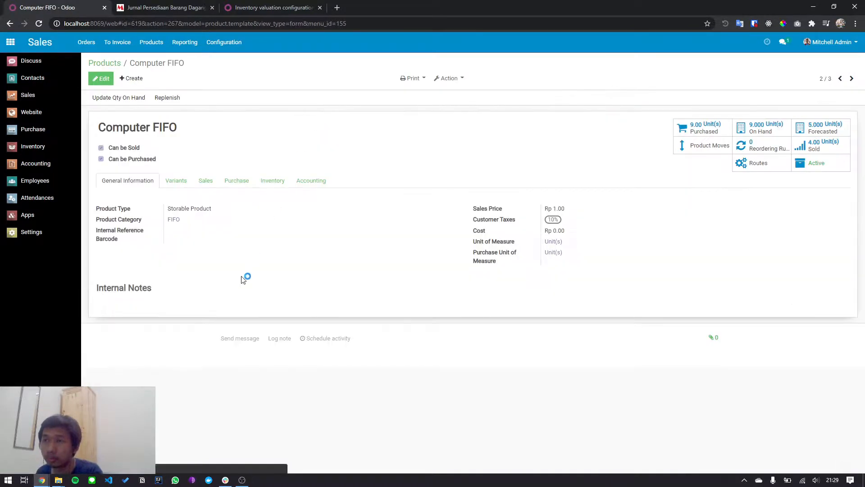
Set the income account of Computer FIFO to 12110040 Piutang lainnya and save the product
click(103, 81)
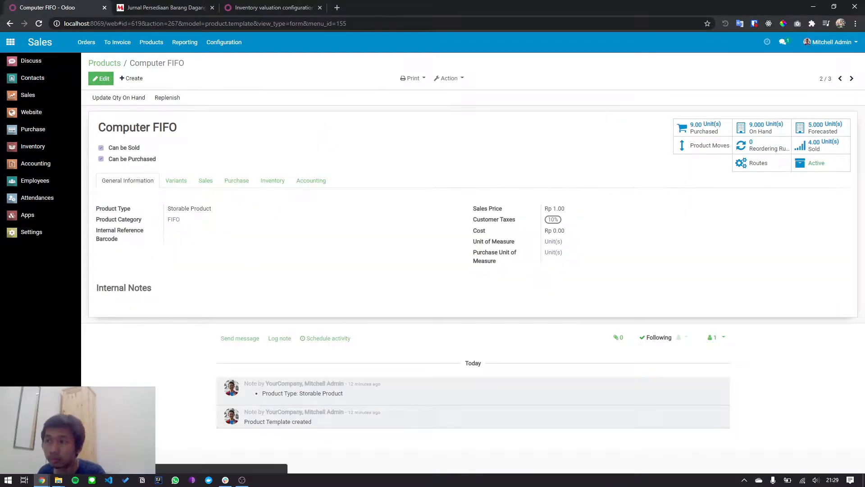
click(311, 176)
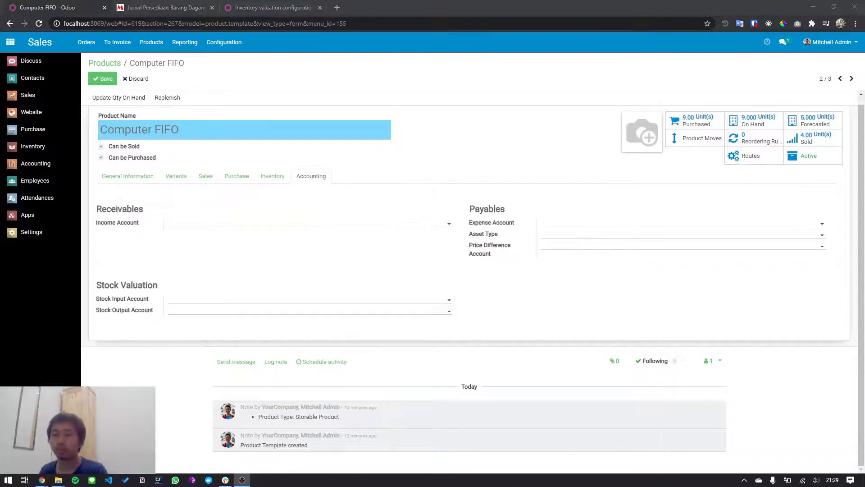
click(217, 225)
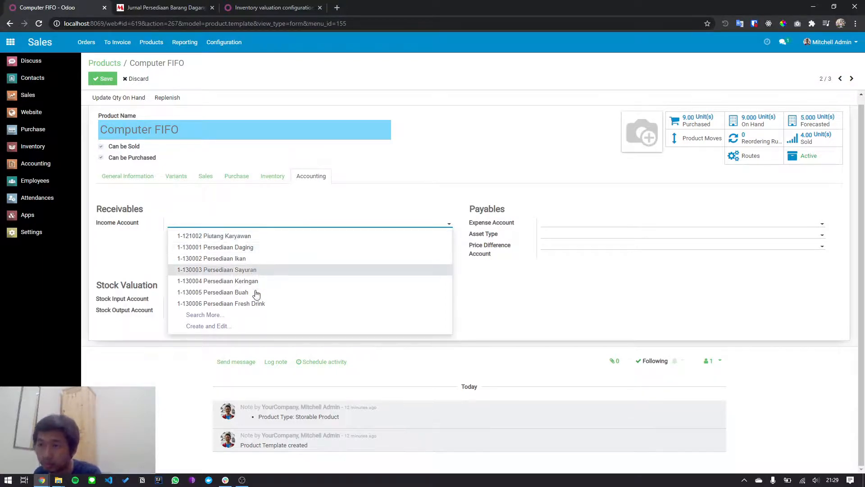
click(226, 317)
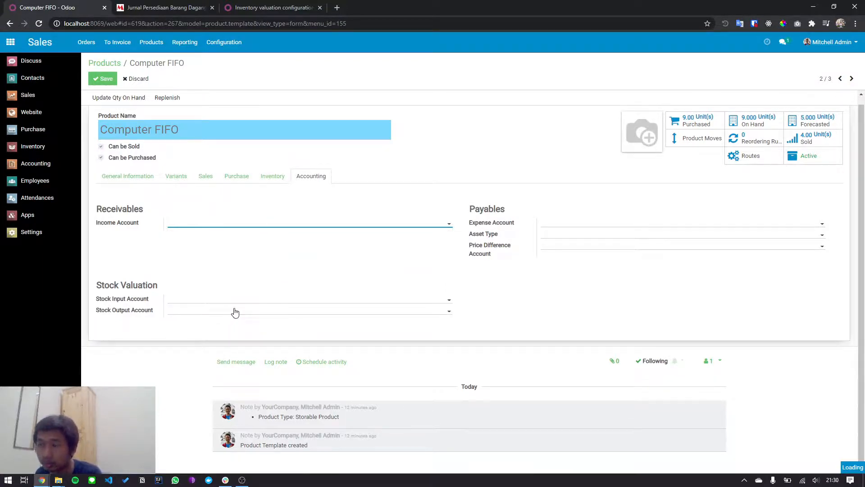
scroll(306, 315, down, 5)
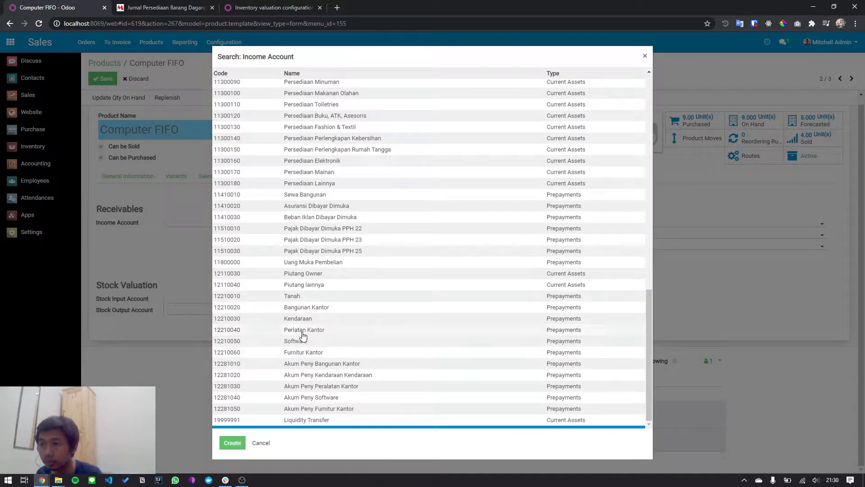
click(309, 289)
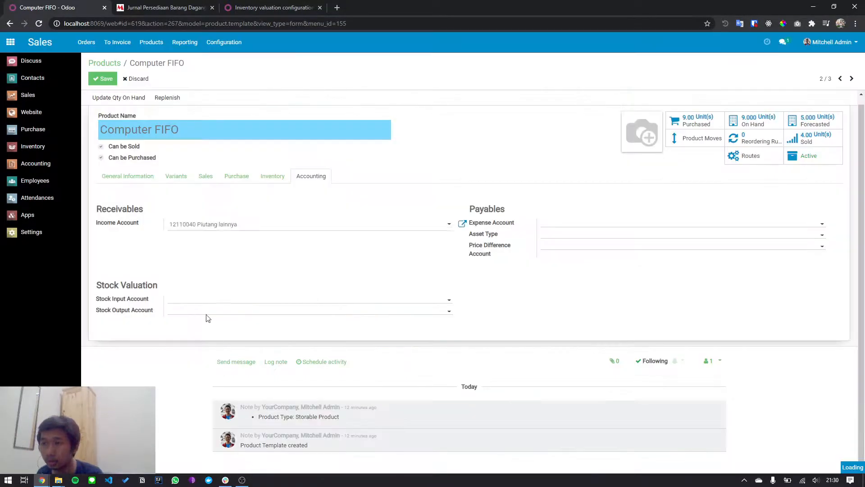
click(107, 81)
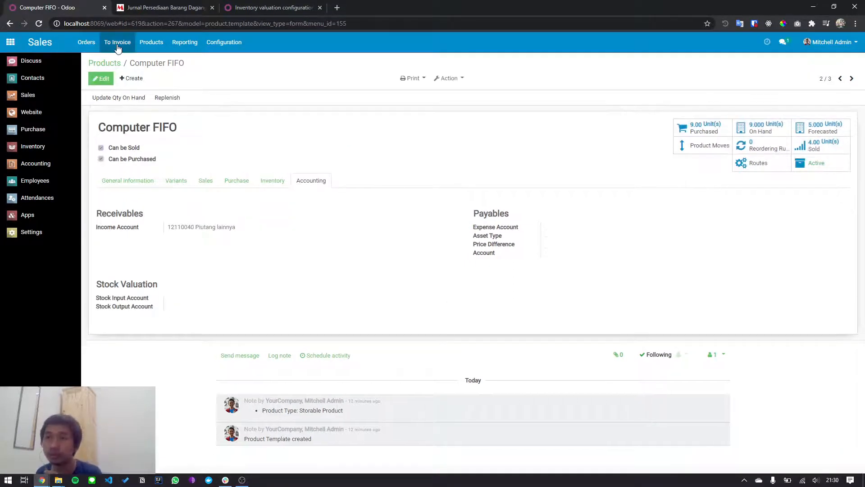
Reopen the CAHAYA BAKERY sales order for Computer FIFO from the sales orders
click(117, 42)
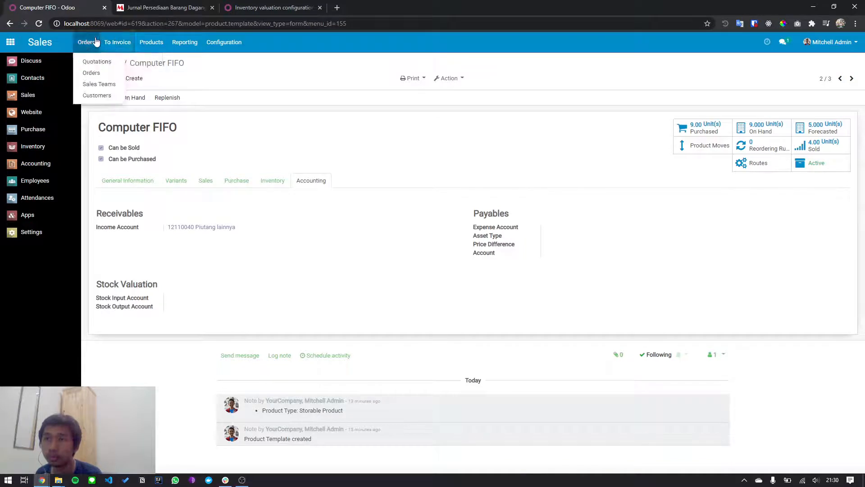
click(344, 267)
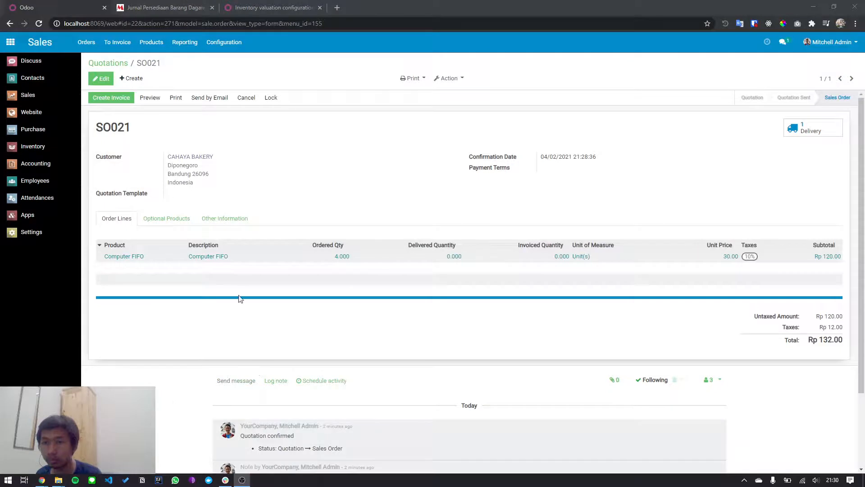
click(239, 296)
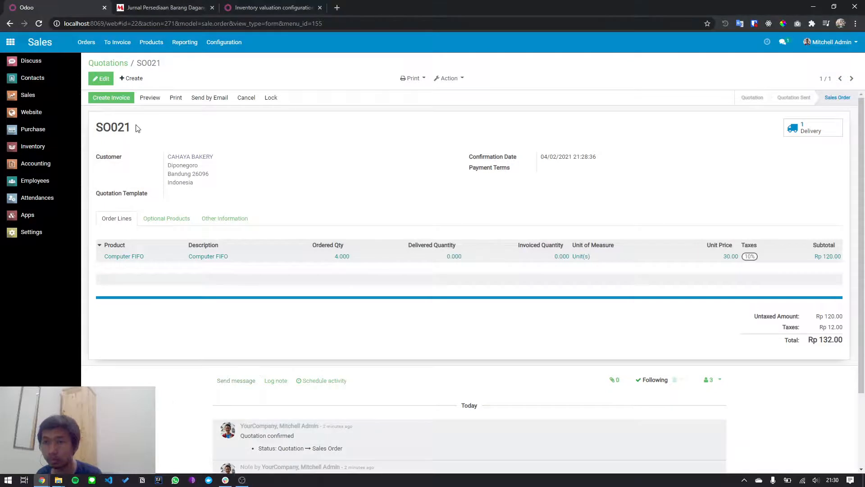
Create an invoice for the sales order's invoiceable lines and validate the draft invoice
click(110, 98)
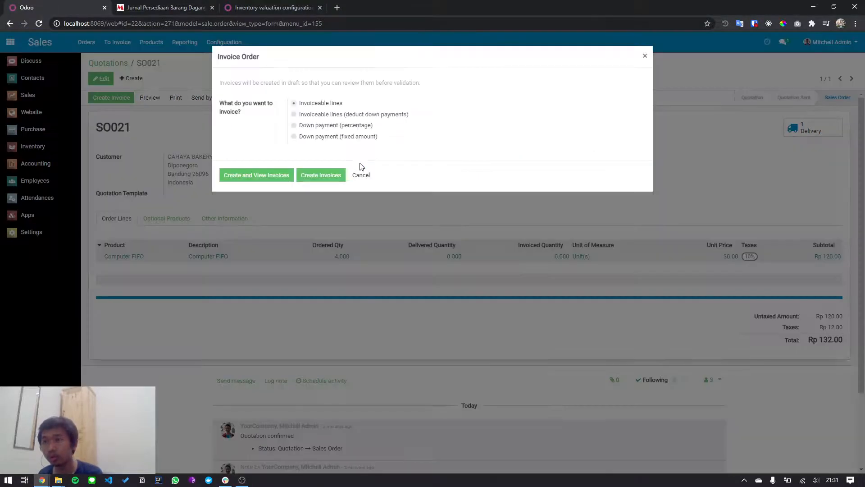
click(328, 177)
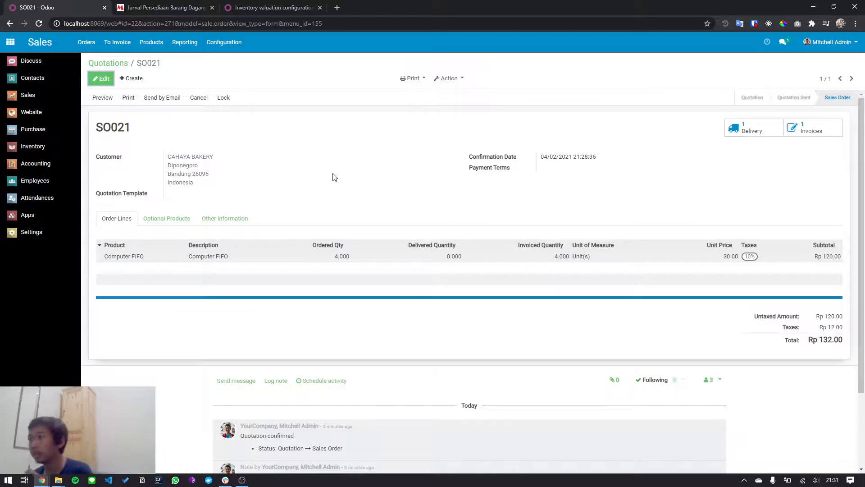
click(796, 135)
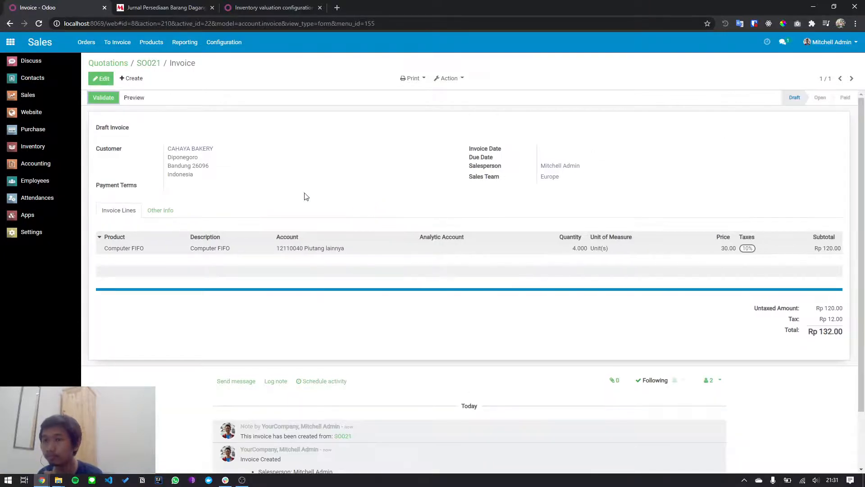
click(93, 99)
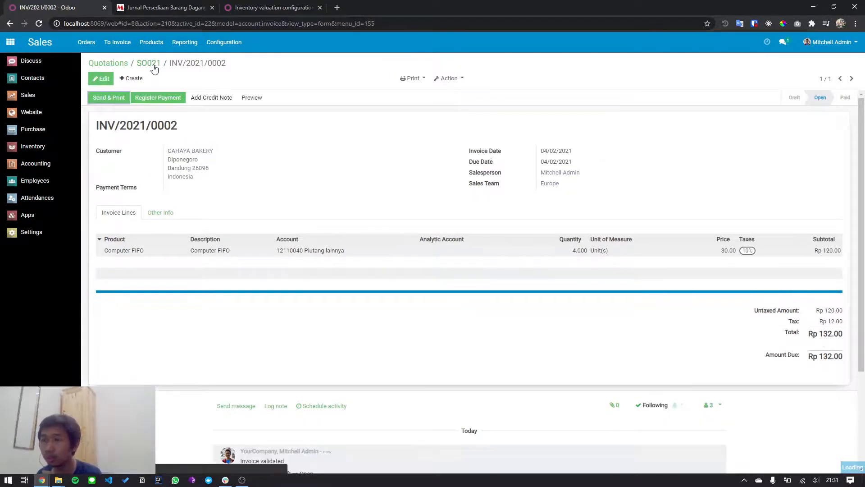
Try to register the payment for the validated CAHAYA BAKERY invoice
click(154, 98)
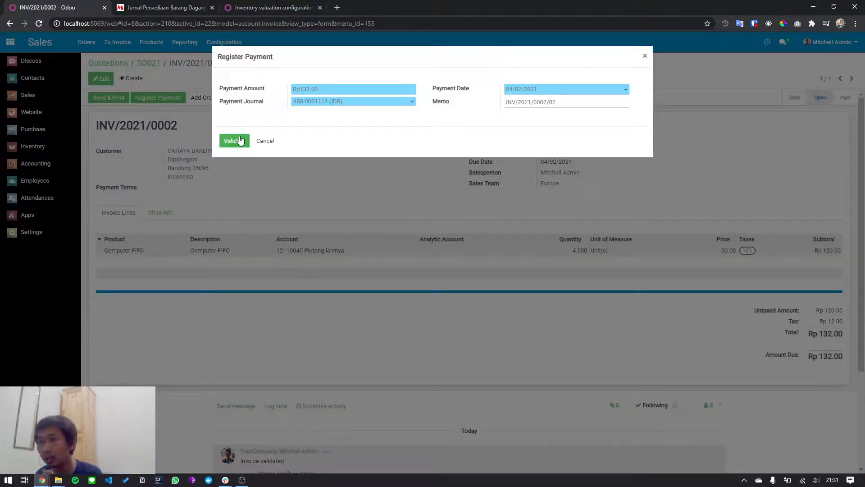
click(234, 141)
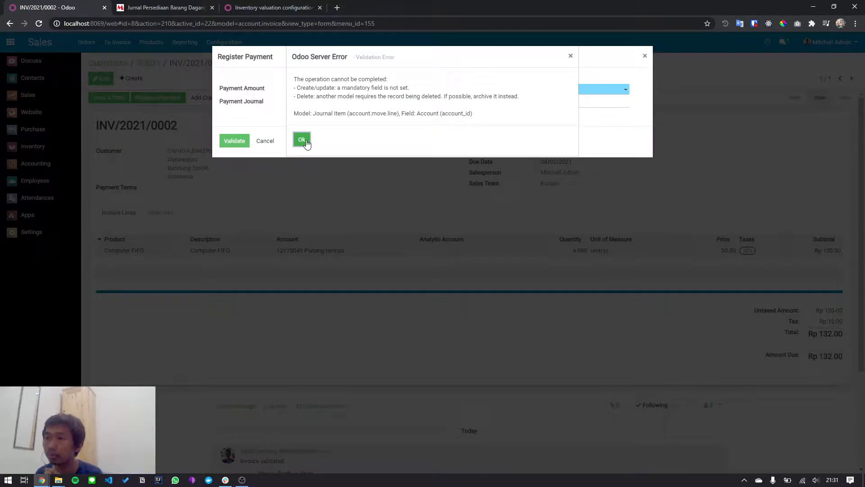
click(302, 139)
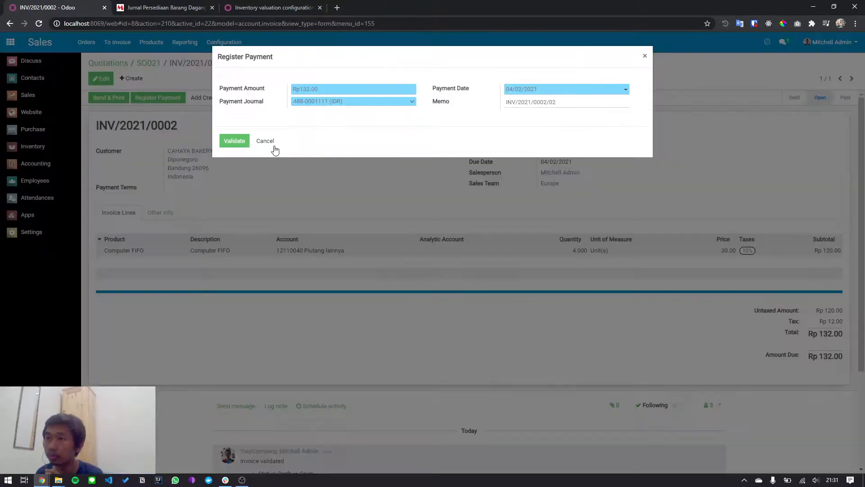
click(264, 146)
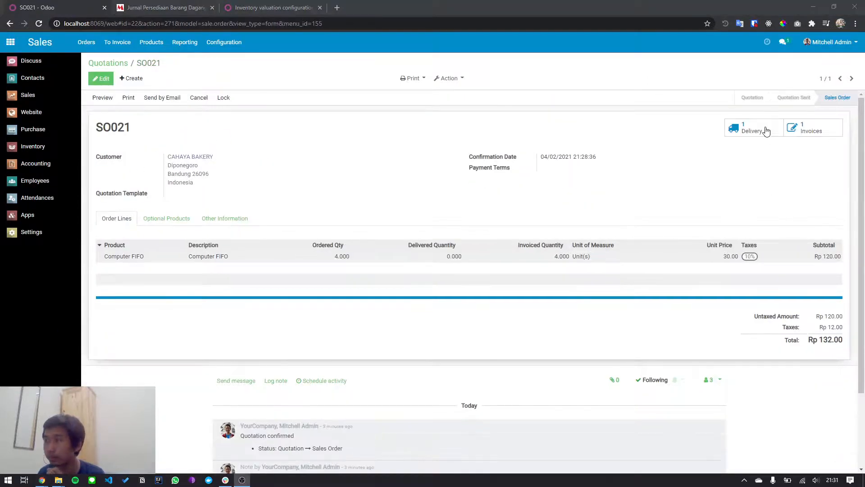
Open the sales order's delivery and validate it as an immediate transfer of all reserved quantities
click(766, 131)
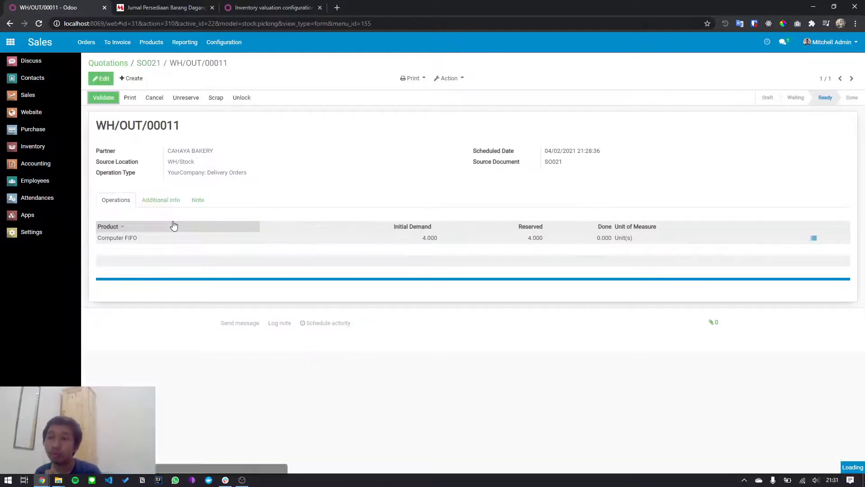
click(95, 97)
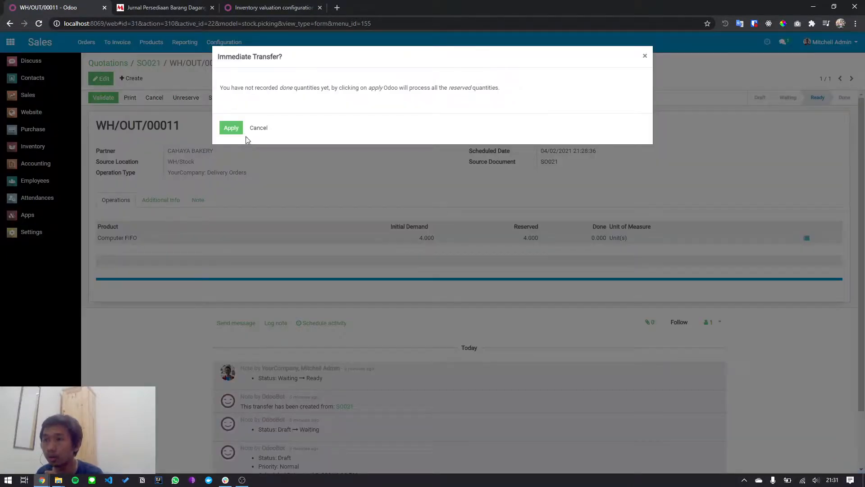
click(242, 132)
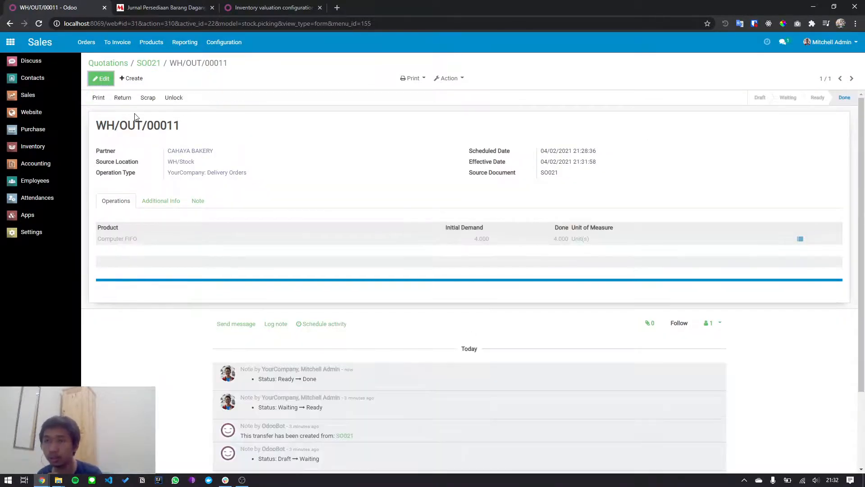
scroll(289, 397, down, 2)
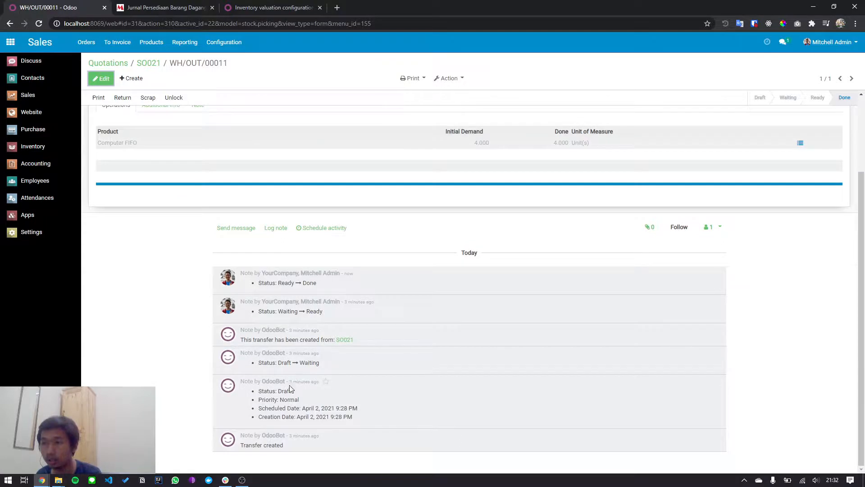
scroll(323, 310, up, 2)
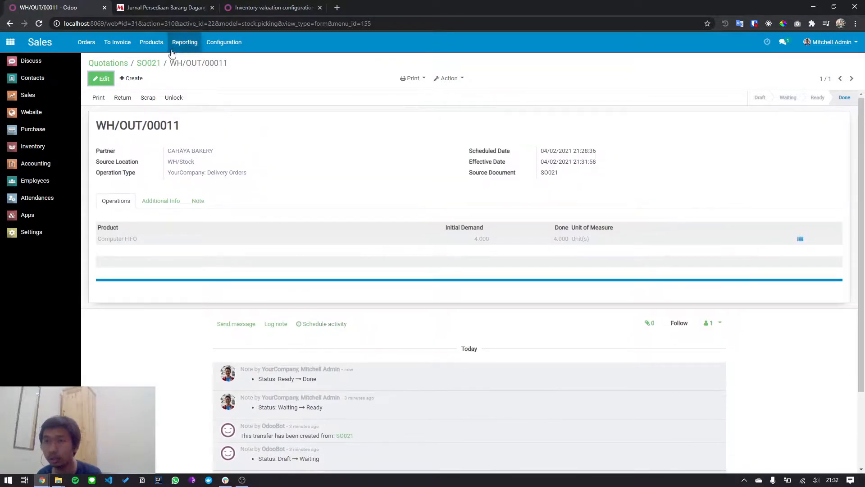
Reopen the sales order's invoice and try again to register its payment
click(145, 65)
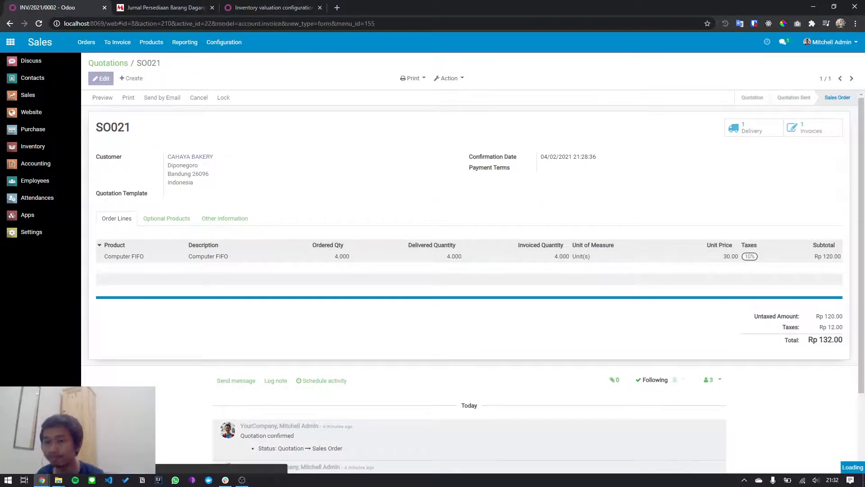
click(151, 100)
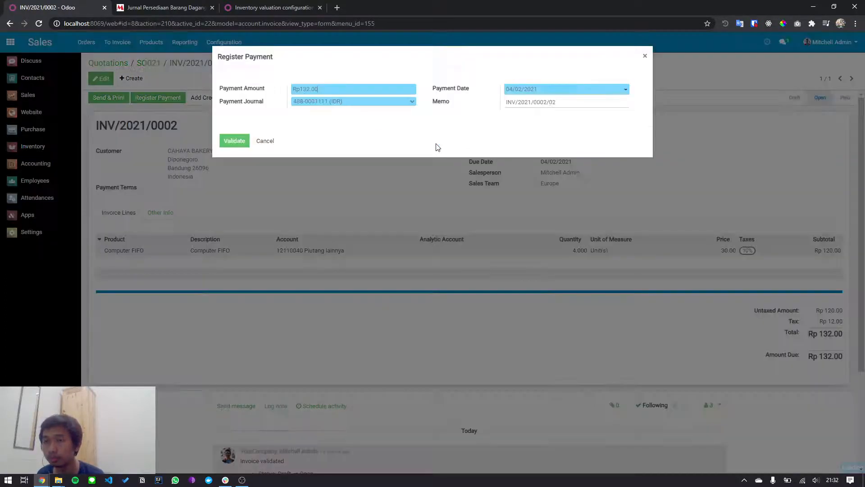
click(235, 147)
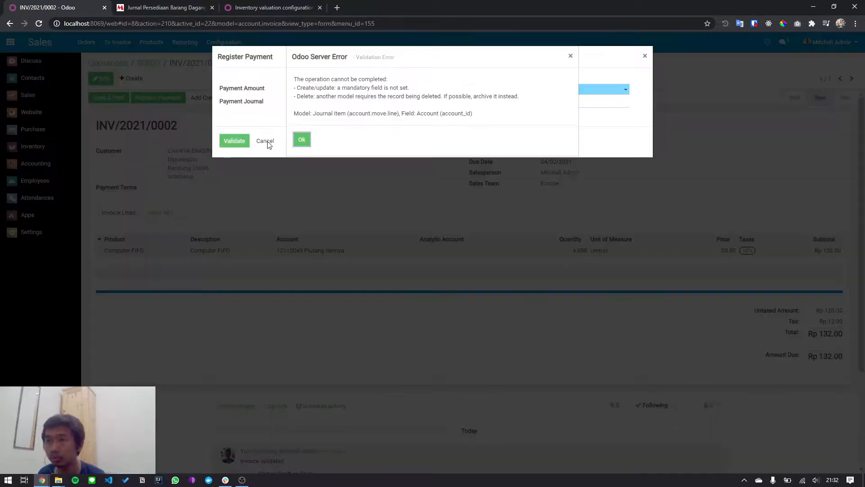
click(295, 139)
click(265, 142)
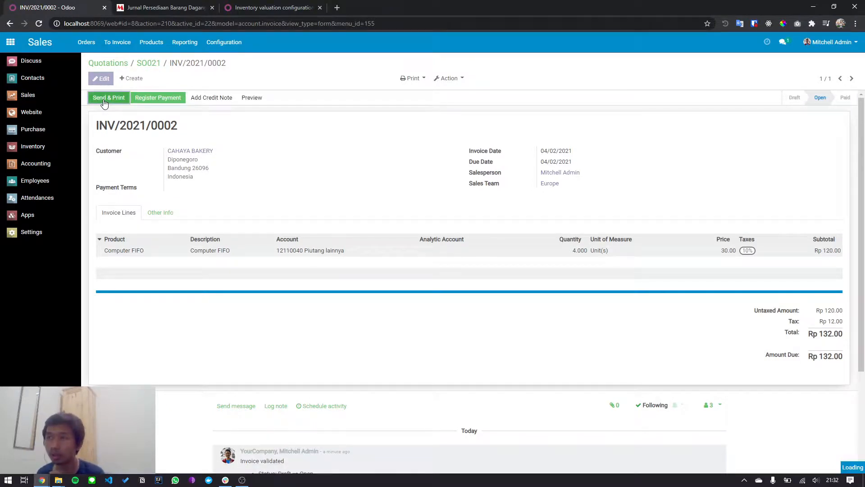
Try to send the open CAHAYA BAKERY invoice by email only
click(101, 99)
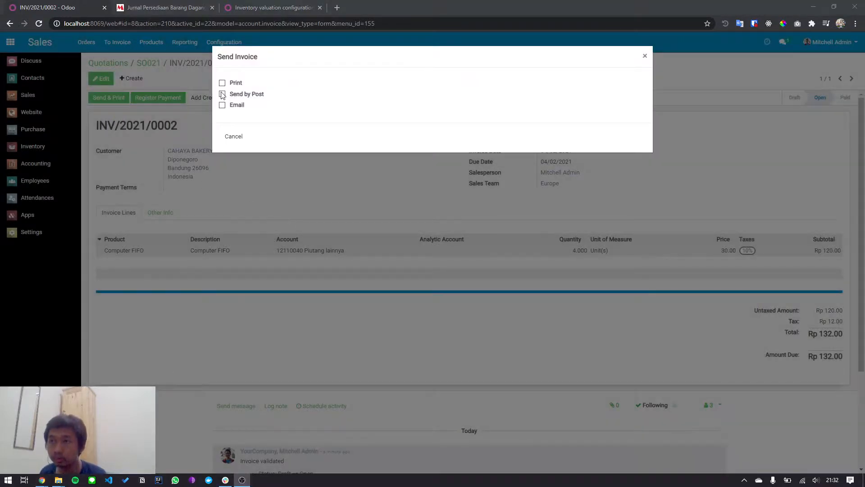
click(223, 106)
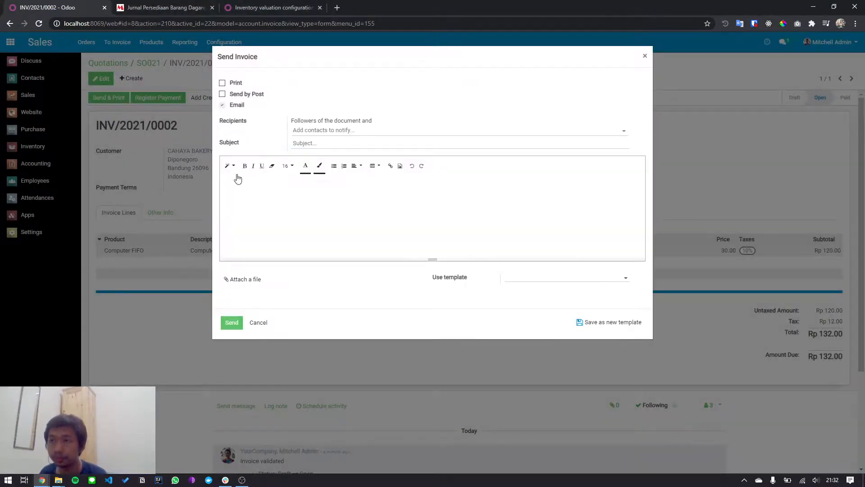
click(231, 322)
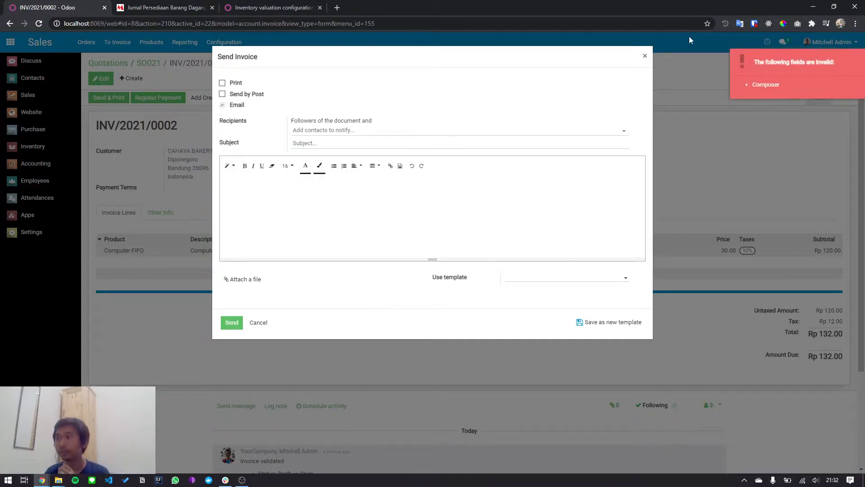
click(647, 58)
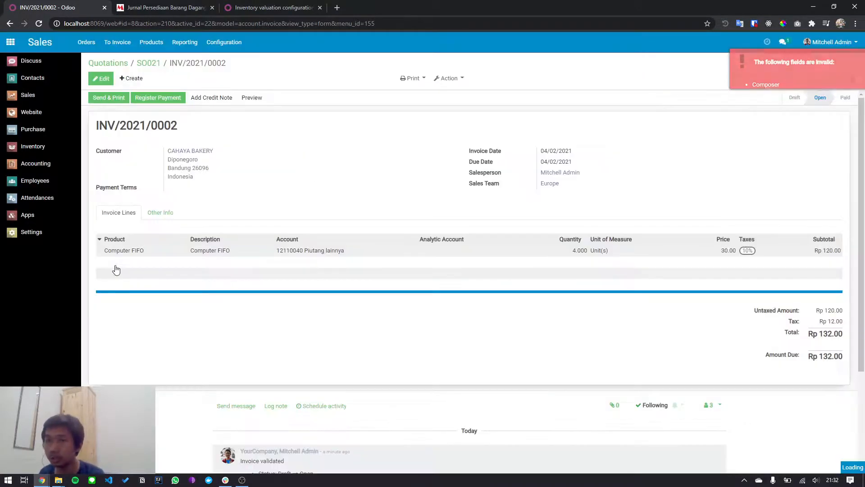
Retrieve the Inventory Valuation report and filter it to products matching "computer"
click(65, 148)
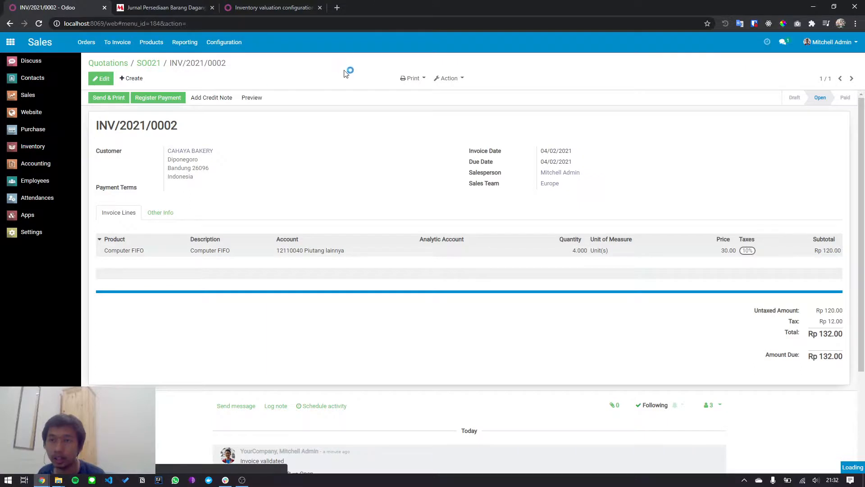
click(56, 148)
click(257, 42)
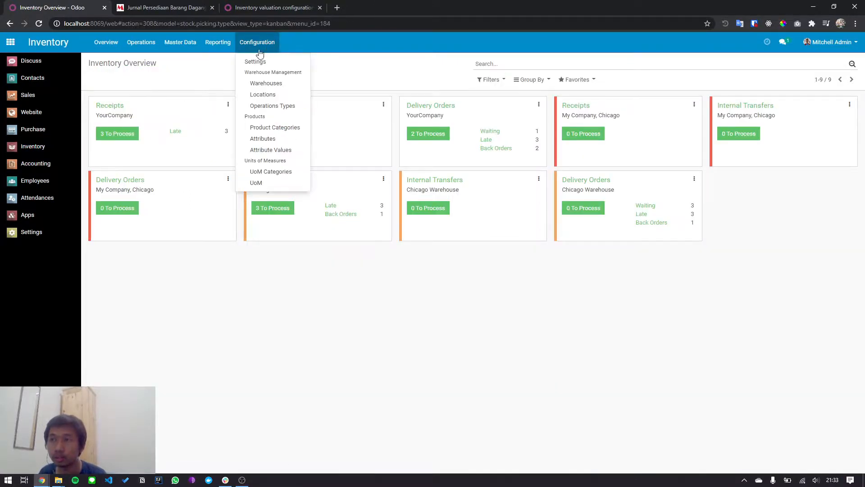
click(217, 42)
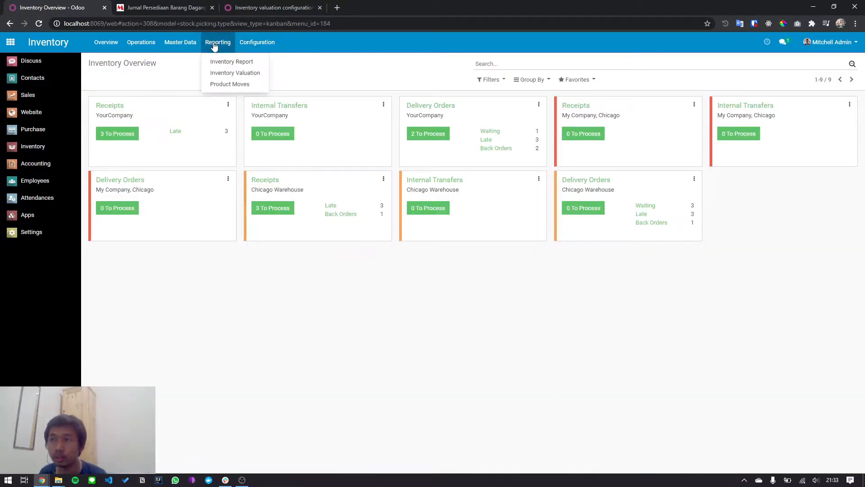
click(223, 73)
click(275, 145)
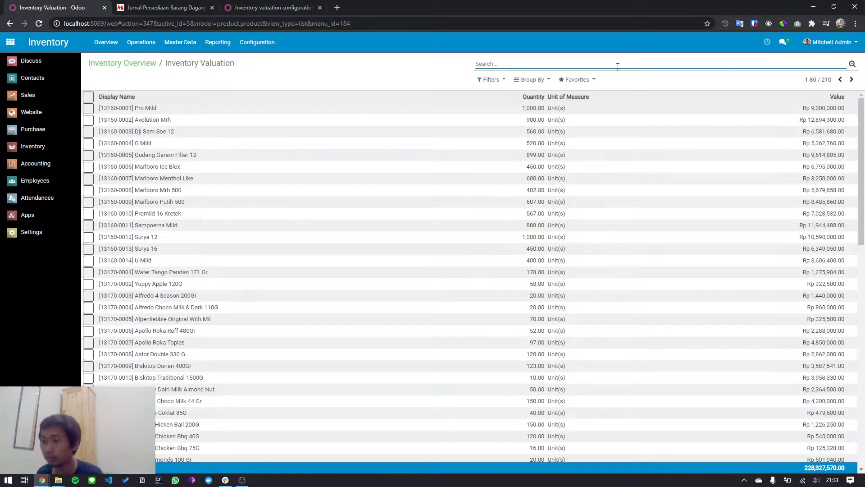
text(computer)
key(Return)
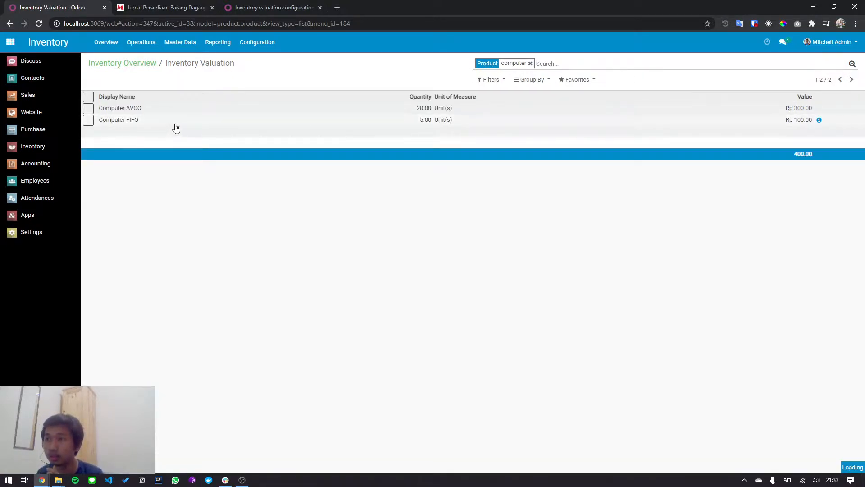
Examine Computer FIFO's valuation entries by stock move and Computer AVCO's product record from the valuation list
click(132, 123)
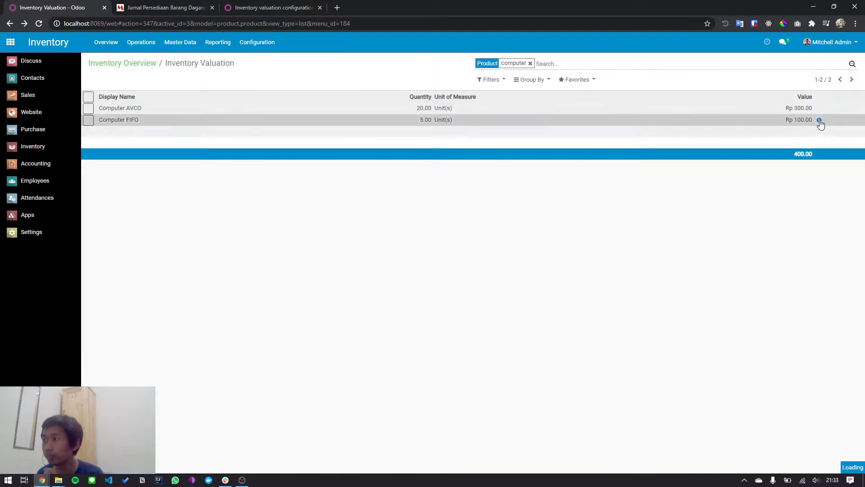
click(819, 121)
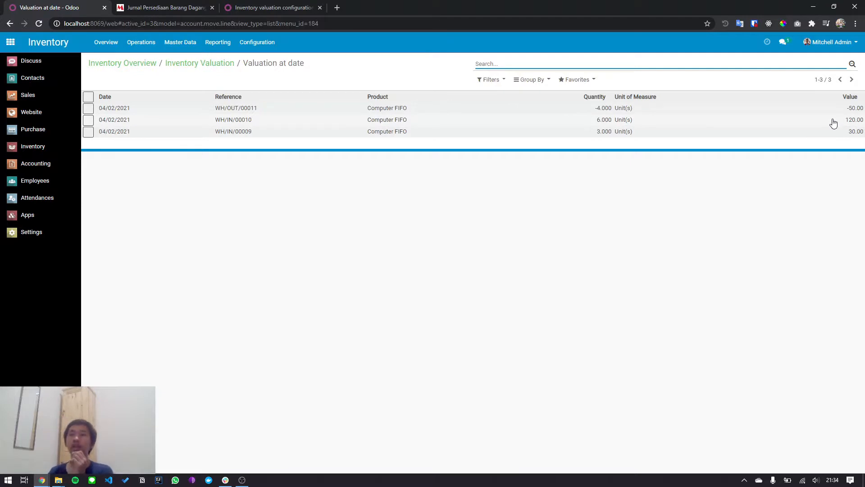
double_click(203, 65)
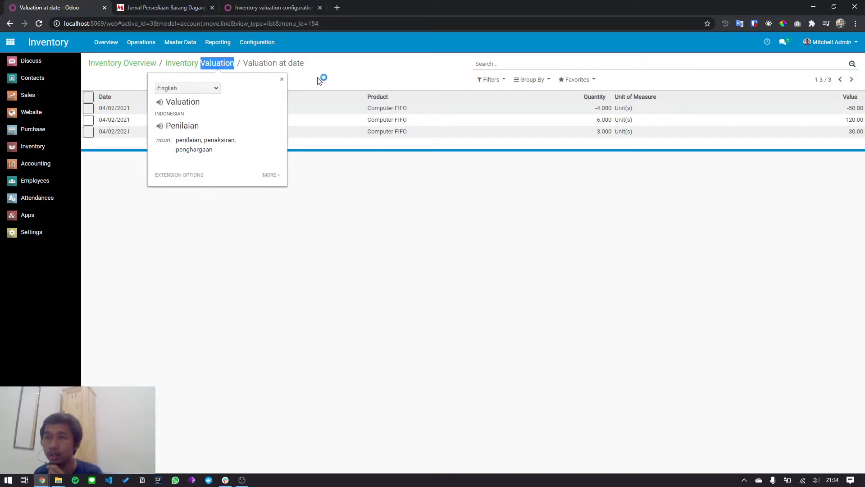
click(336, 74)
click(215, 66)
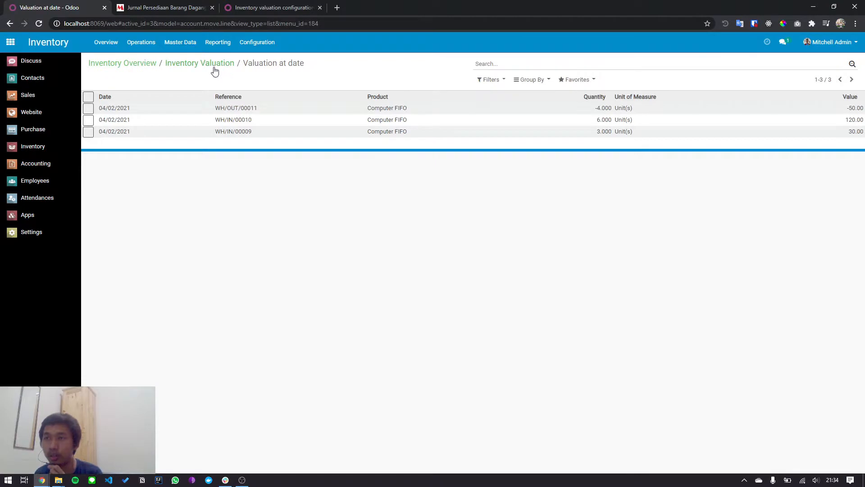
click(215, 65)
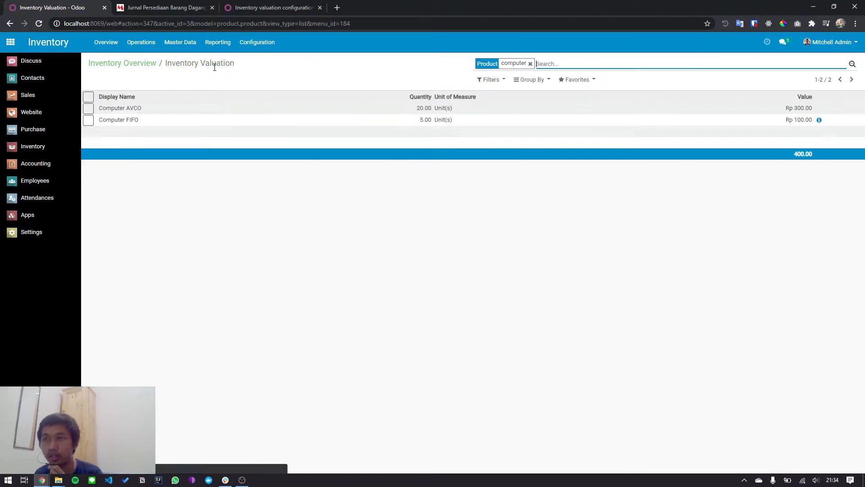
click(128, 112)
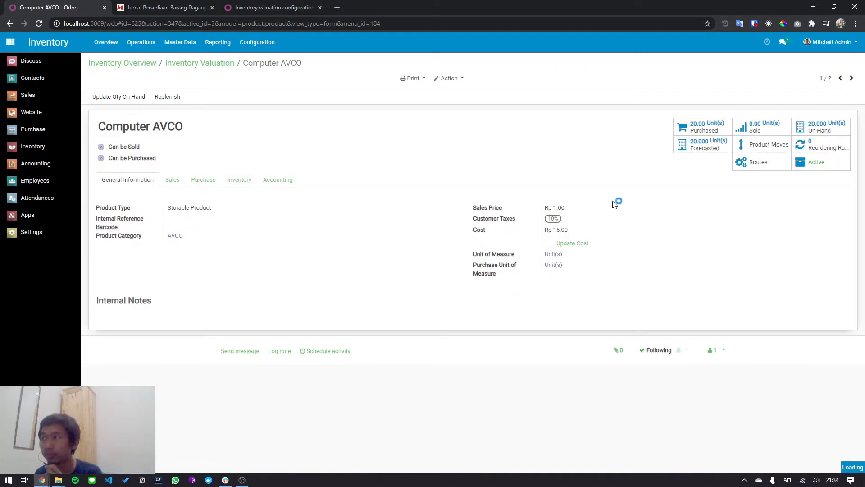
key(alt+Left)
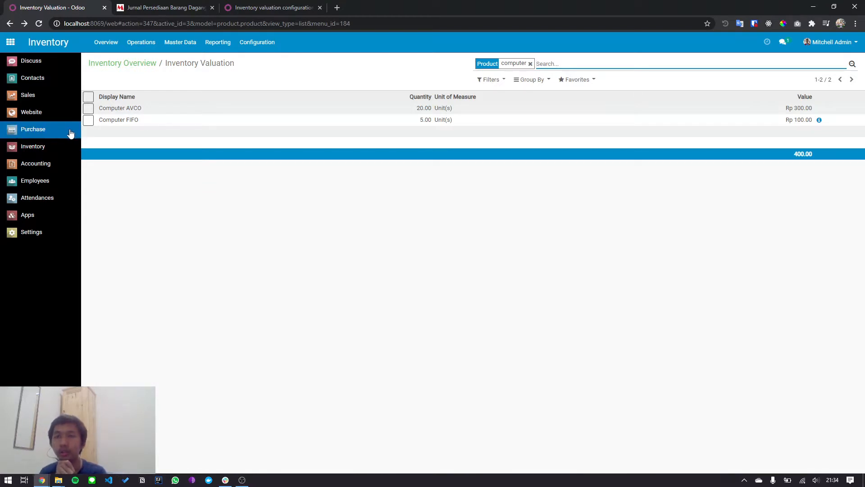
Create a new request for quotation with ABDI SEJAHTERA CV as the vendor
click(35, 133)
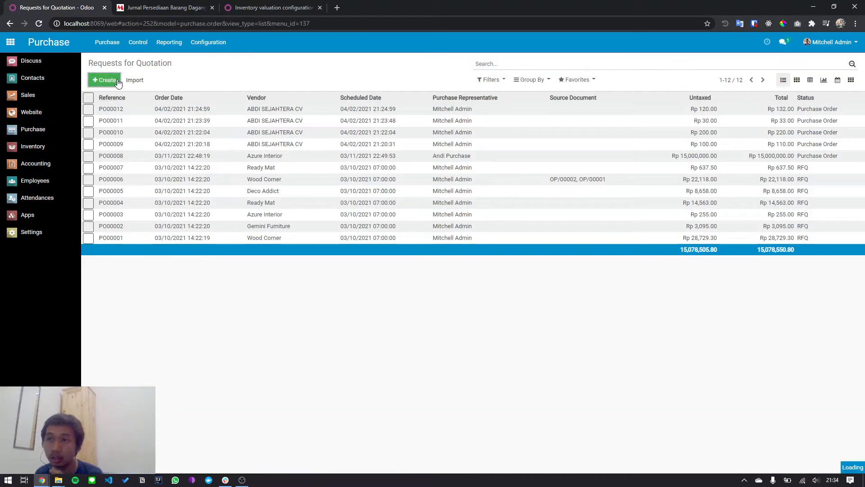
click(116, 82)
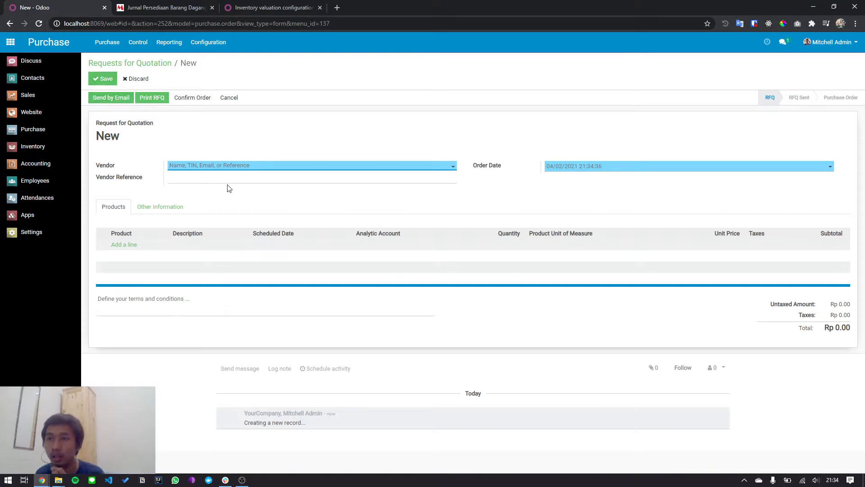
click(223, 168)
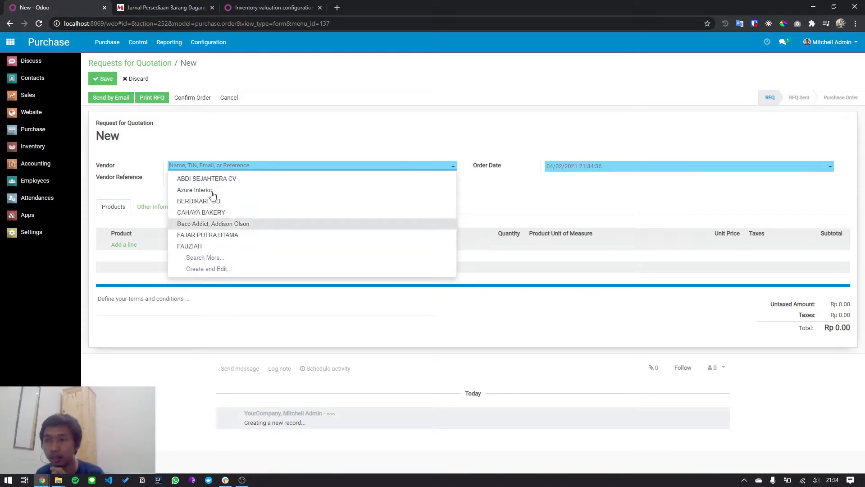
click(210, 179)
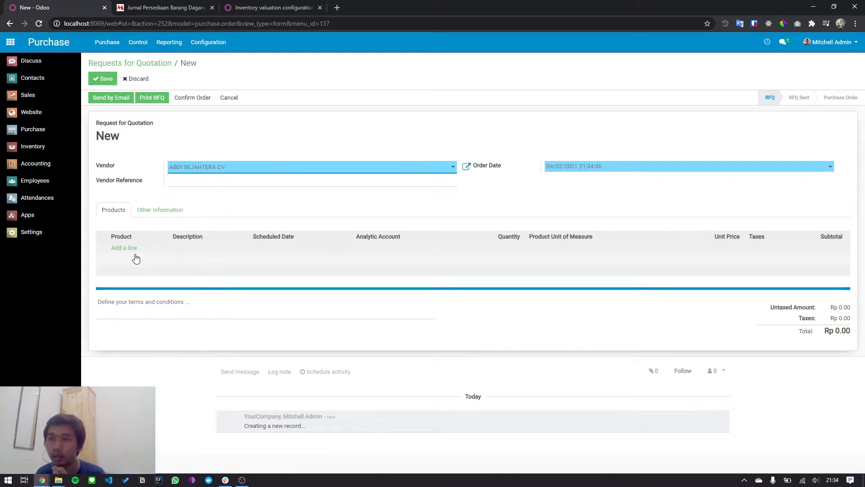
Add a line for 1 unit of Computer Standard at a unit price of 1.00 and confirm the order
click(134, 250)
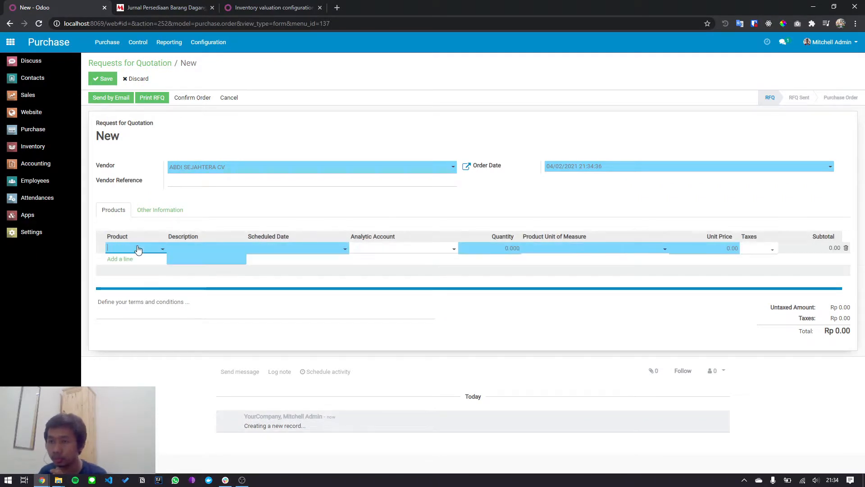
text(standard)
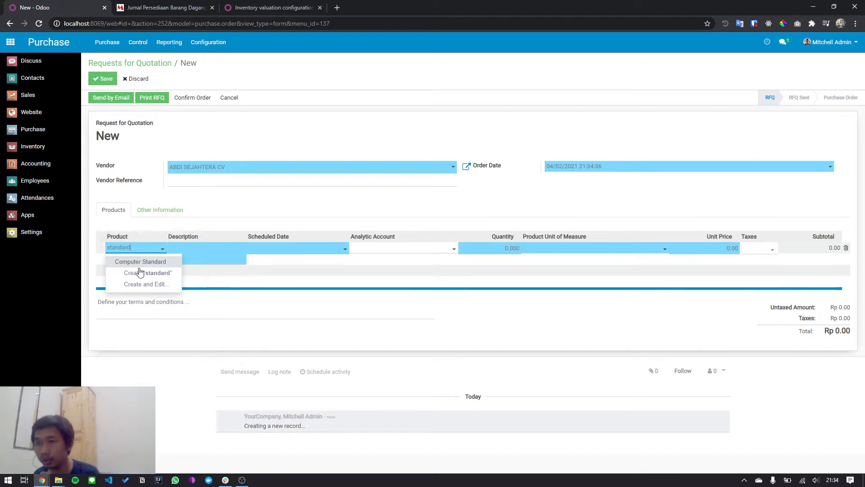
click(137, 263)
click(716, 248)
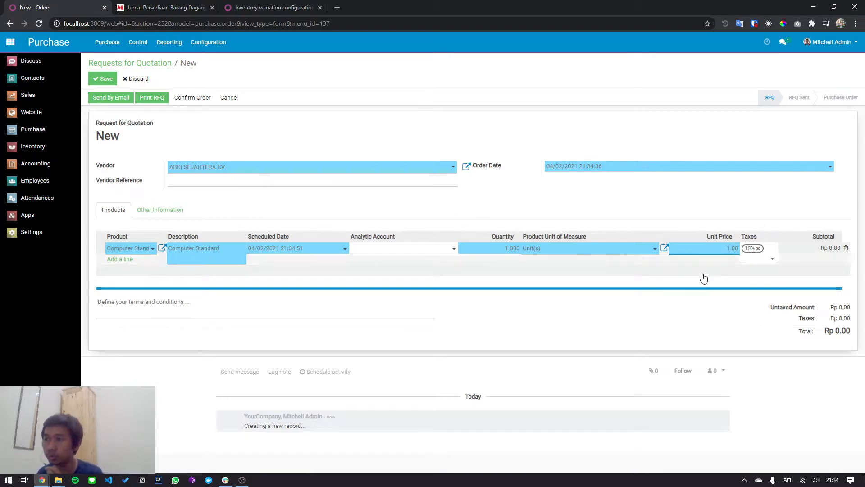
click(503, 250)
click(561, 317)
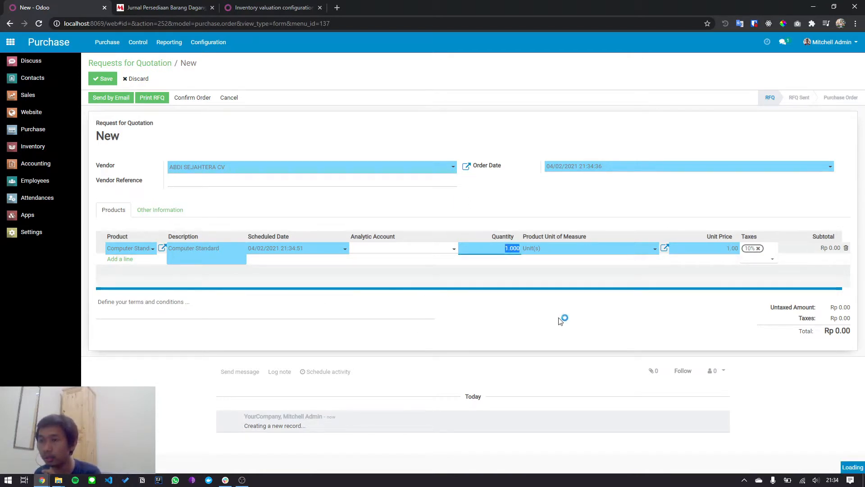
click(188, 100)
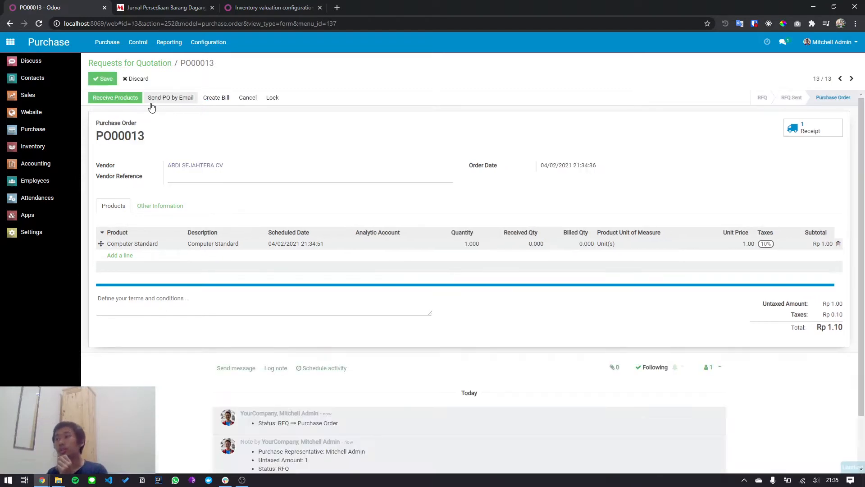
Receive the Computer Standard purchase by validating its receipt as an immediate transfer of all reserved quantities
click(118, 96)
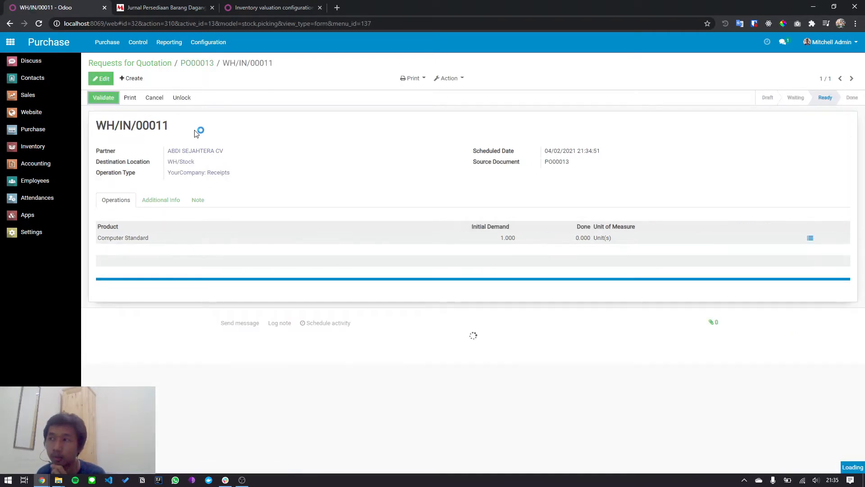
click(108, 100)
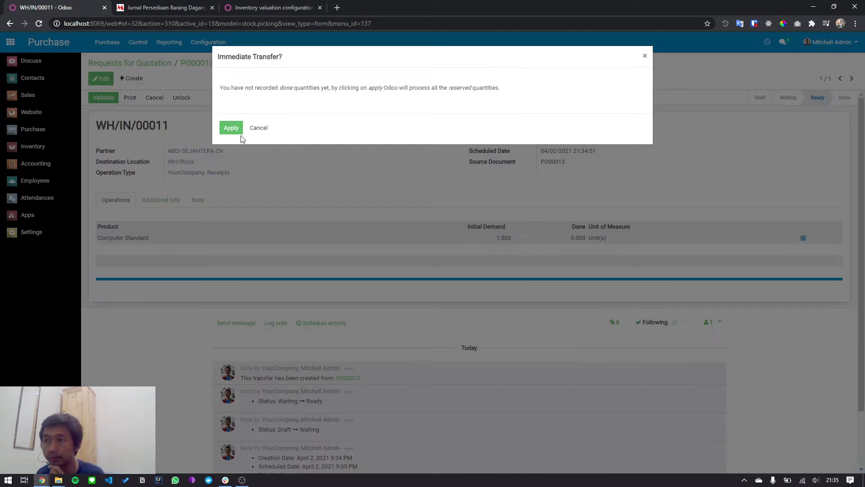
click(231, 130)
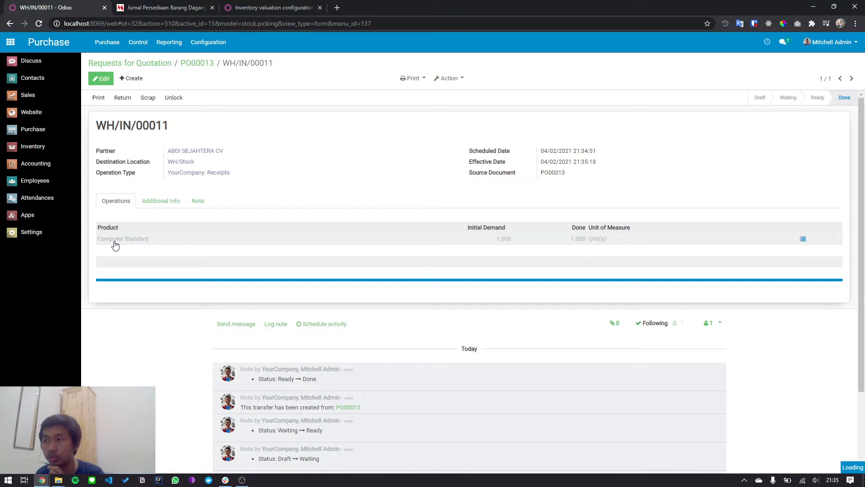
Open the Computer Standard product record from the receipt line and examine its cost
click(114, 244)
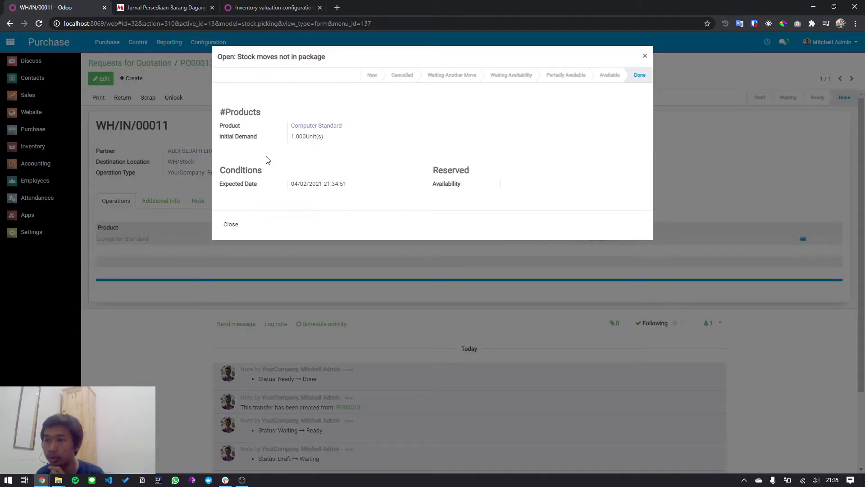
click(333, 128)
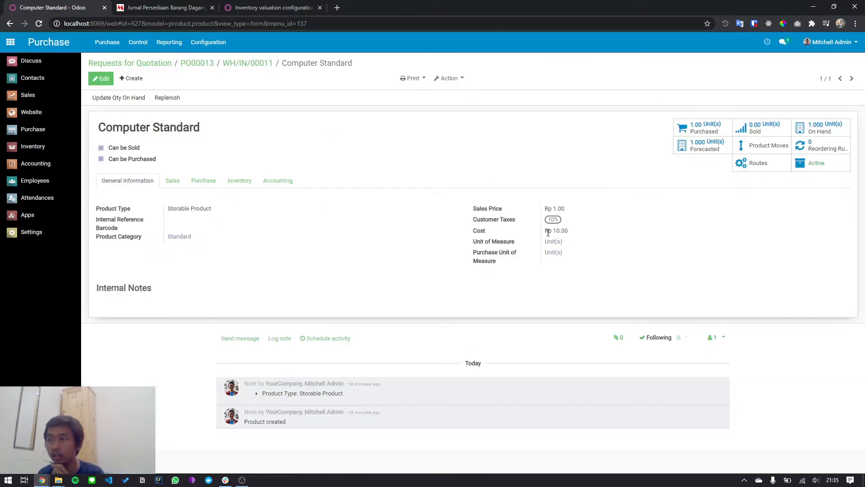
drag(548, 232, 599, 237)
click(597, 237)
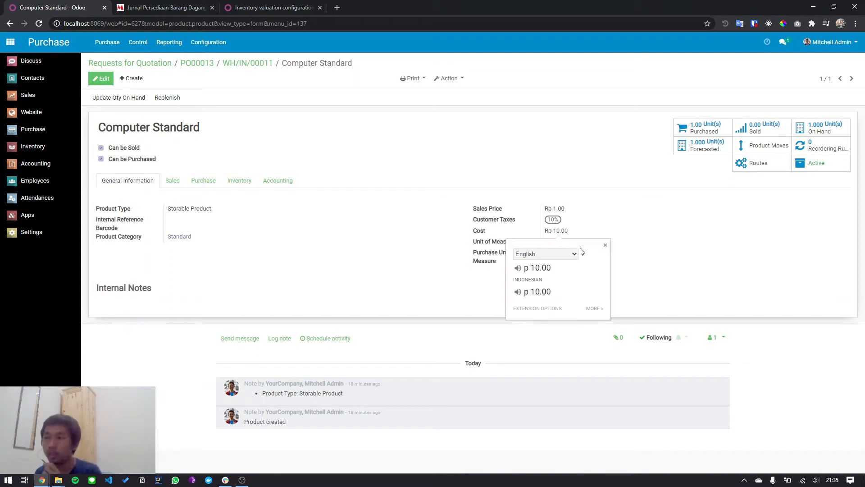
click(596, 220)
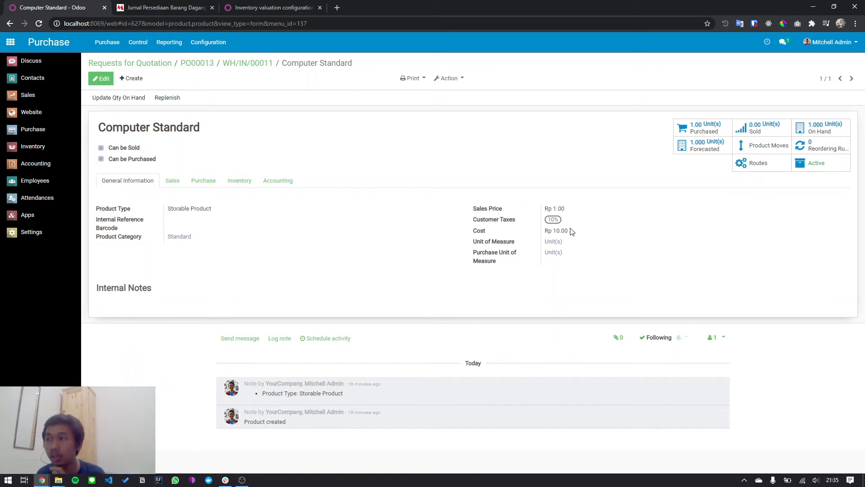
drag(571, 231, 548, 229)
click(546, 230)
triple_click(547, 231)
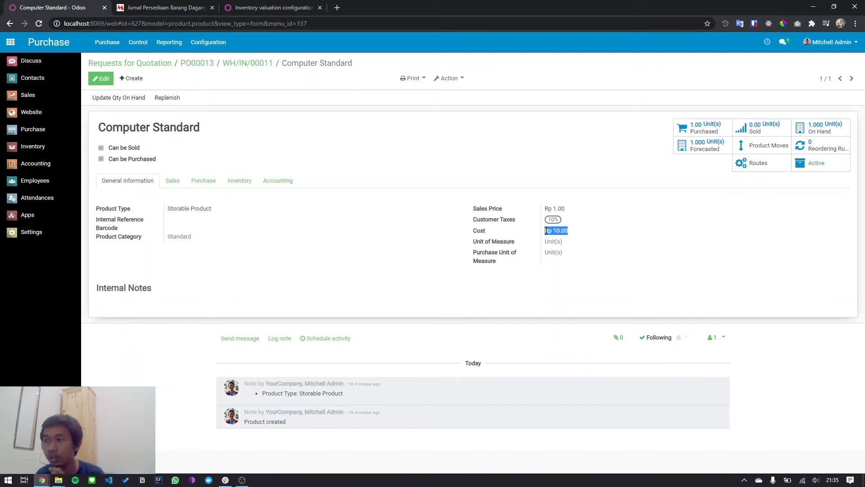
click(626, 244)
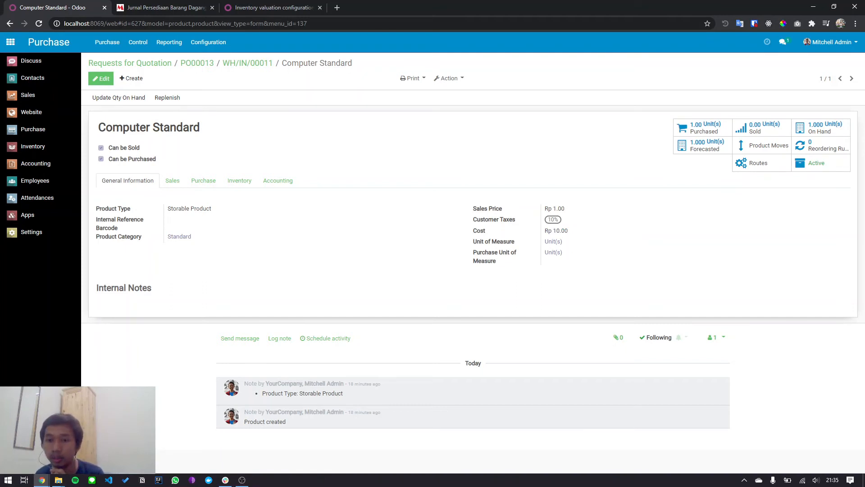